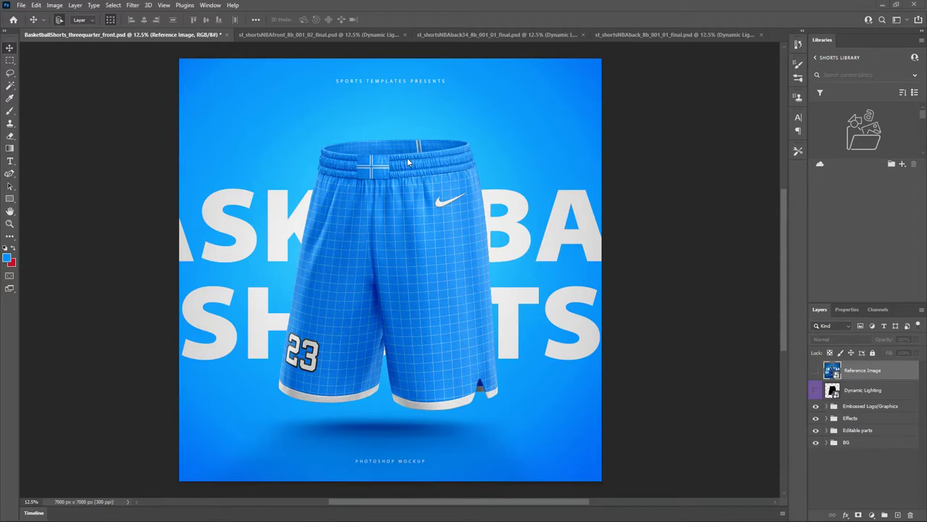
Compare the mockup with the Reference Image layer, and review the other three shorts documents before returning to BasketballShorts_threequarter_front.psd.
left_click(815, 371)
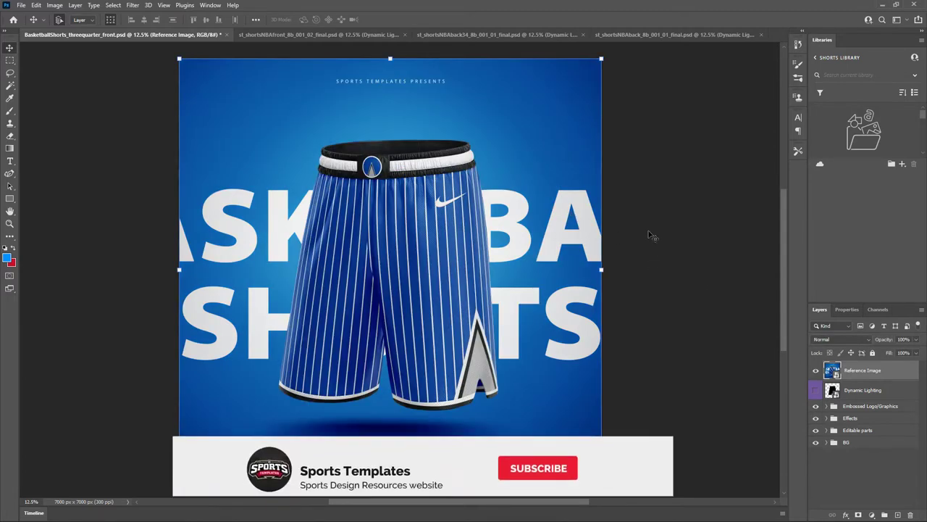
left_click(815, 371)
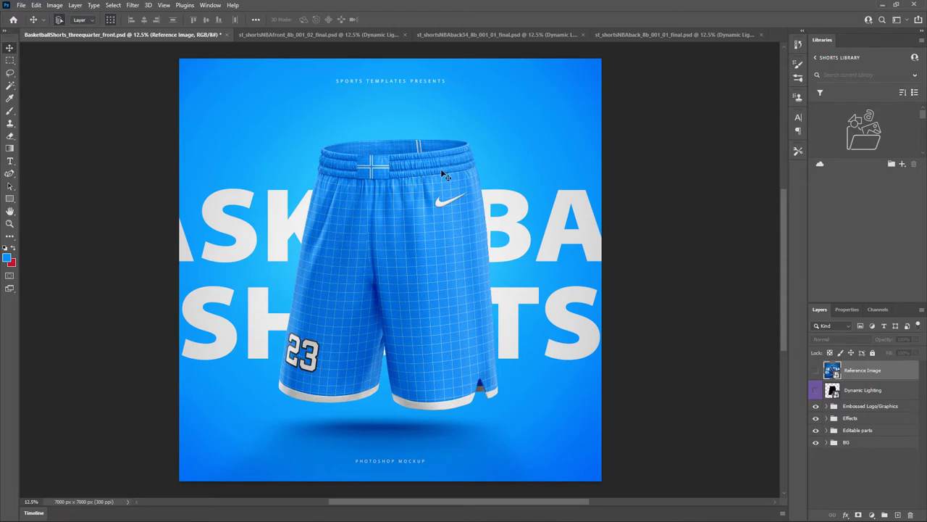
left_click(335, 35)
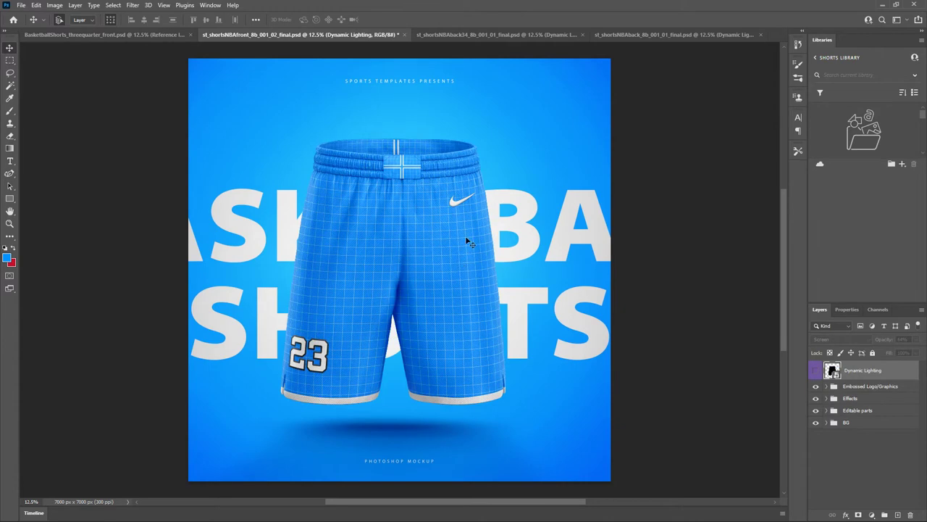
key("ctrl+Tab")
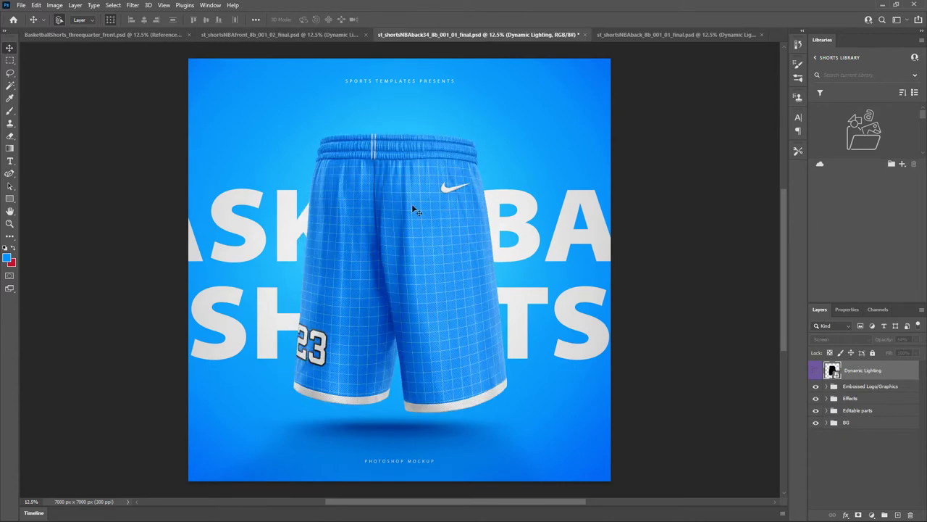
key("ctrl+Tab")
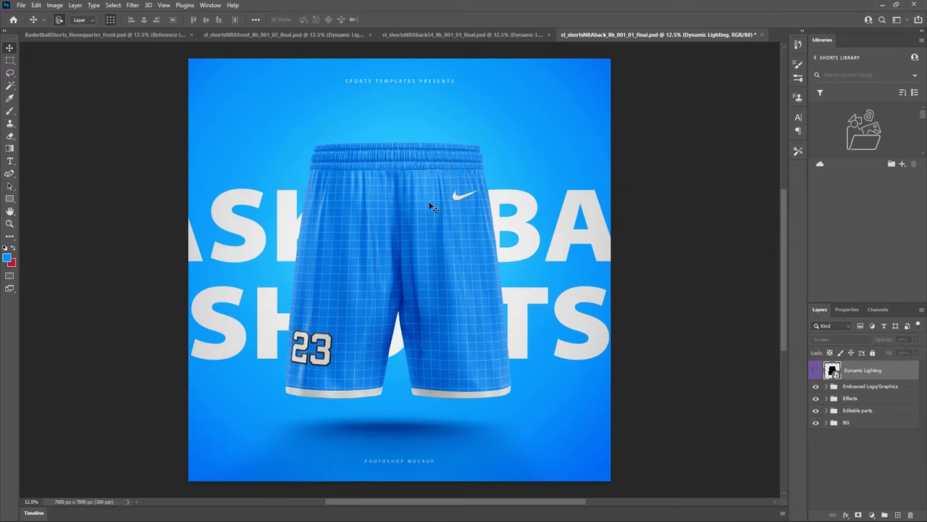
left_click(88, 37)
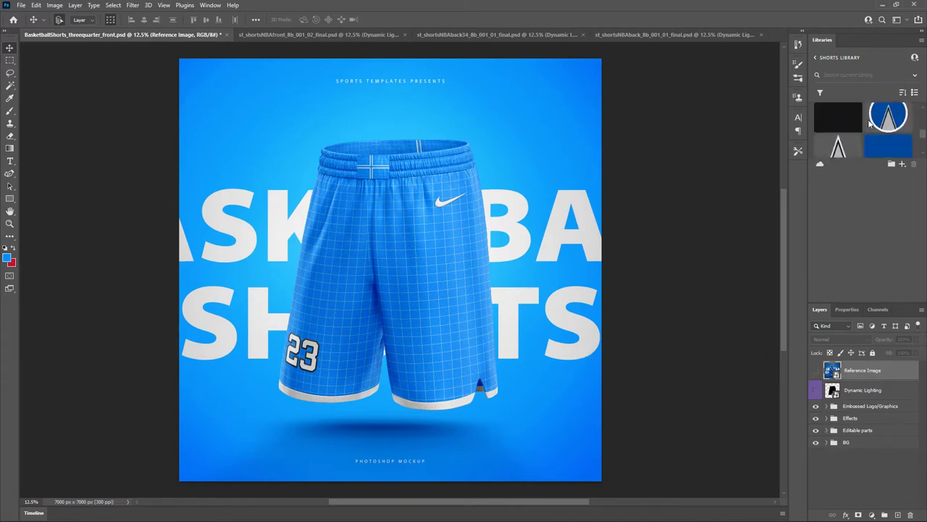
Browse the graphics and colour swatches stored in the SHORTS LIBRARY.
scroll(869, 125, "down", 2)
scroll(867, 124, "up", 1)
scroll(862, 124, "down", 1)
scroll(849, 123, "down", 3)
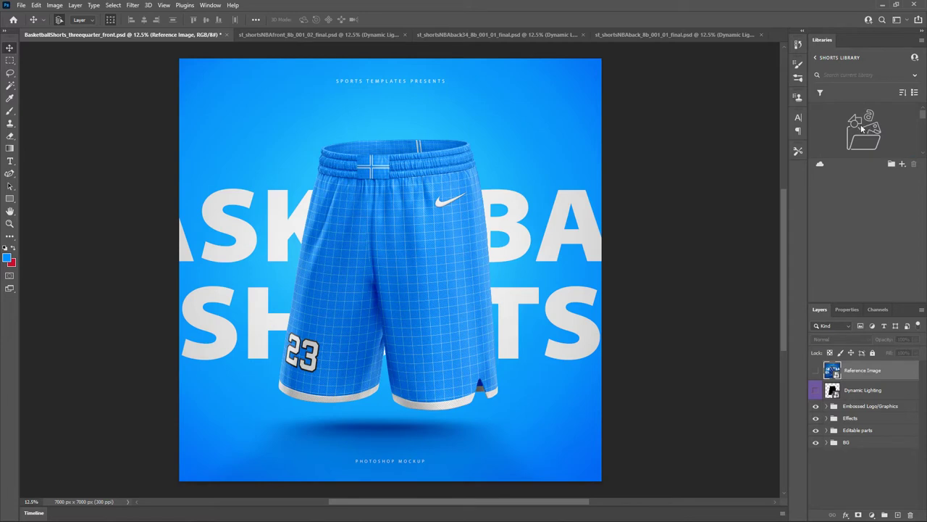
scroll(868, 130, "down", 2)
scroll(866, 133, "down", 1)
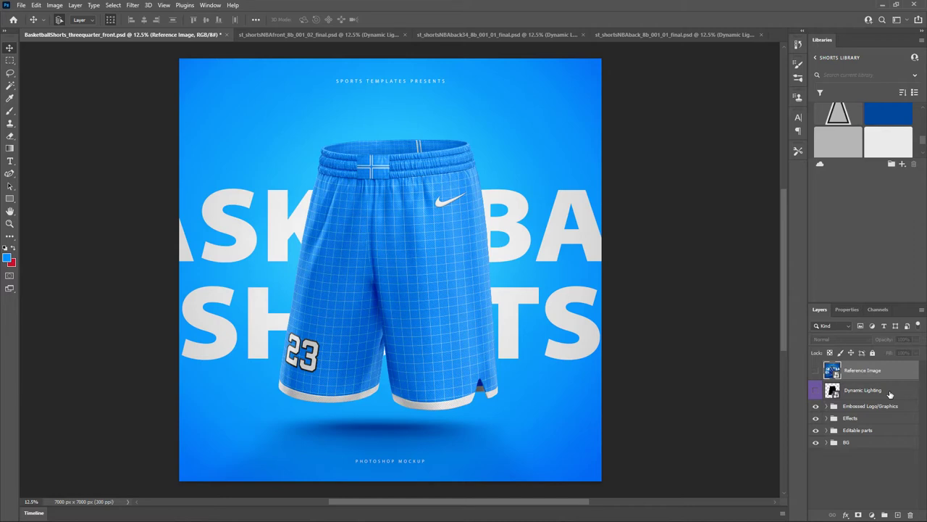
Expand the Editable parts group and its Leg Designs subgroup to reach the leg design layers.
left_click(859, 430)
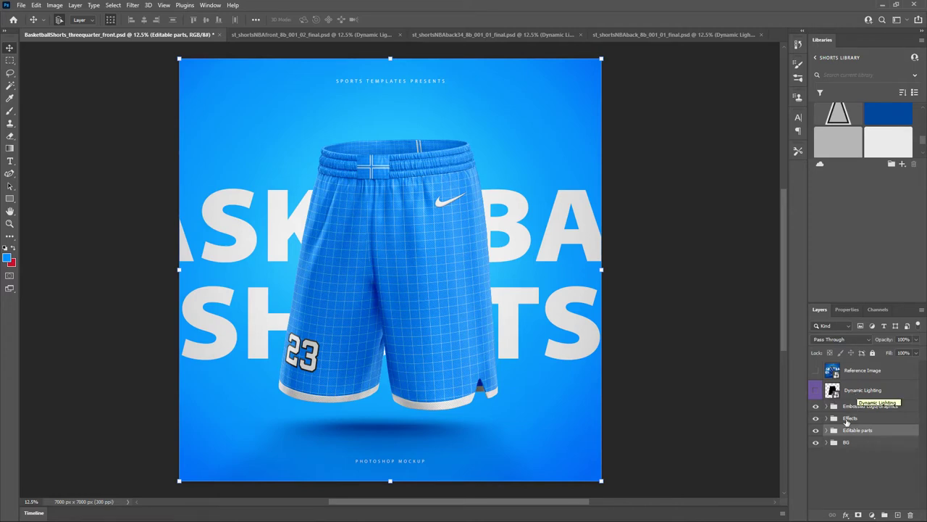
left_click(827, 430)
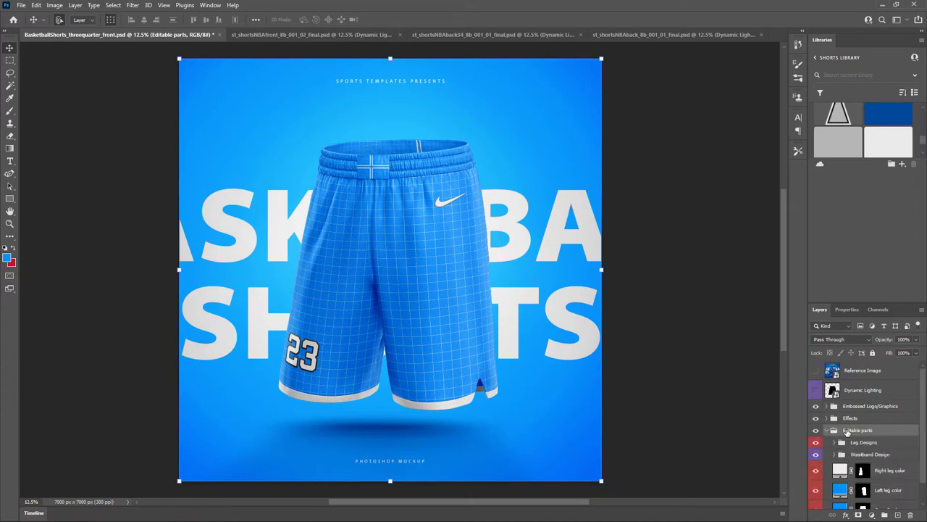
scroll(862, 413, "down", 1)
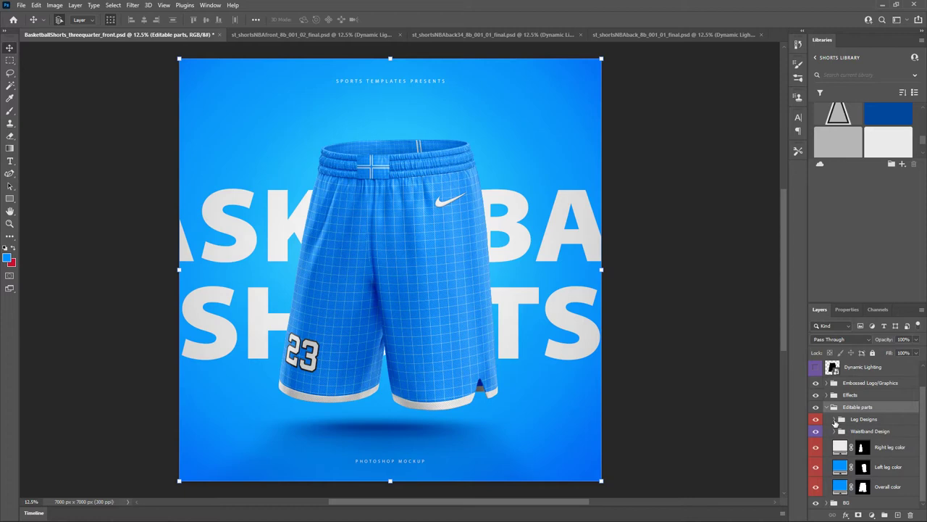
left_click(835, 419)
scroll(873, 426, "down", 2)
scroll(875, 426, "down", 5)
scroll(876, 425, "up", 2)
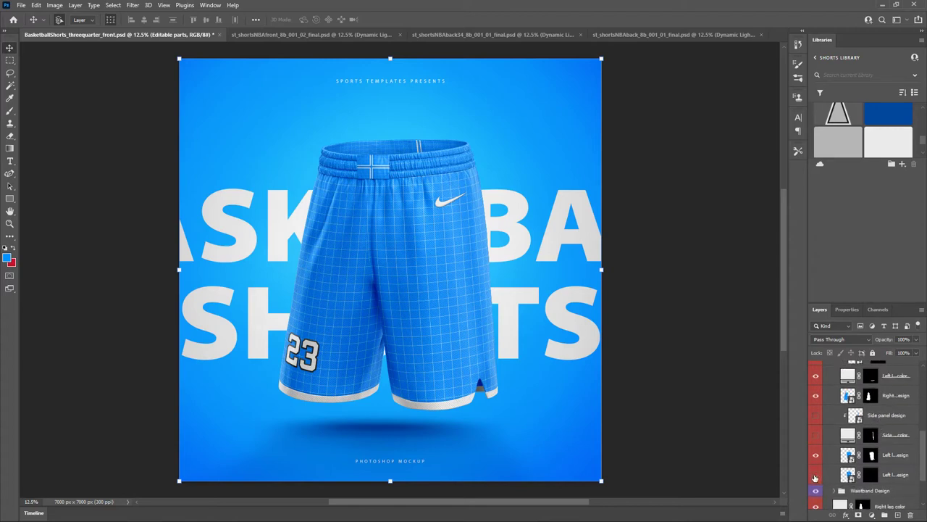
Toggle the leg design layers to identify the areas they cover, and compare the mockup with the Reference Image layer.
left_click(815, 474)
left_click(817, 453)
scroll(860, 432, "up", 1)
left_click(817, 417)
left_click(817, 417)
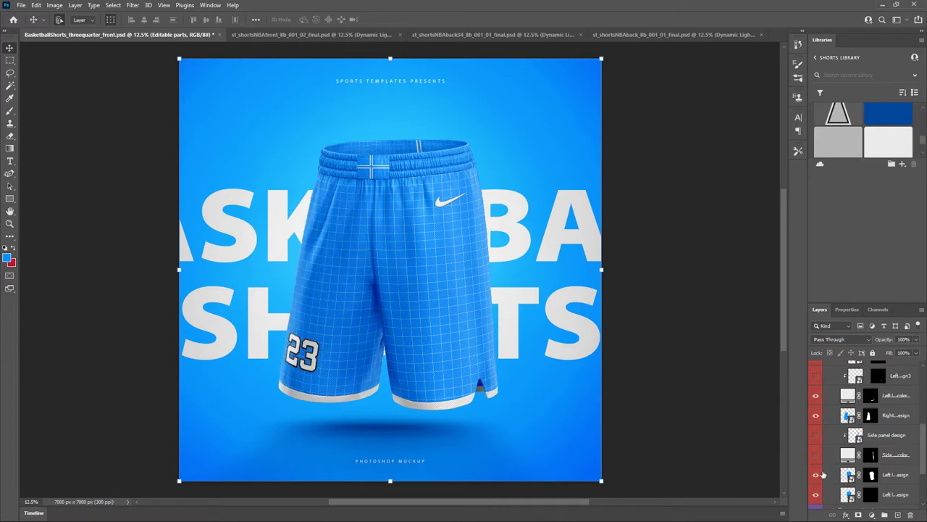
scroll(872, 438, "up", 2)
scroll(870, 431, "up", 5)
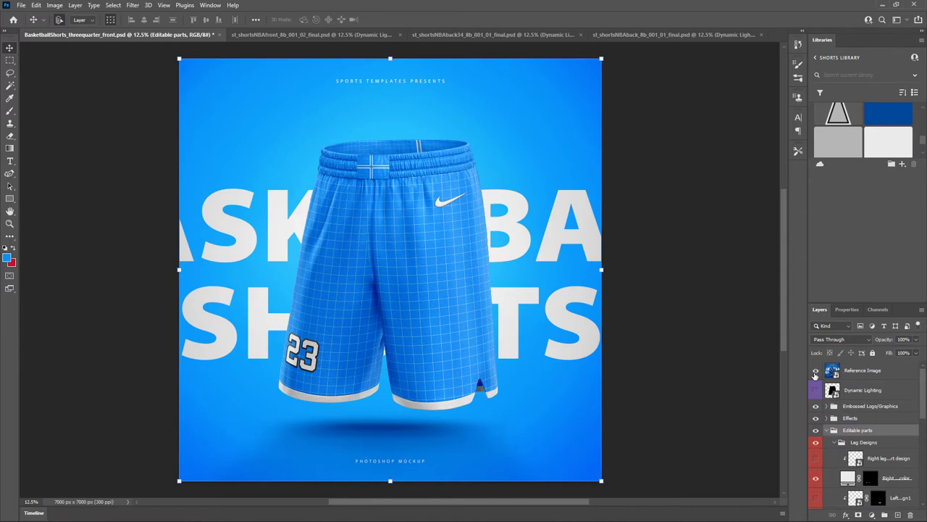
left_click(816, 371)
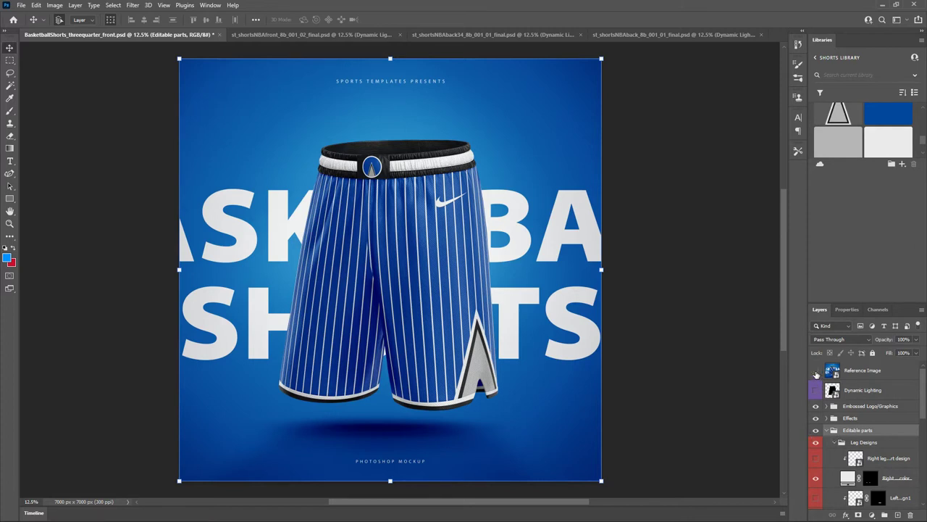
left_click(815, 372)
In the Right leg design smart object, show the Pinstripes group, hide the Grid and bg layers, and save and close it.
scroll(866, 420, "down", 2)
scroll(866, 420, "down", 2)
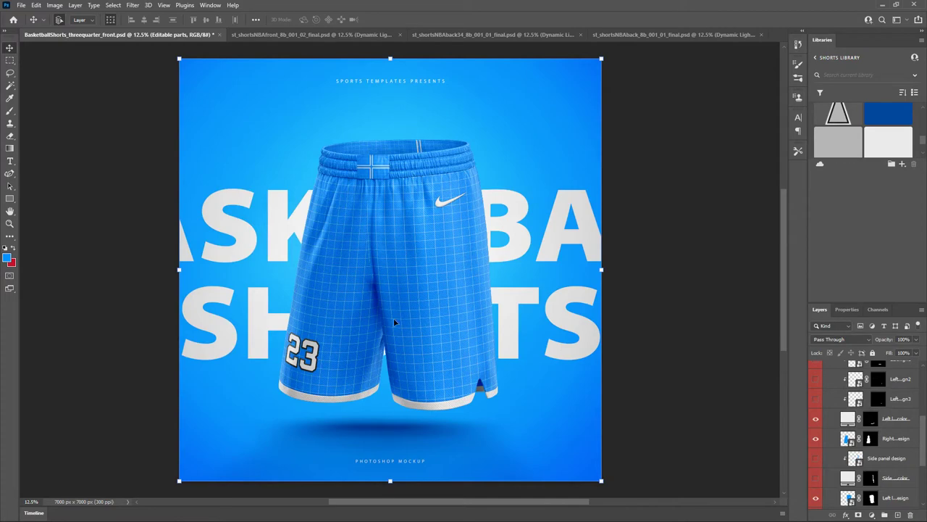
left_click(891, 442)
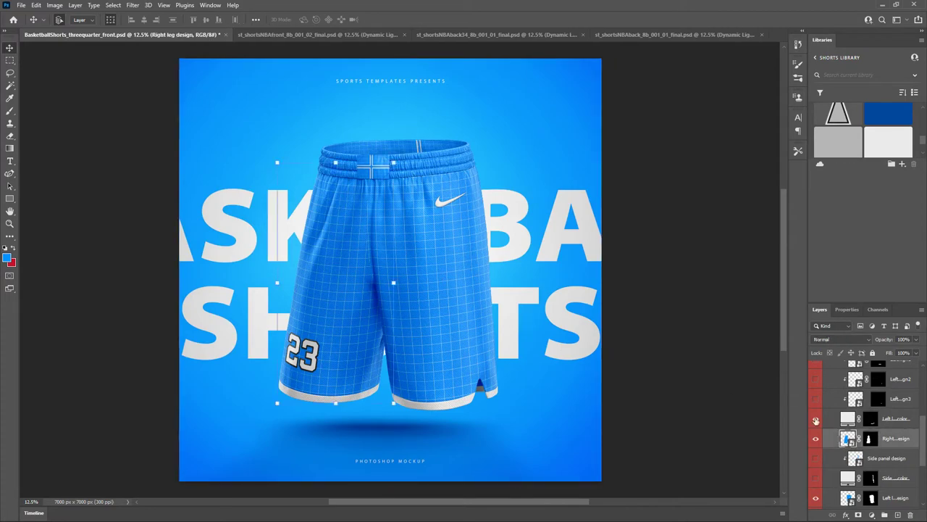
double_click(851, 442)
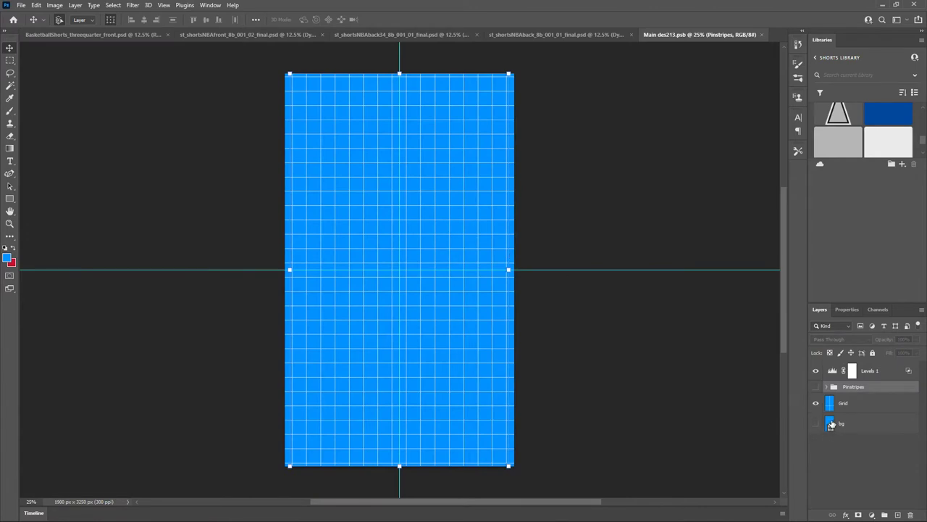
left_click(816, 387)
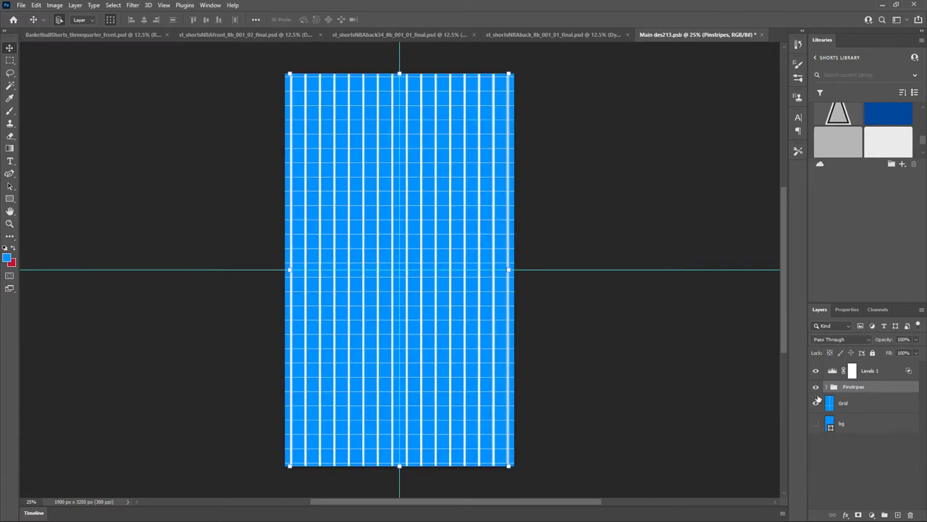
left_click(816, 403)
left_click(816, 425)
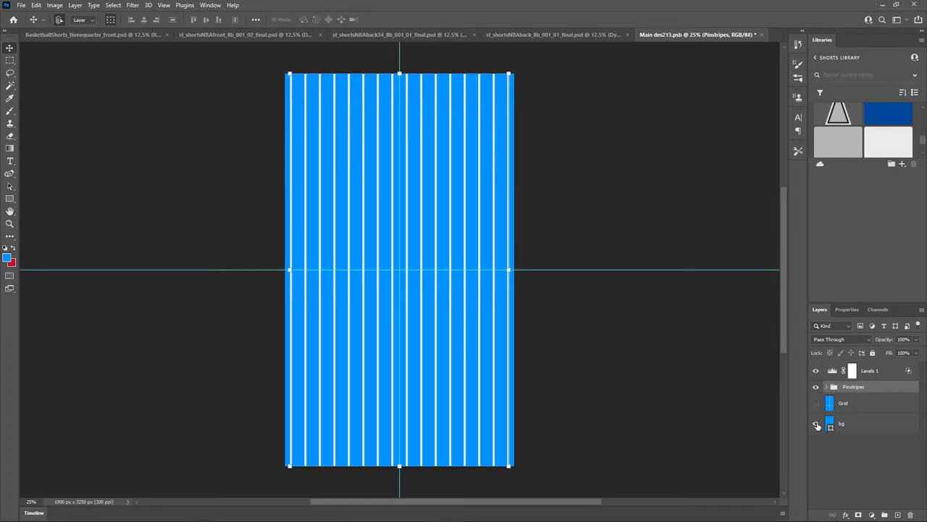
left_click(870, 429)
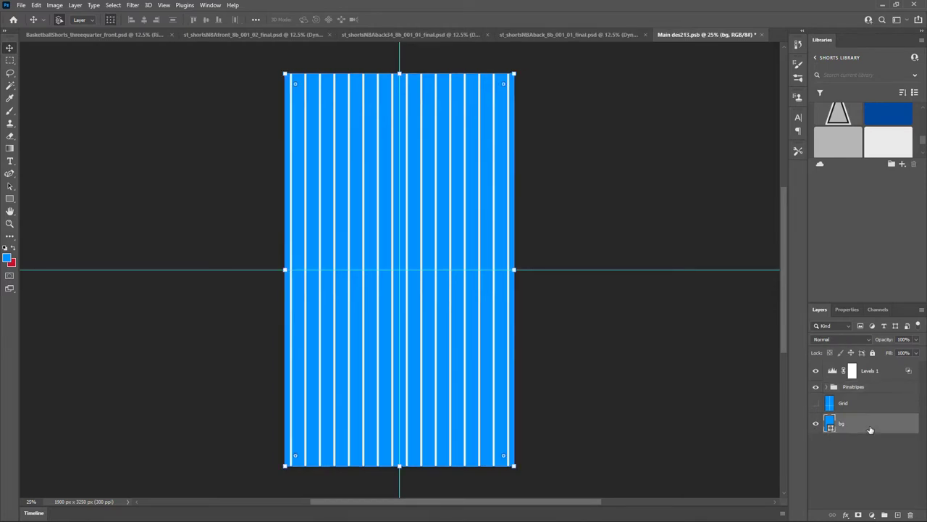
left_click(816, 425)
key("ctrl+s")
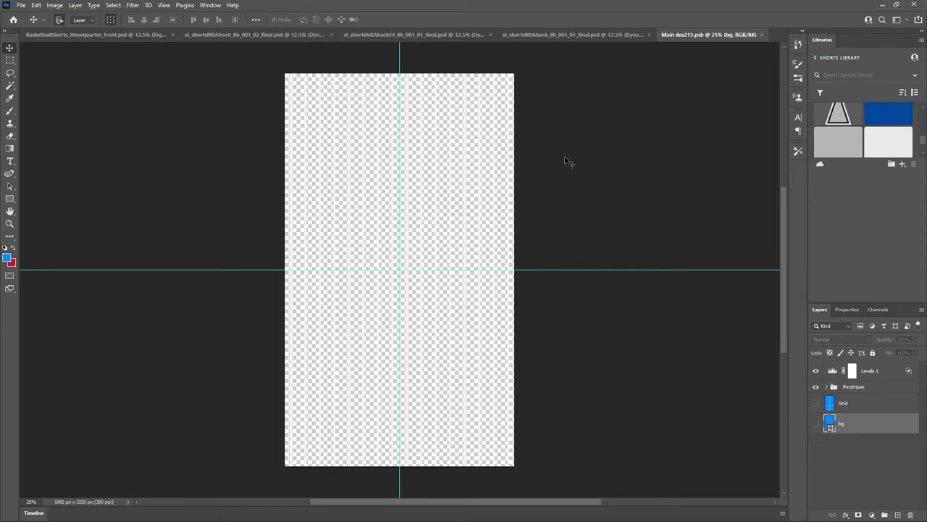
left_click(762, 35)
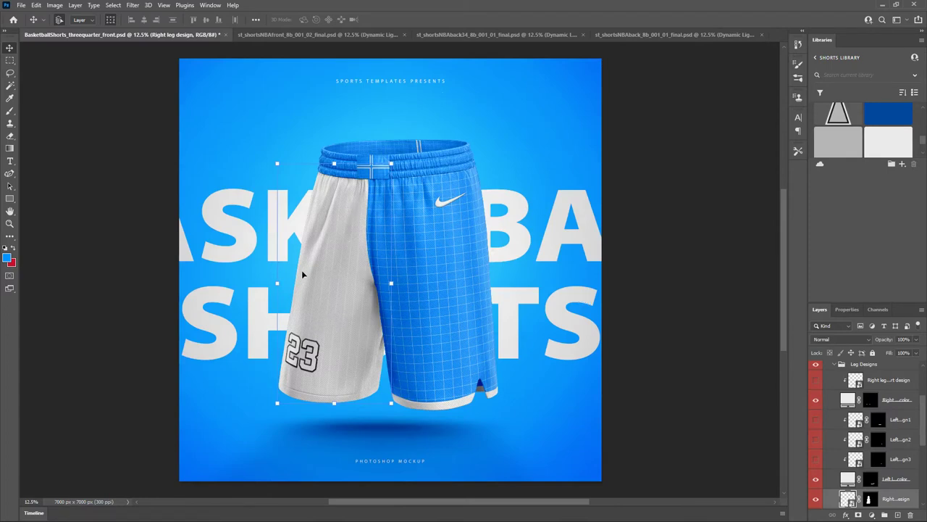
Apply the Royal library colour to the Right leg color and Left leg color layers.
scroll(869, 427, "down", 3)
scroll(868, 426, "down", 2)
scroll(874, 423, "down", 3)
left_click(887, 448)
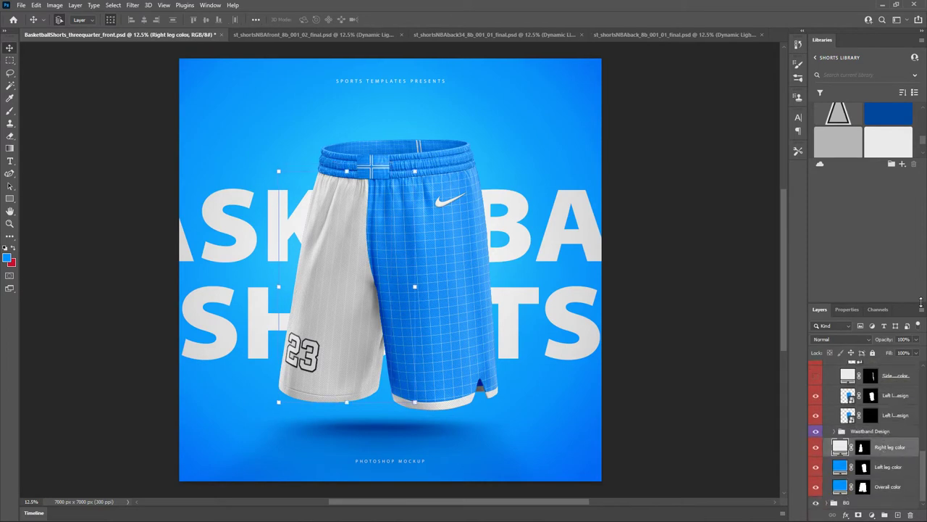
left_click(888, 112)
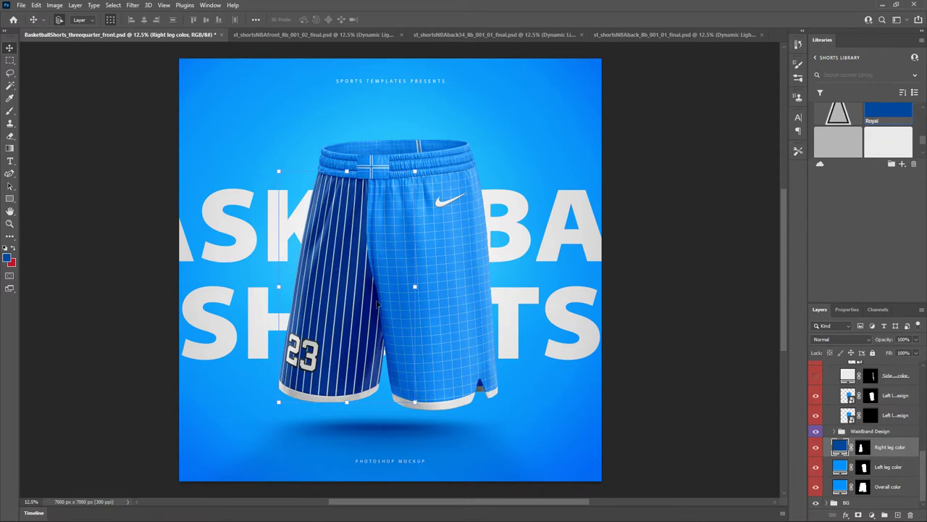
left_click(885, 469)
left_click_drag(892, 109, 849, 465)
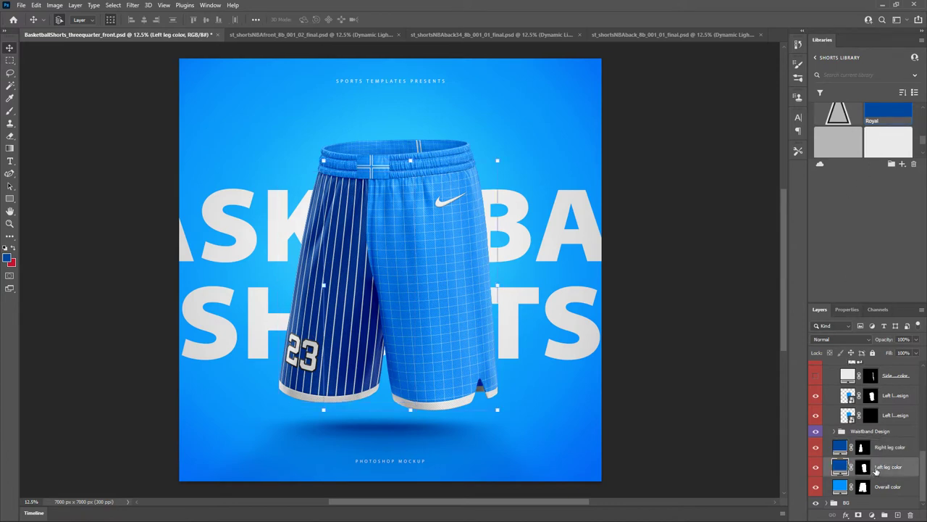
In the Left leg design smart object, show the Pinstripes group, hide the Grid and bg layers, and save and close it.
scroll(877, 470, "up", 1)
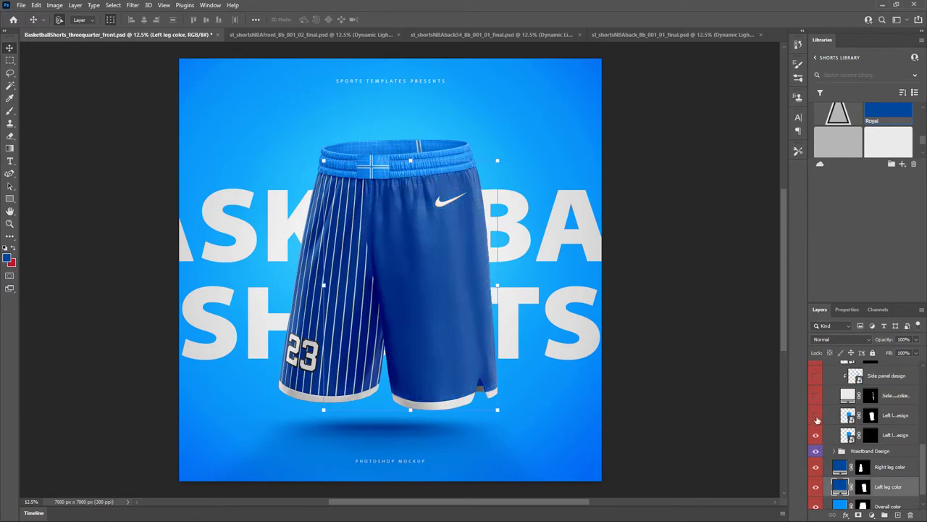
left_click(816, 417)
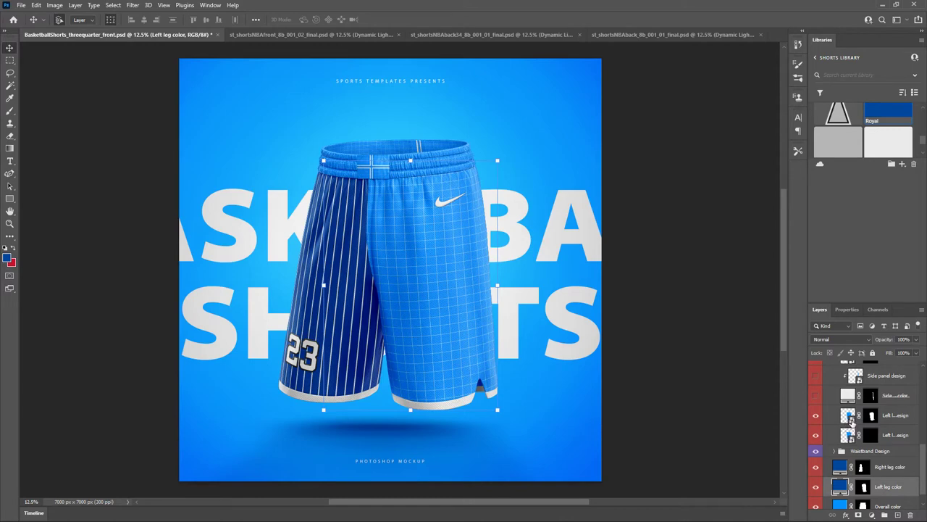
double_click(849, 418)
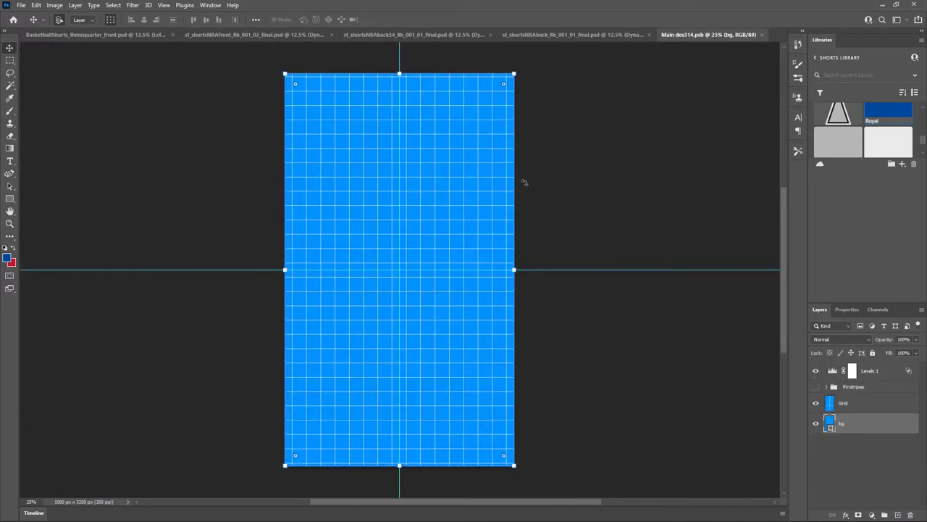
left_click(816, 387)
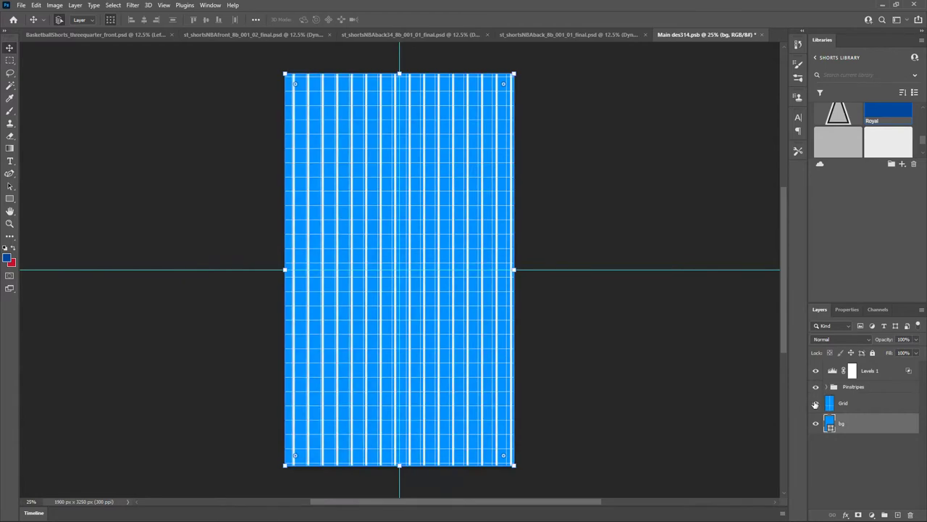
left_click(815, 404)
left_click(816, 425)
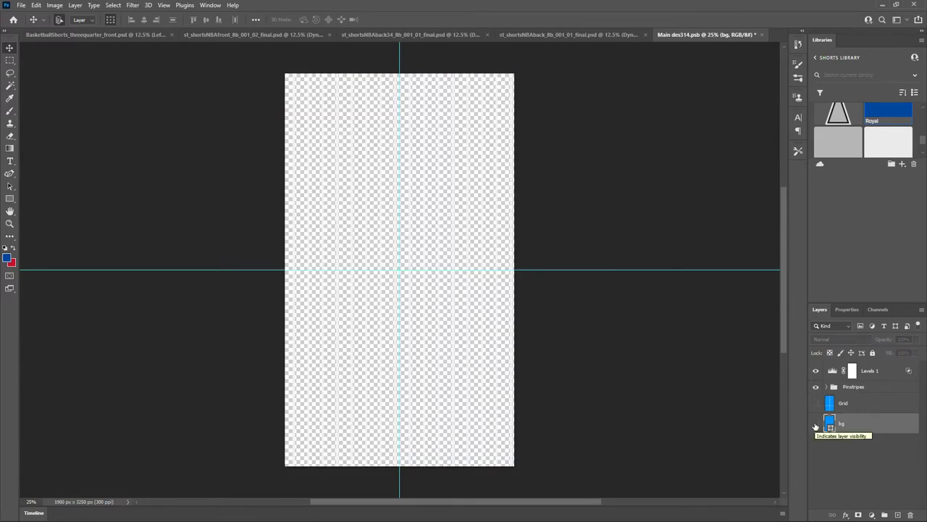
key("ctrl+s")
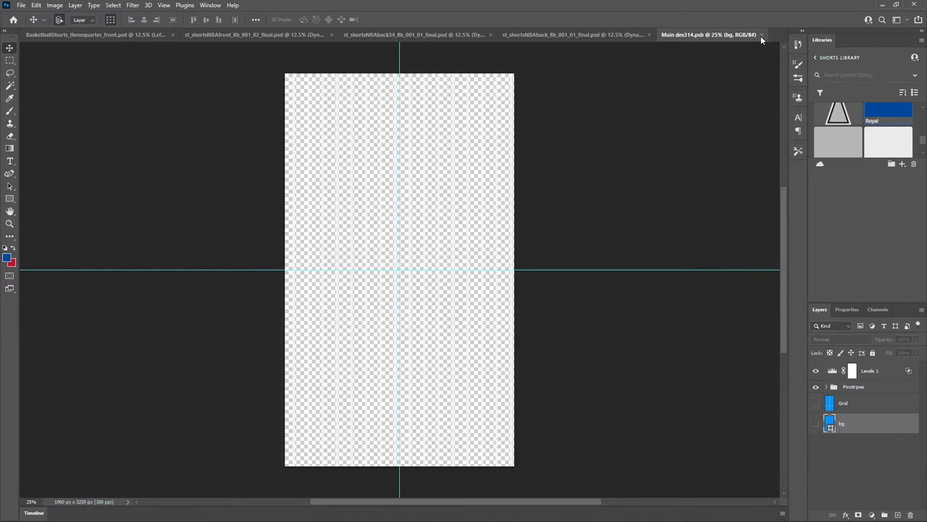
left_click(760, 34)
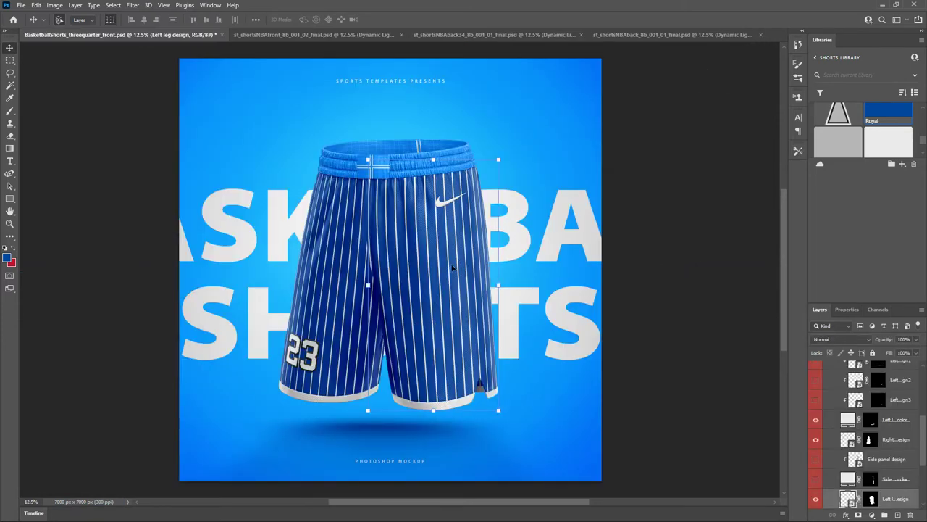
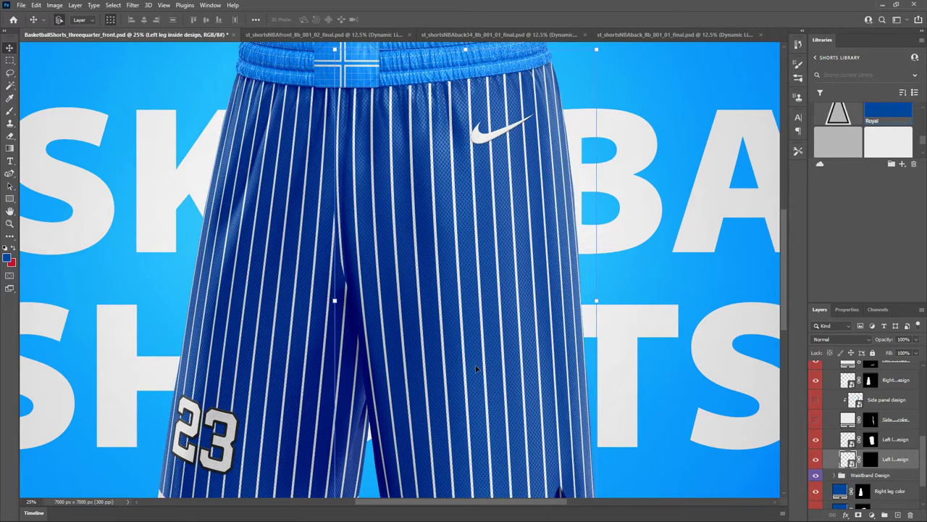
Inspect the pinstripes and fabric texture on the shorts' legs up close.
key("ctrl+plus")
key("ctrl+plus")
key("ctrl+plus")
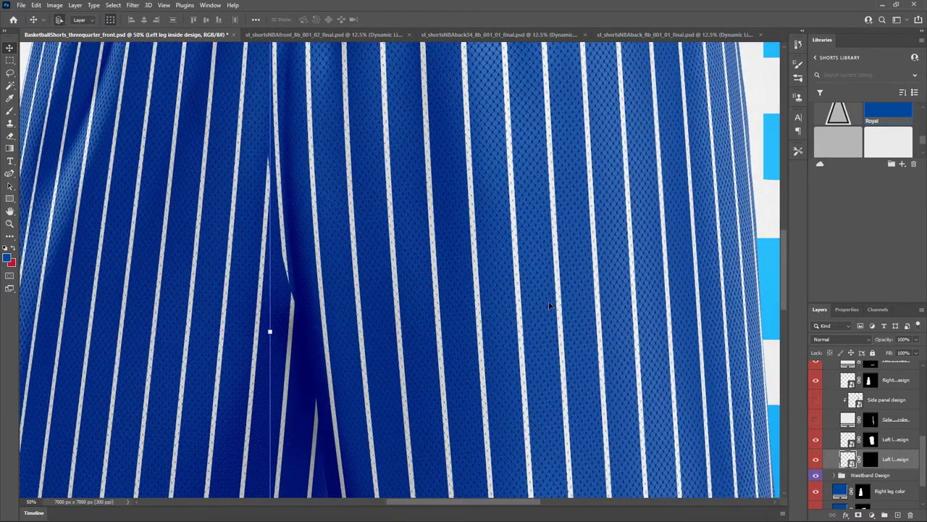
Examine the left leg's hem and side vent up close, toggling the Left leg inside design layer off and on.
left_click_drag(583, 369, 536, 267)
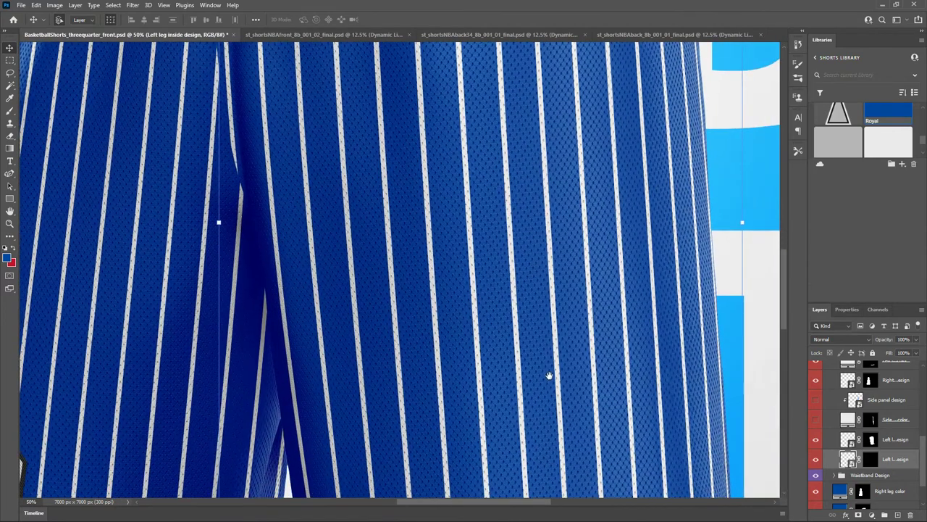
left_click_drag(549, 375, 466, 251)
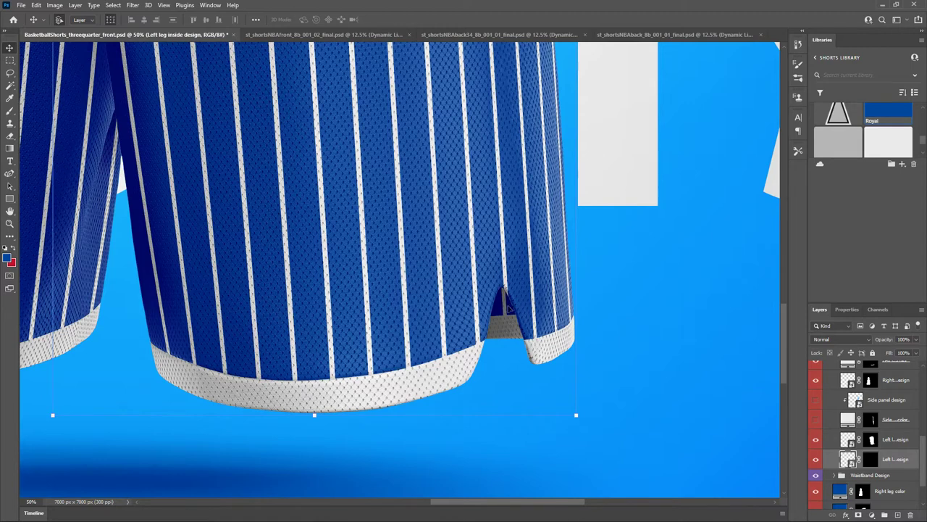
scroll(402, 290, "up", 5)
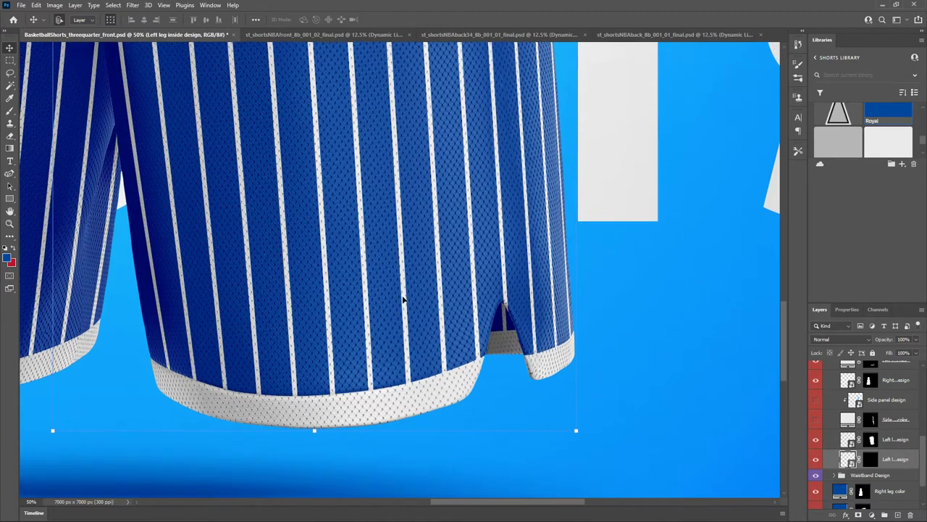
scroll(403, 288, "down", 5)
left_click(817, 459)
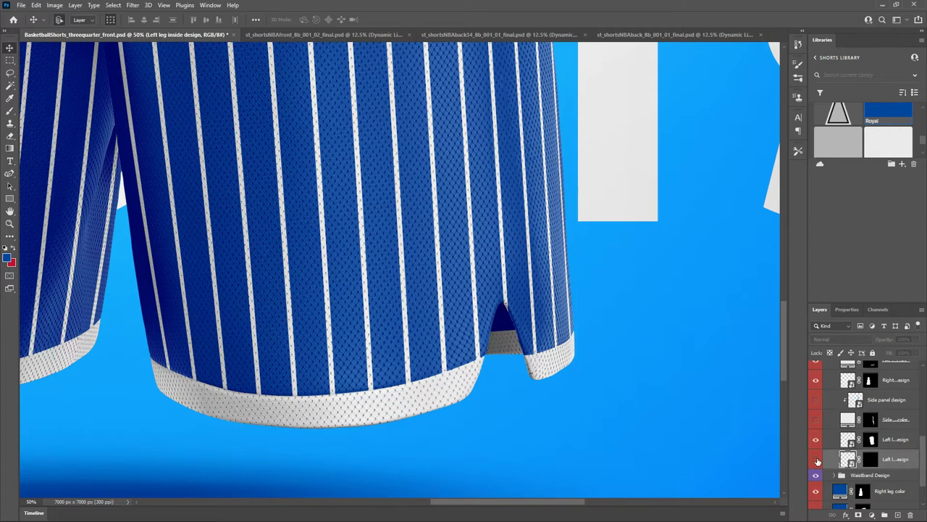
left_click(816, 459)
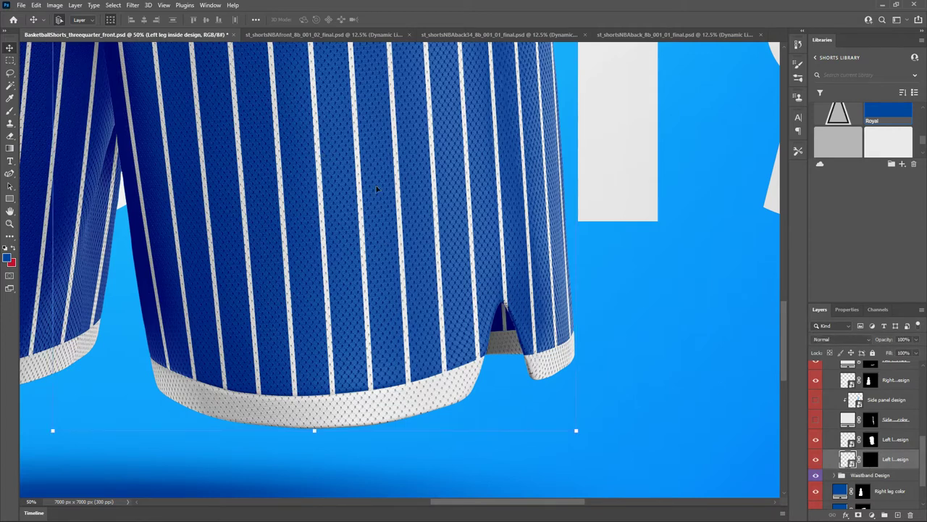
scroll(412, 242, "up", 2)
scroll(437, 256, "down", 2)
left_click(816, 459)
left_click(816, 460)
Fit the whole shorts mockup in view and compare it with the Reference Image layer by showing and hiding that layer.
left_click_drag(414, 121, 558, 219)
left_click_drag(401, 142, 485, 300)
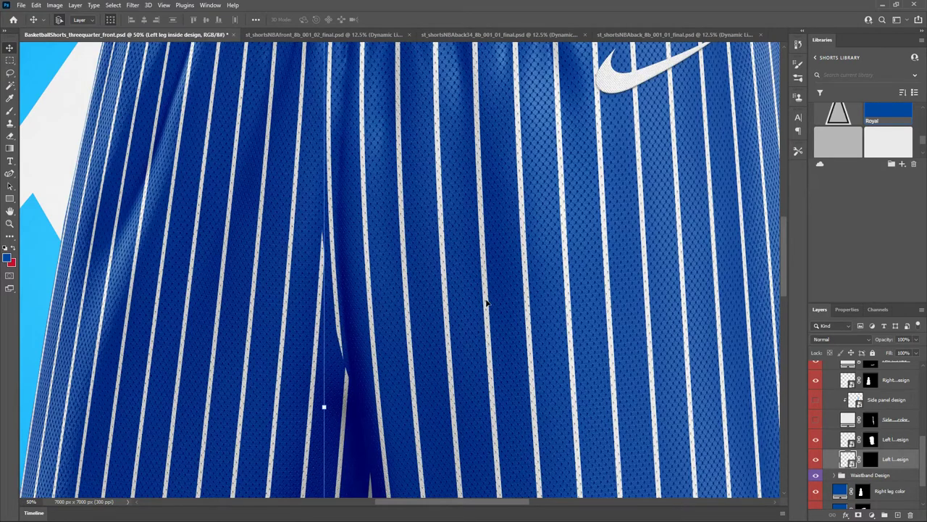
key("ctrl")
key("ctrl+0")
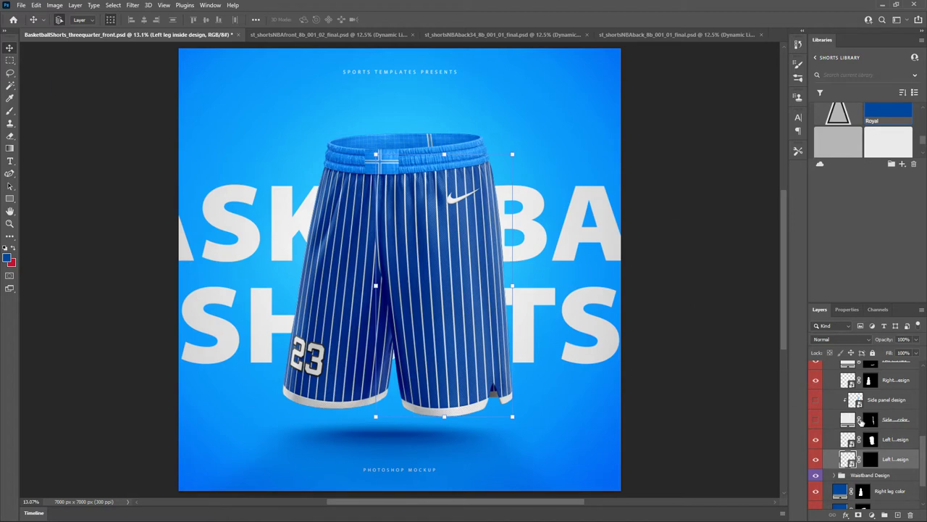
left_click_drag(918, 442, 922, 376)
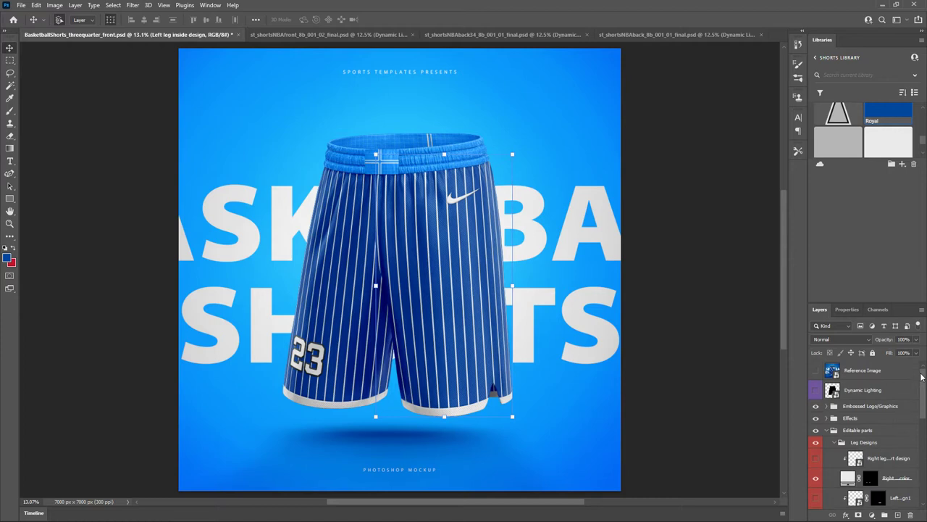
left_click(816, 371)
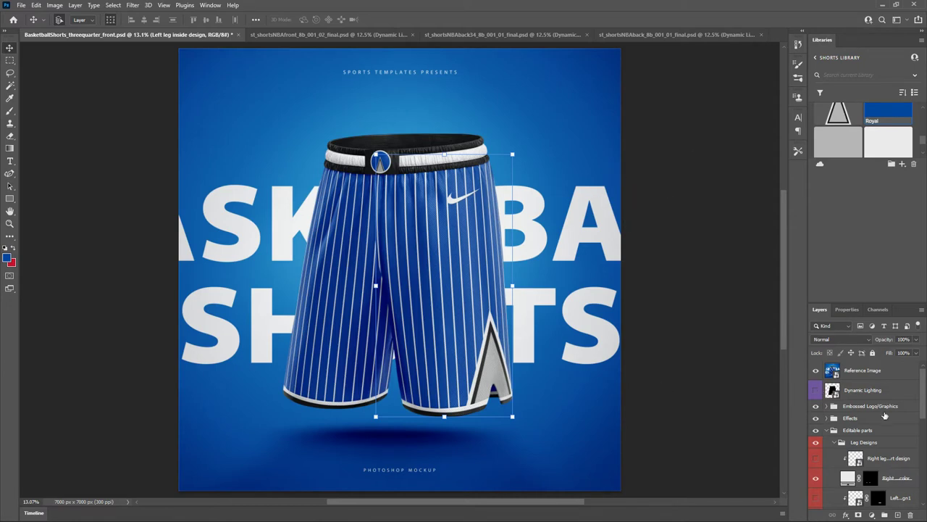
left_click(816, 371)
Open the Left leg design smart object and place the library's triangle graphic, Layer 1, in the canvas's lower right part.
scroll(867, 427, "down", 5)
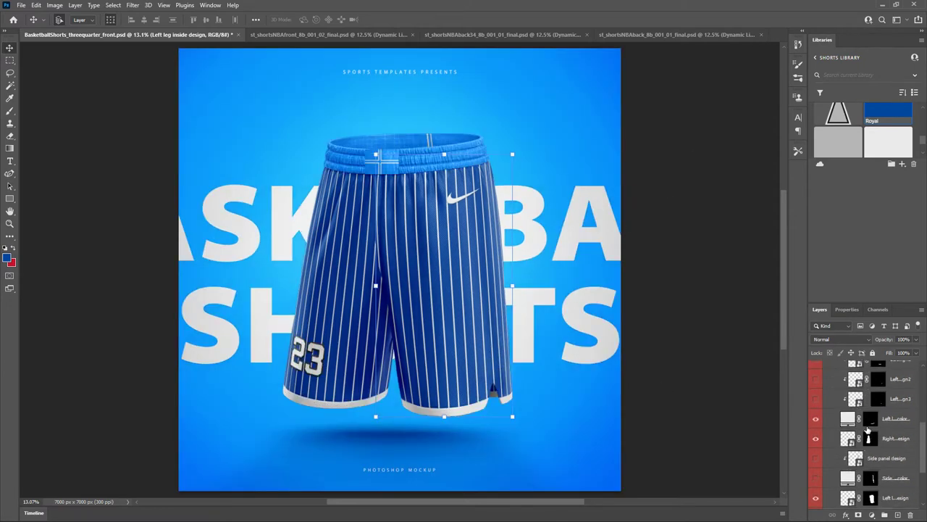
scroll(867, 429, "down", 1)
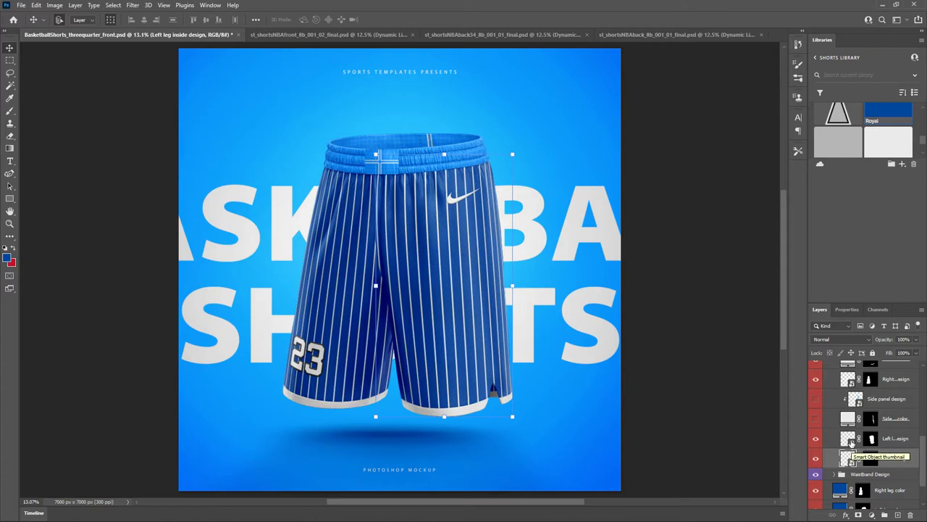
double_click(851, 441)
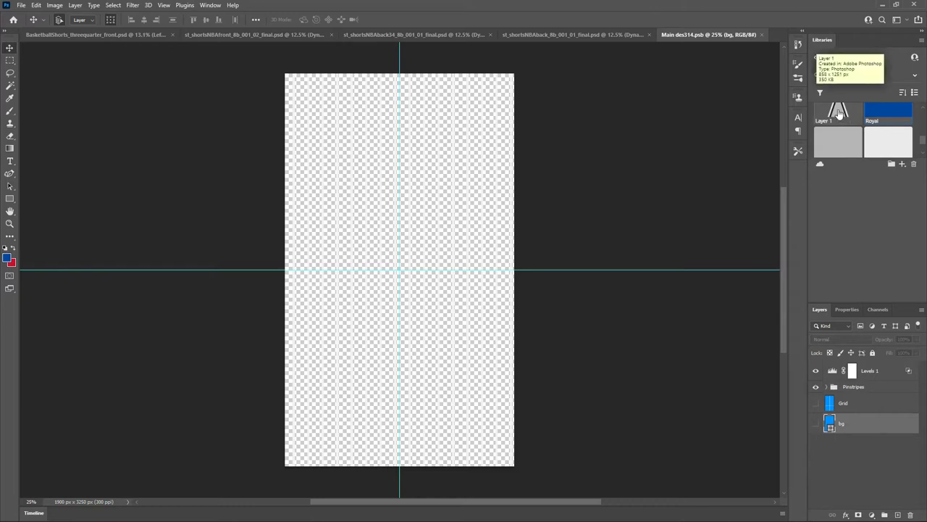
left_click_drag(839, 113, 459, 304)
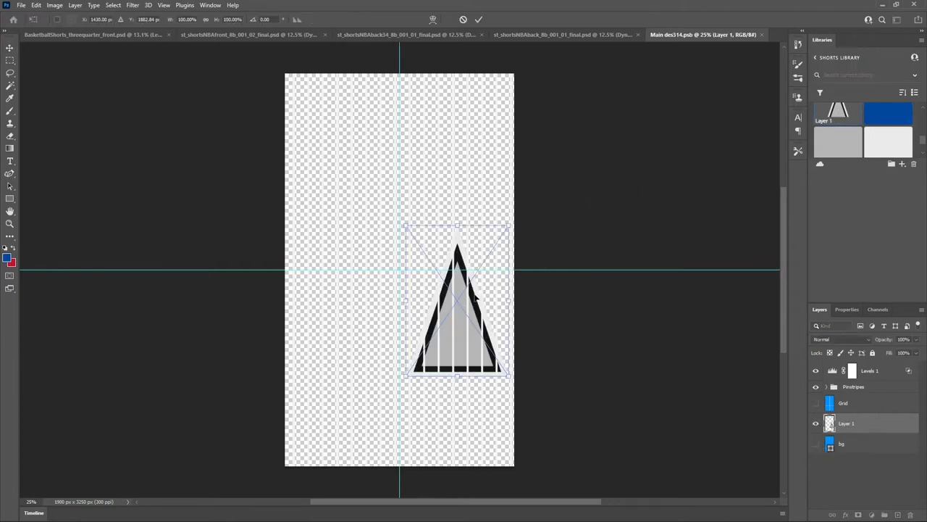
Move the triangle's Layer 1 directly above the Pinstripes group, outside it, and leave the group collapsed.
left_click_drag(849, 424, 869, 387)
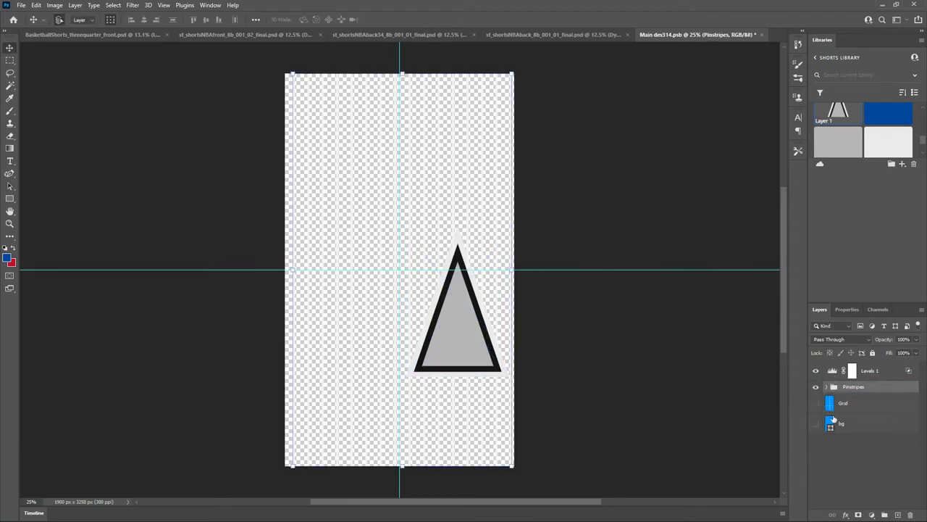
left_click(828, 387)
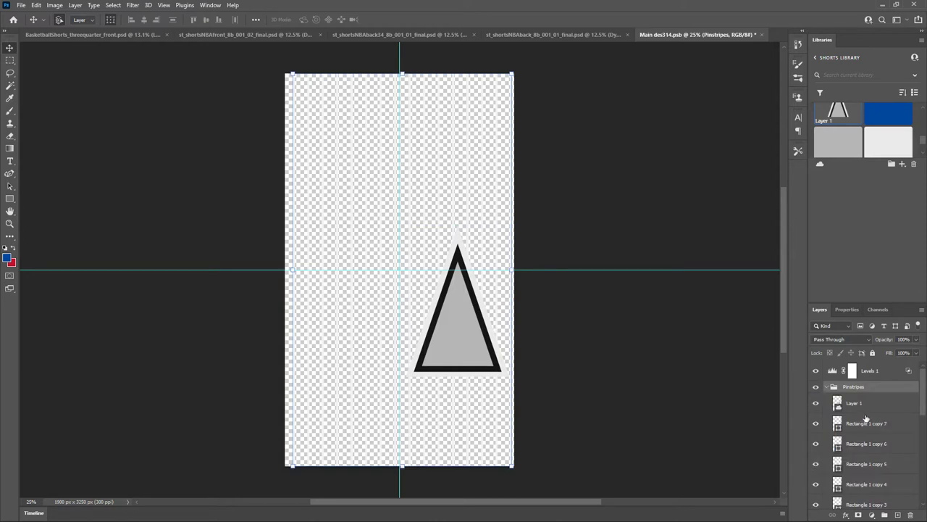
scroll(867, 418, "down", 1)
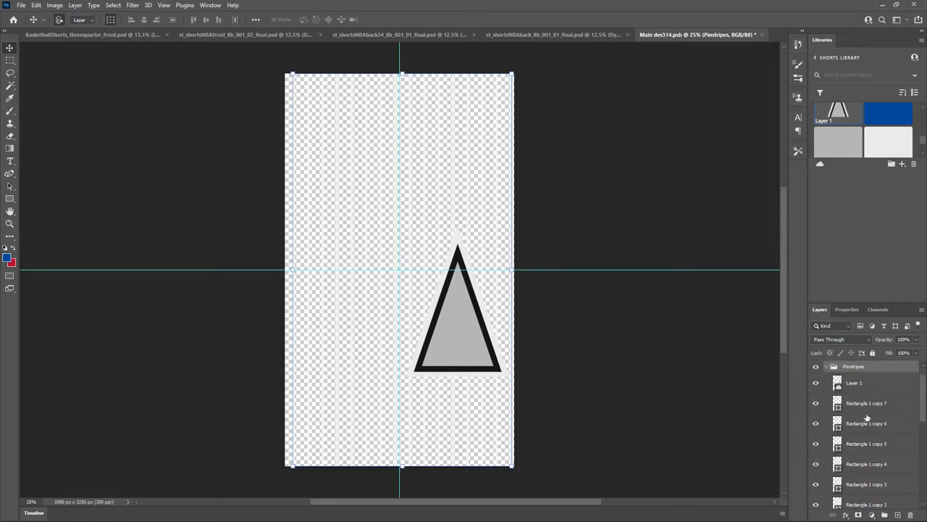
scroll(867, 418, "down", 5)
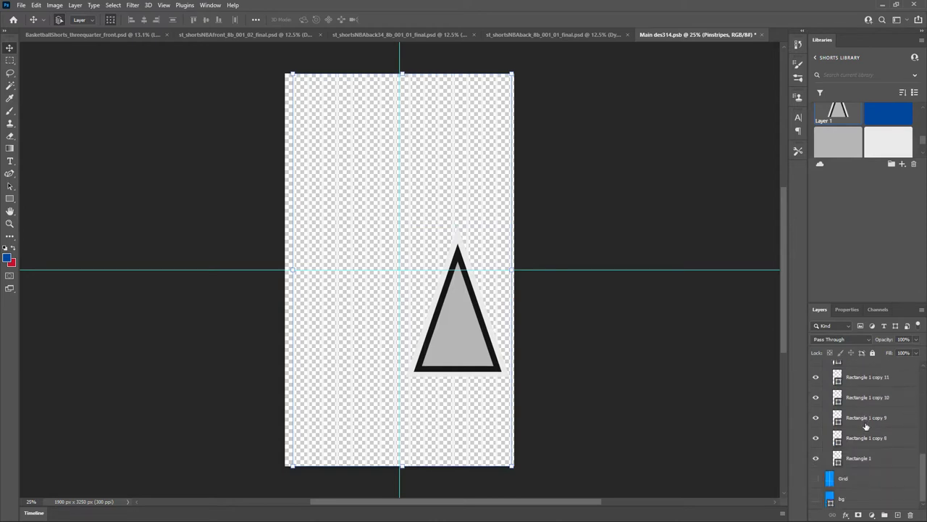
scroll(866, 439, "up", 6)
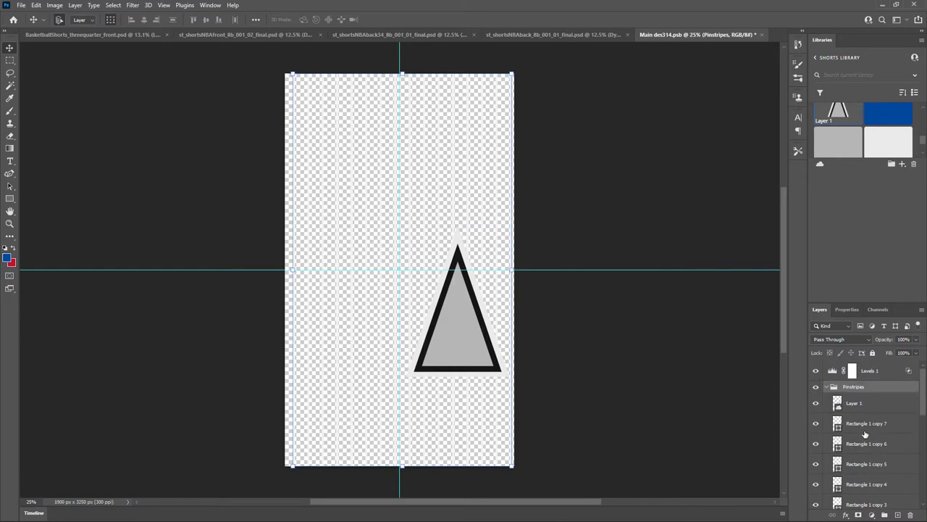
left_click(827, 387)
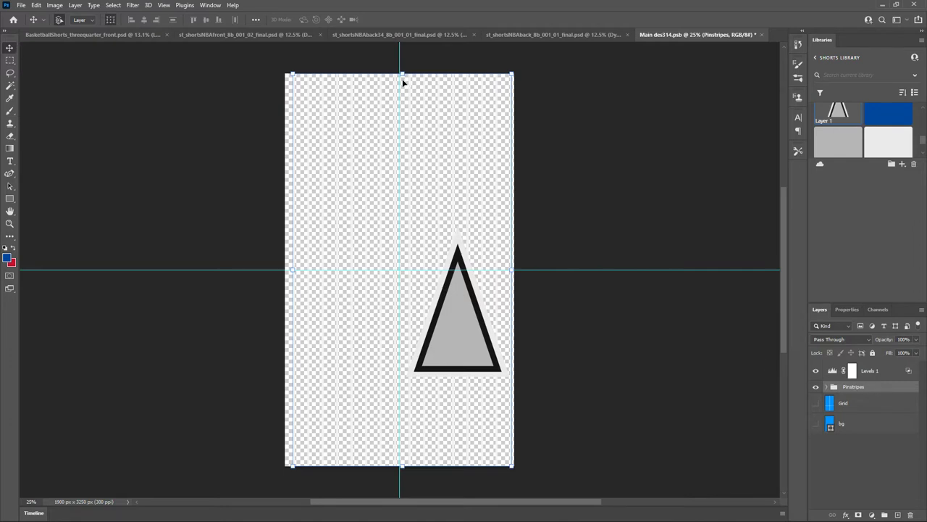
left_click(827, 387)
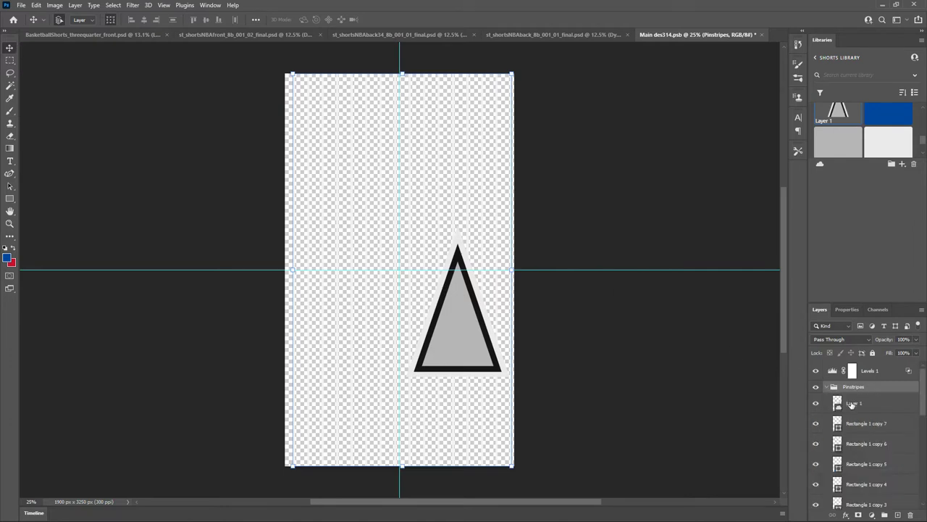
left_click_drag(852, 404, 860, 382)
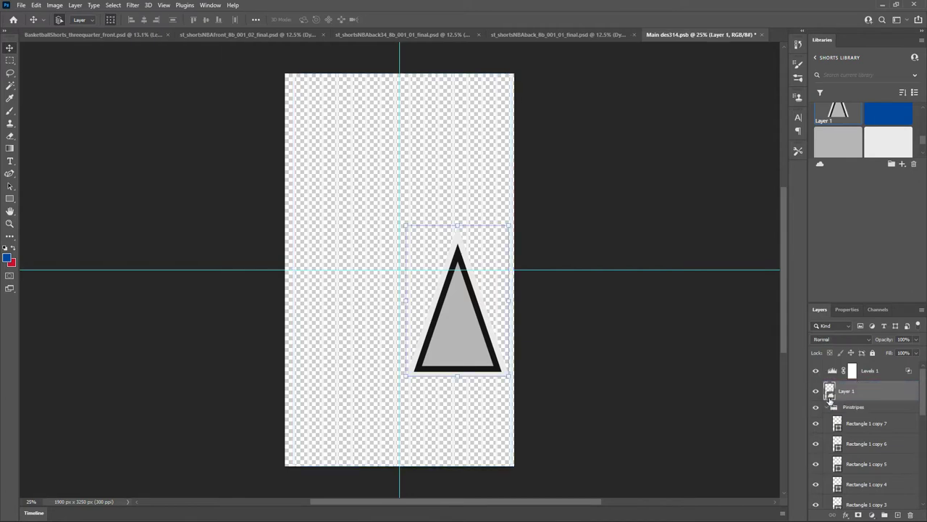
left_click(827, 407)
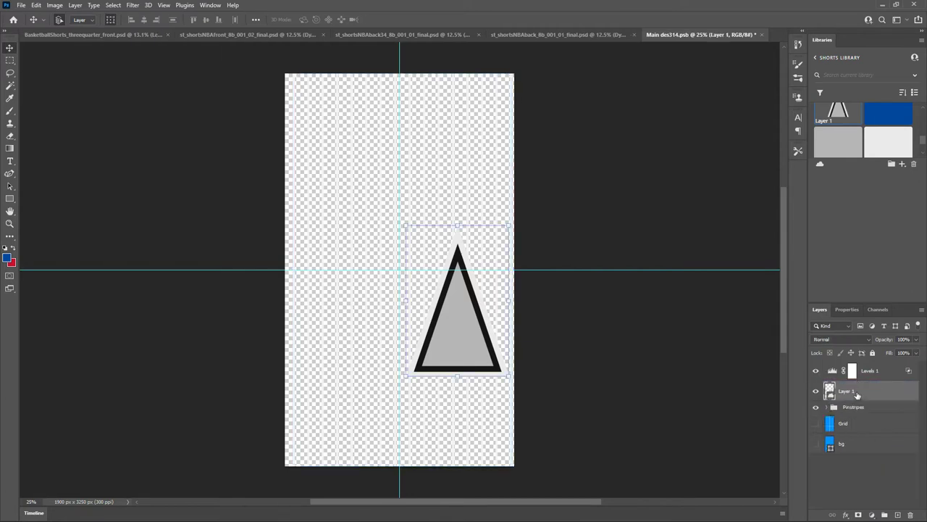
left_click(454, 222)
left_click_drag(459, 285, 460, 372)
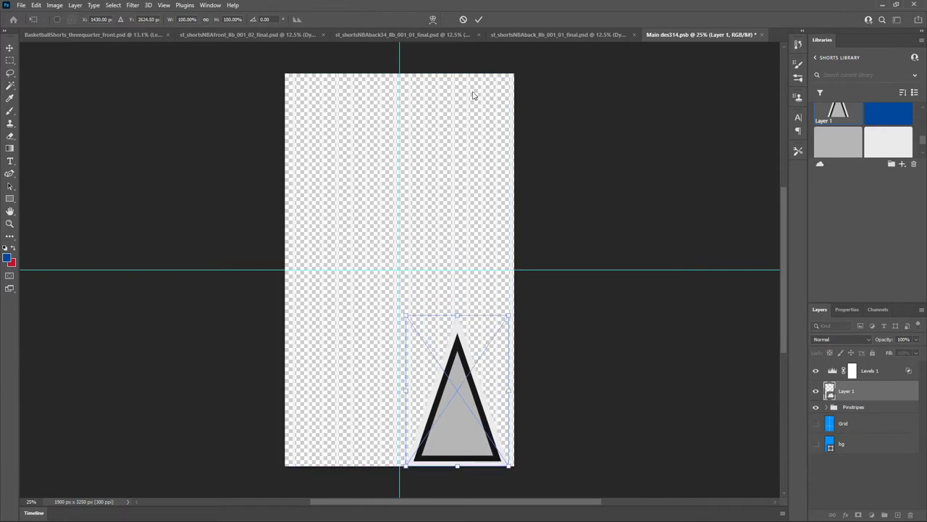
left_click(464, 20)
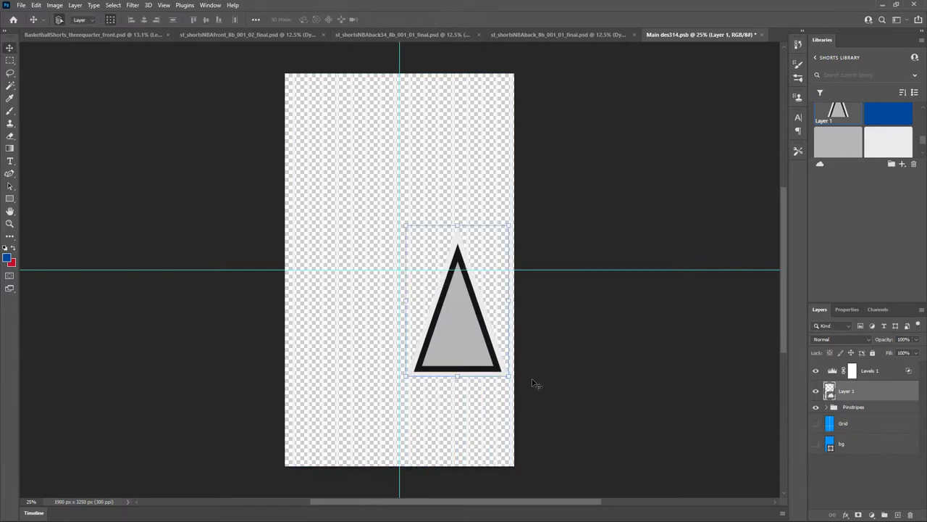
Move the triangle straight down to the canvas's bottom edge, then save and close the smart object.
left_click_drag(470, 341, 467, 424)
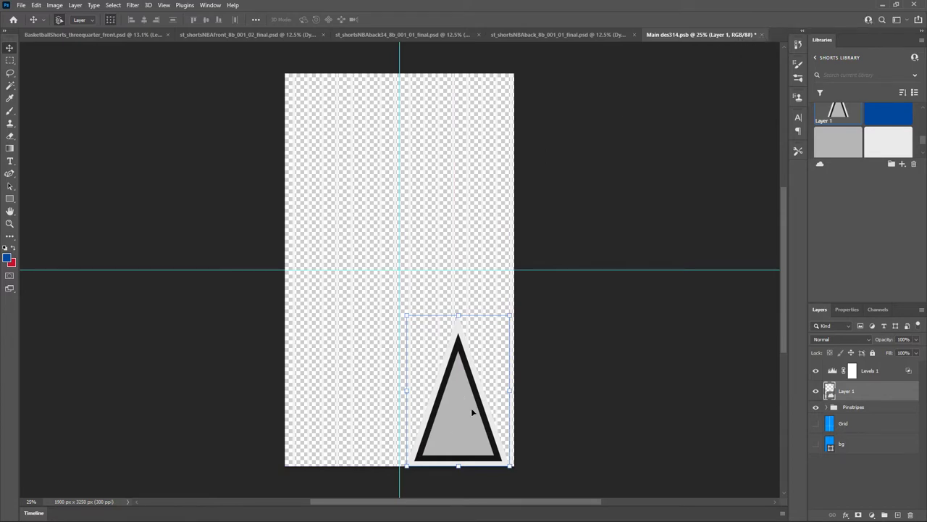
left_click(761, 35)
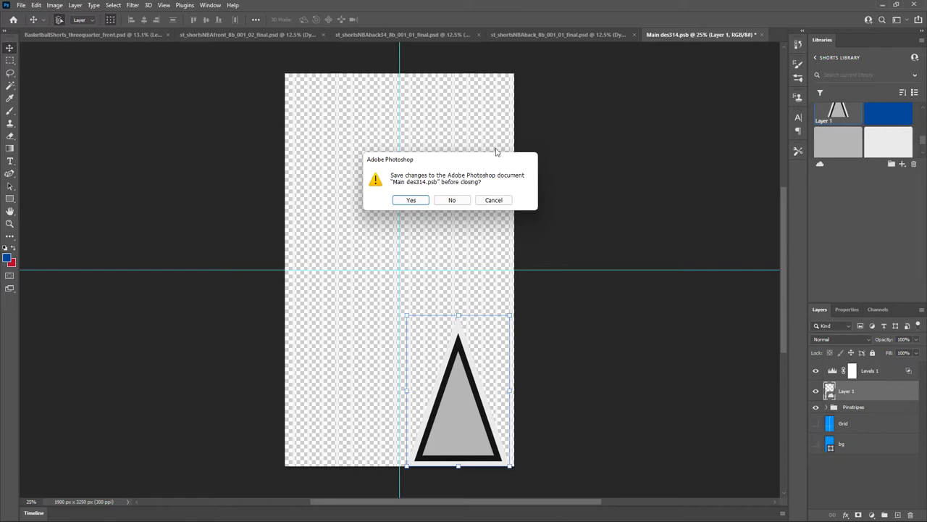
left_click(409, 200)
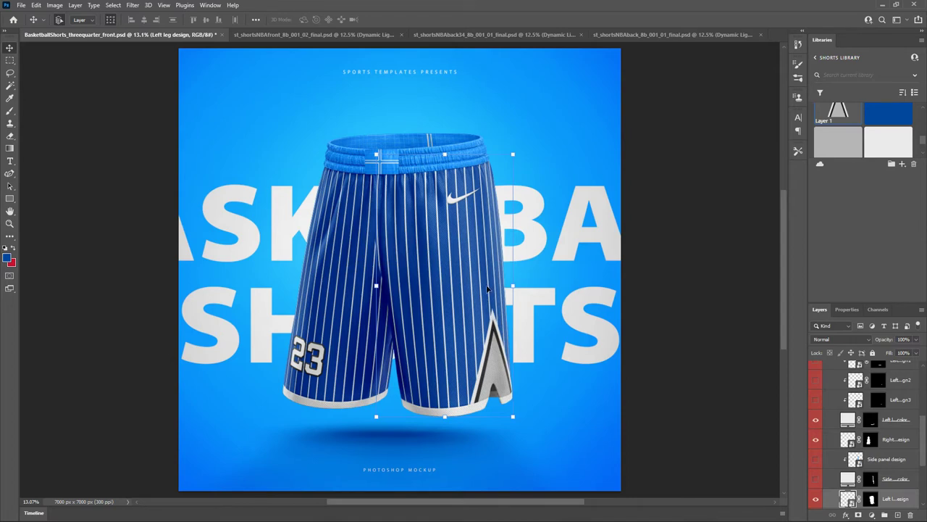
Reopen the Left leg design smart object and show its bg layer behind the pinstripes.
scroll(841, 475, "down", 2)
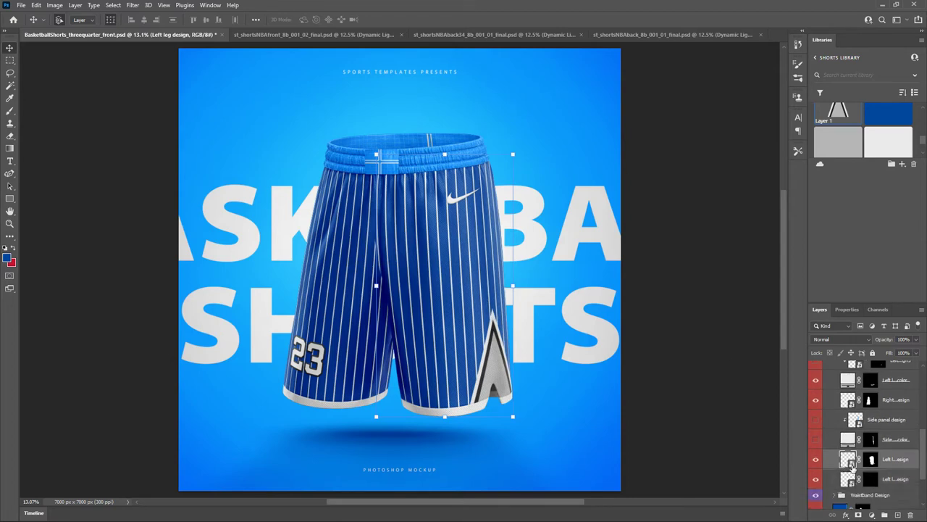
double_click(849, 461)
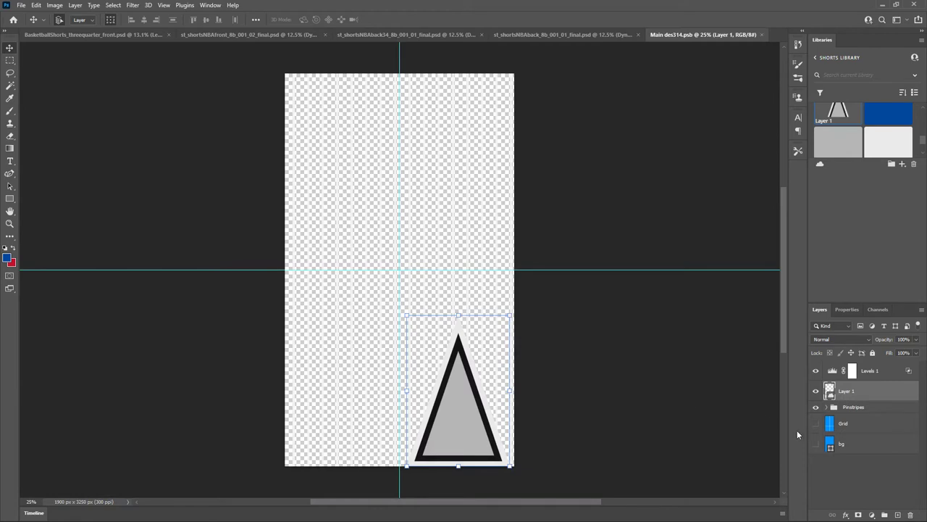
left_click(816, 443)
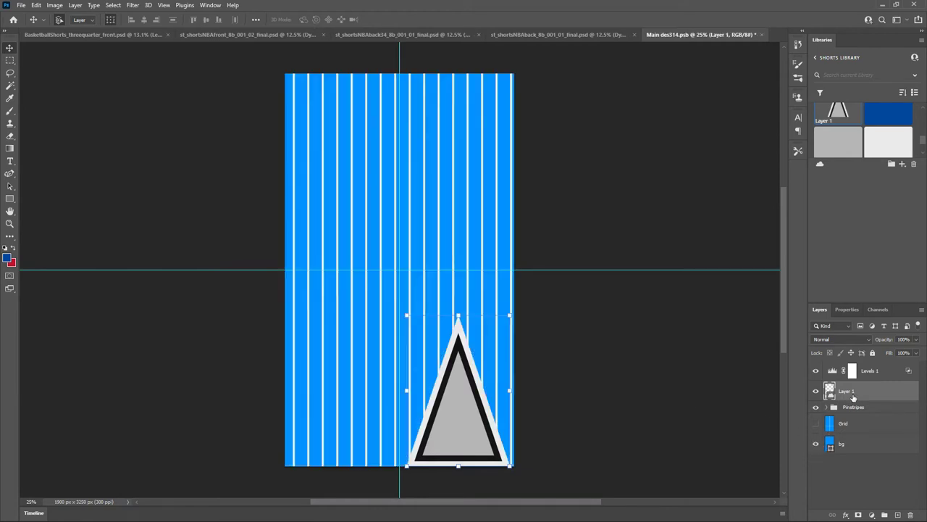
Shift the triangle left to X 1394 px, keeping it on the bottom edge with its tip centred on a pinstripe.
key("ctrl+t")
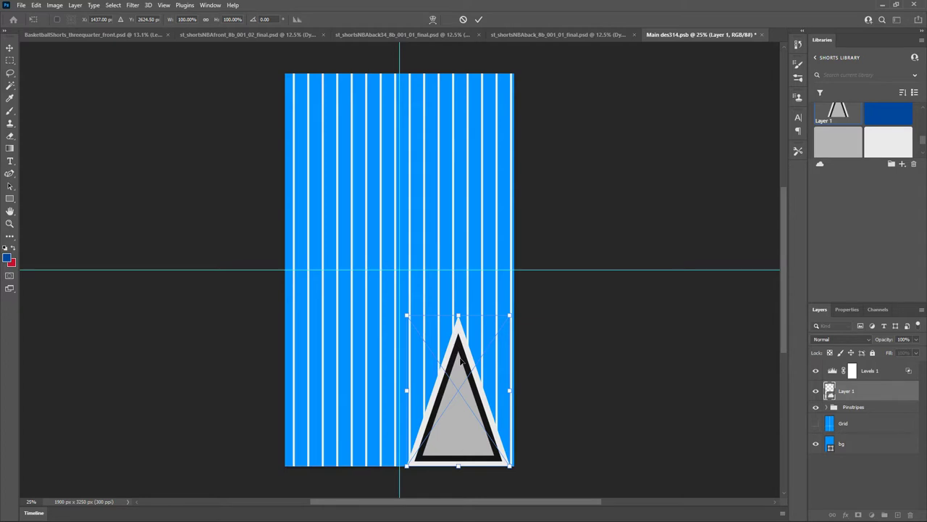
left_click_drag(461, 362, 462, 361)
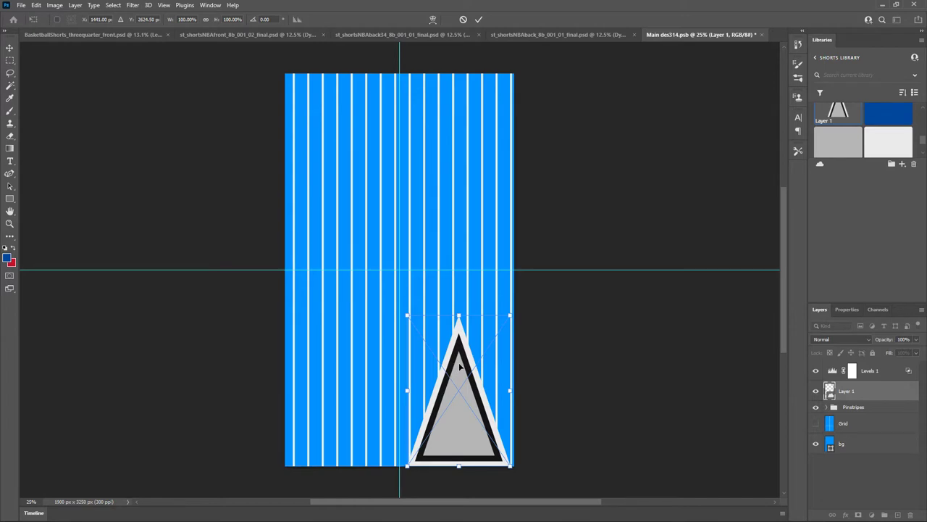
left_click_drag(459, 367, 454, 368)
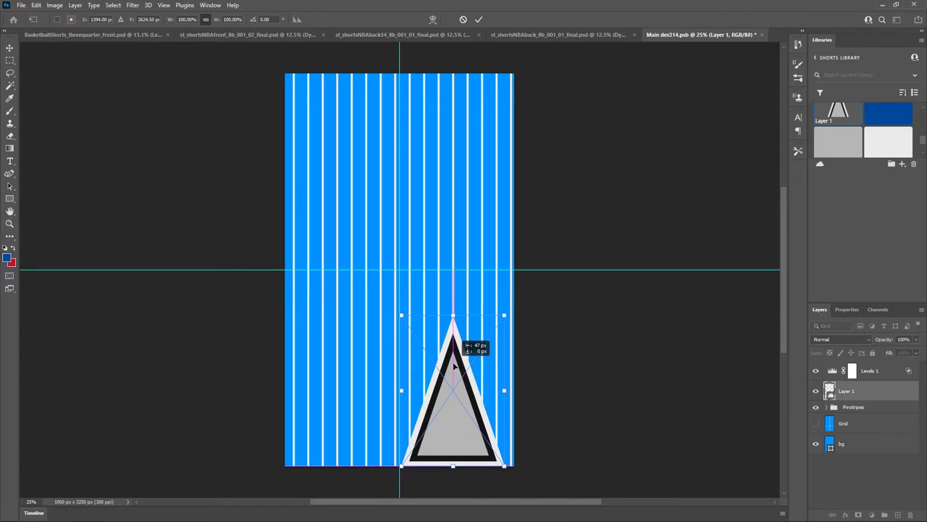
left_click_drag(454, 365, 453, 365)
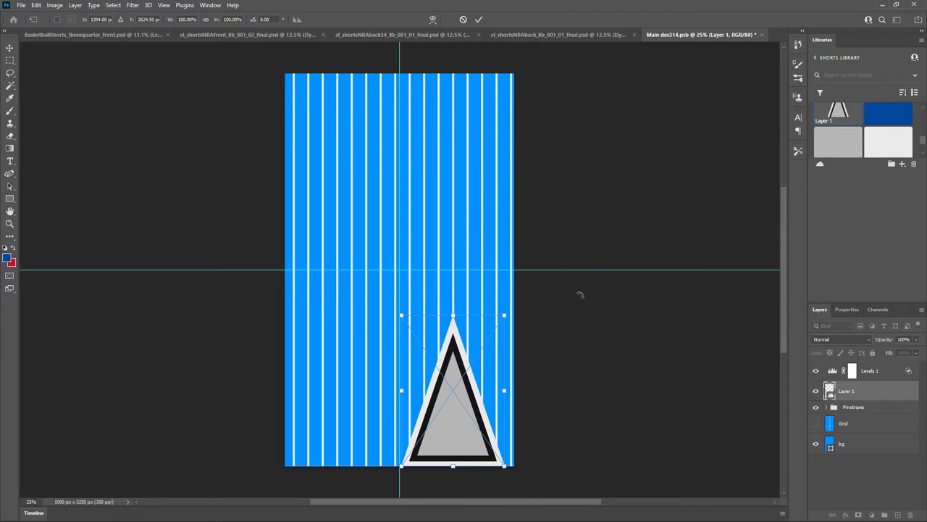
left_click(478, 20)
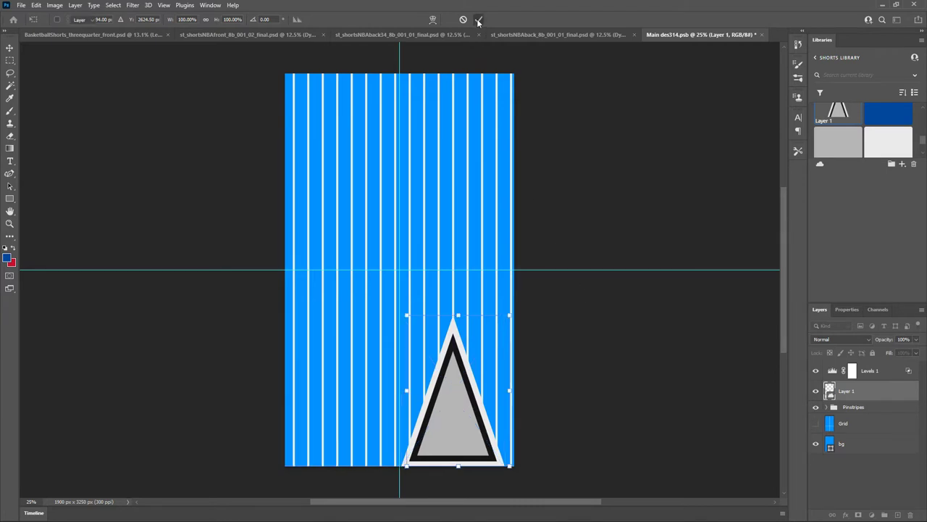
Hide the bg layer in the left leg smart object, save it, and return to the three-quarter front mockup.
left_click(815, 445)
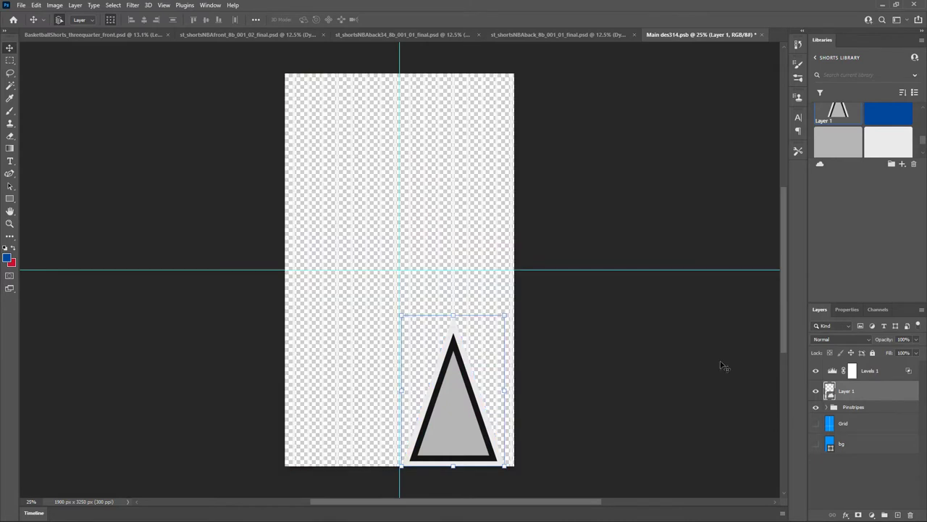
key("ctrl+s")
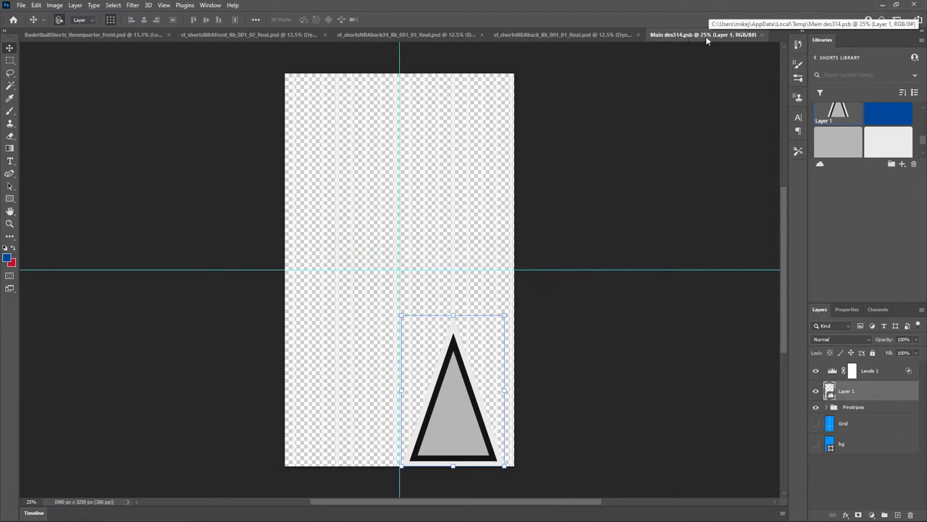
left_click(72, 35)
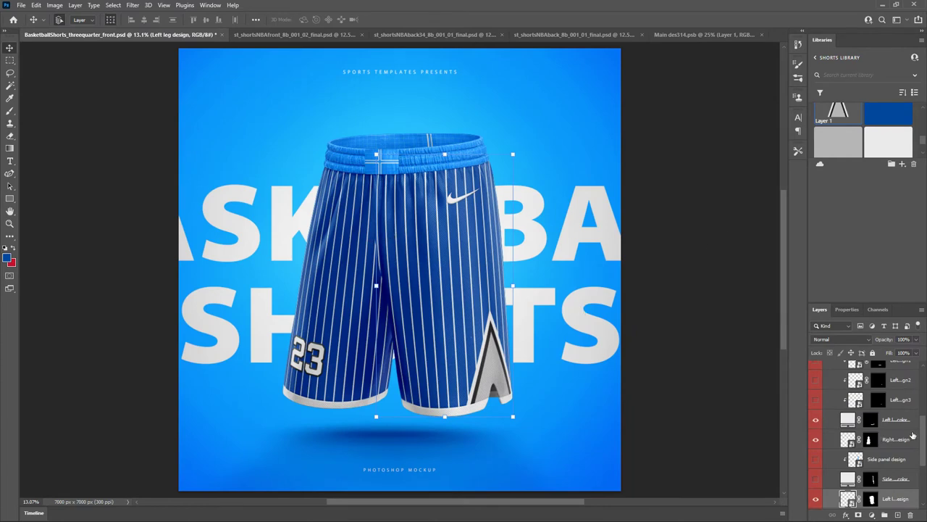
Compare the mockup with the Reference Image by toggling that layer, leaving it hidden.
left_click_drag(923, 436, 924, 368)
left_click(815, 371)
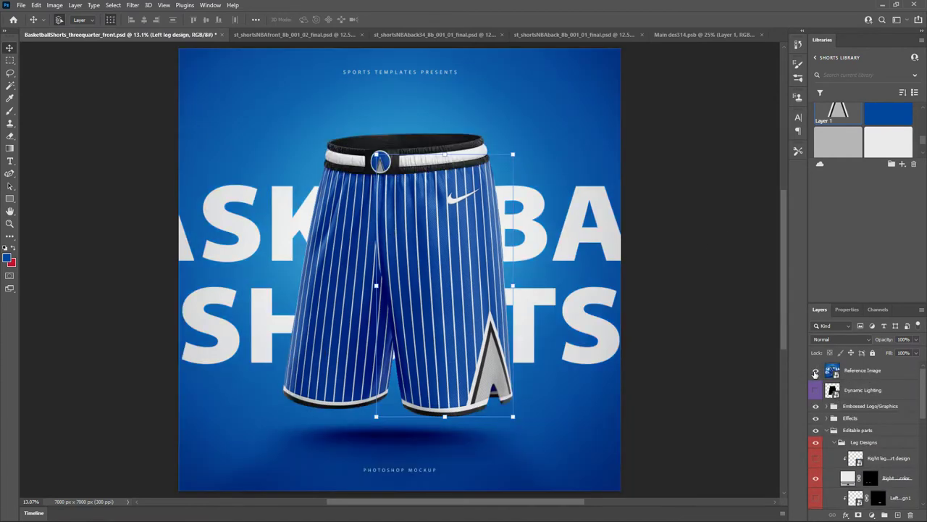
left_click(815, 372)
left_click(815, 371)
left_click(814, 372)
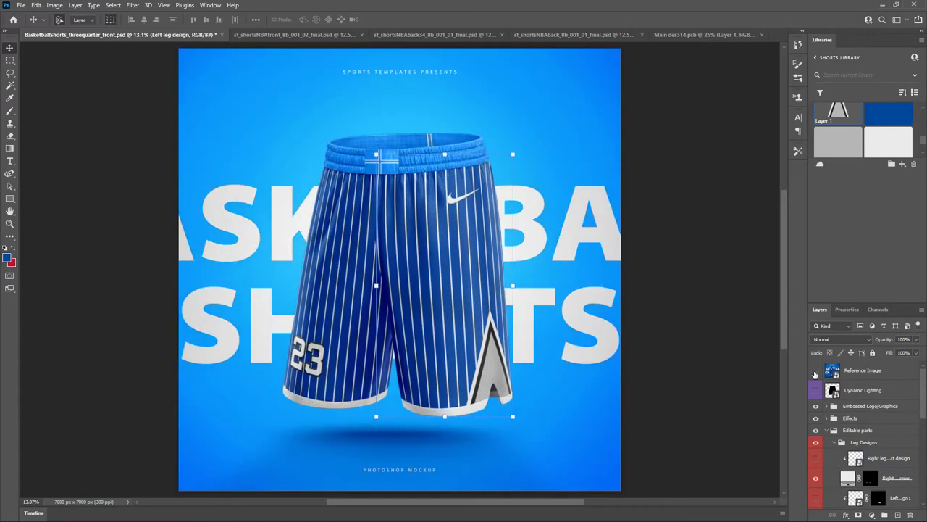
left_click(815, 372)
left_click(814, 372)
Preview the side panel in plain colour and with the Side panel design on, leaving the side panel color layer hidden.
scroll(865, 419, "down", 3)
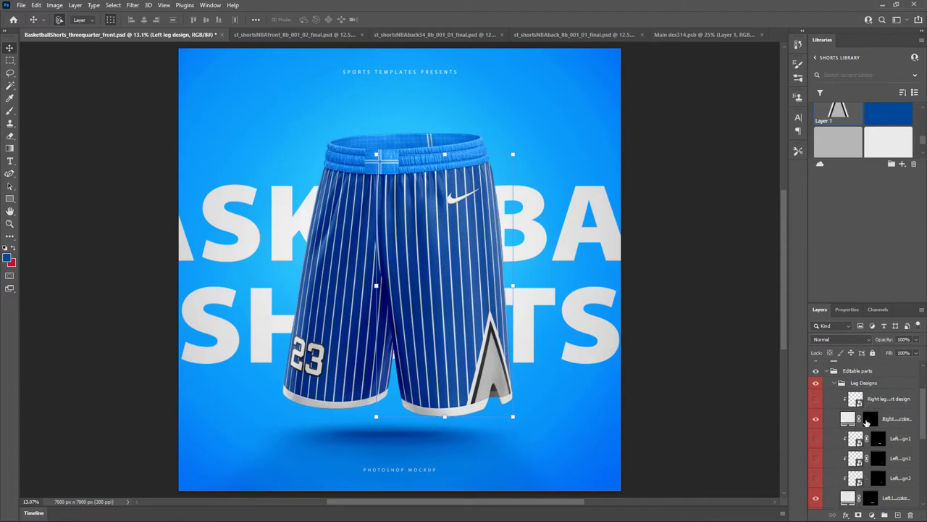
scroll(867, 422, "down", 4)
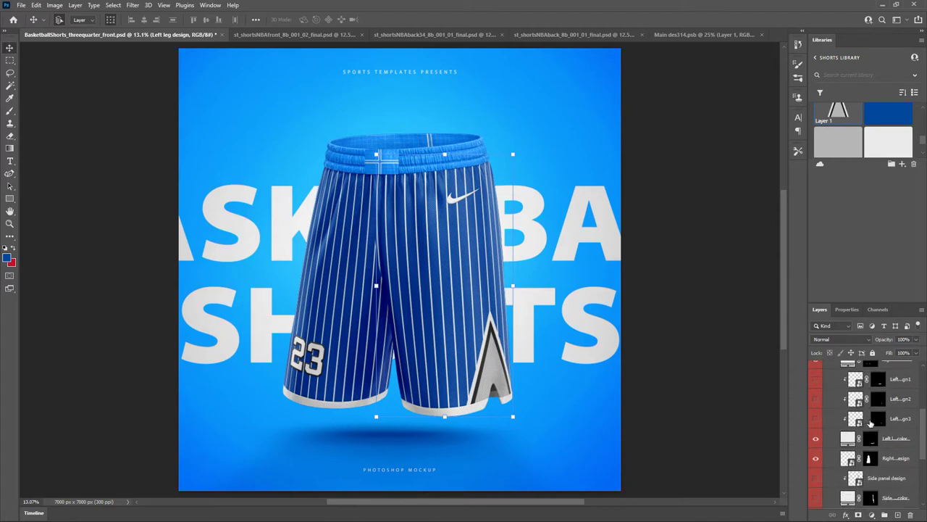
scroll(870, 423, "down", 2)
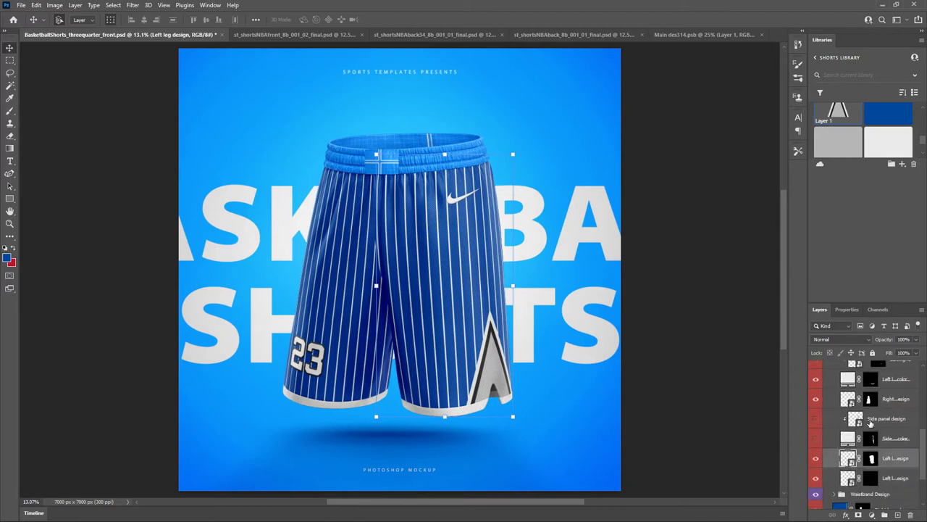
left_click(817, 440)
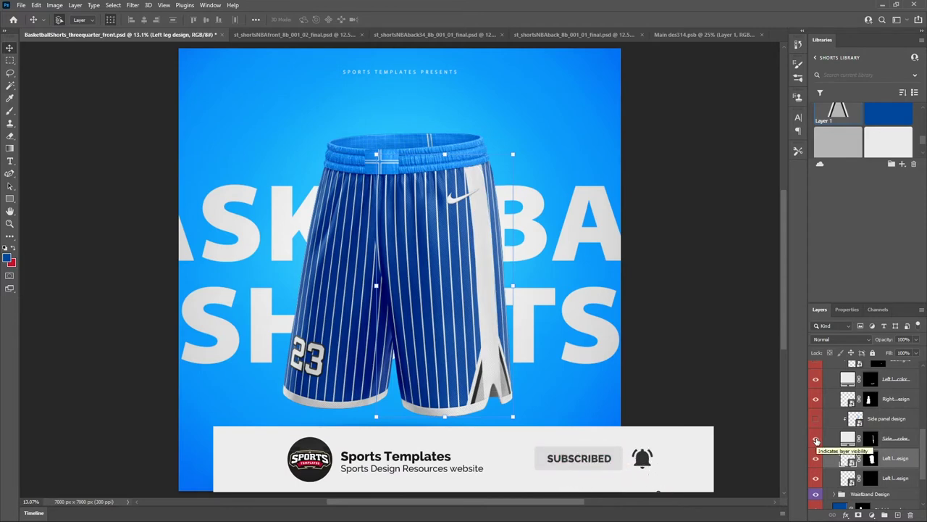
left_click(816, 439)
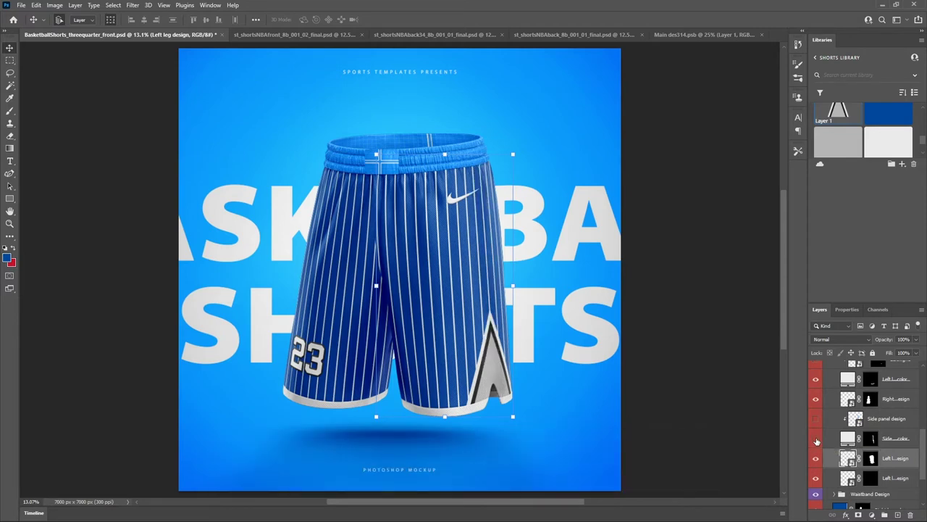
left_click(817, 439)
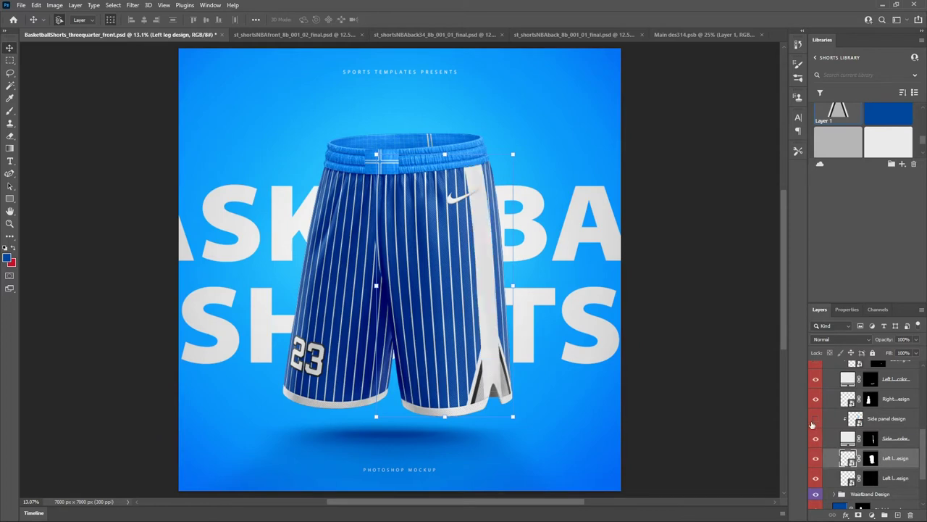
left_click(816, 420)
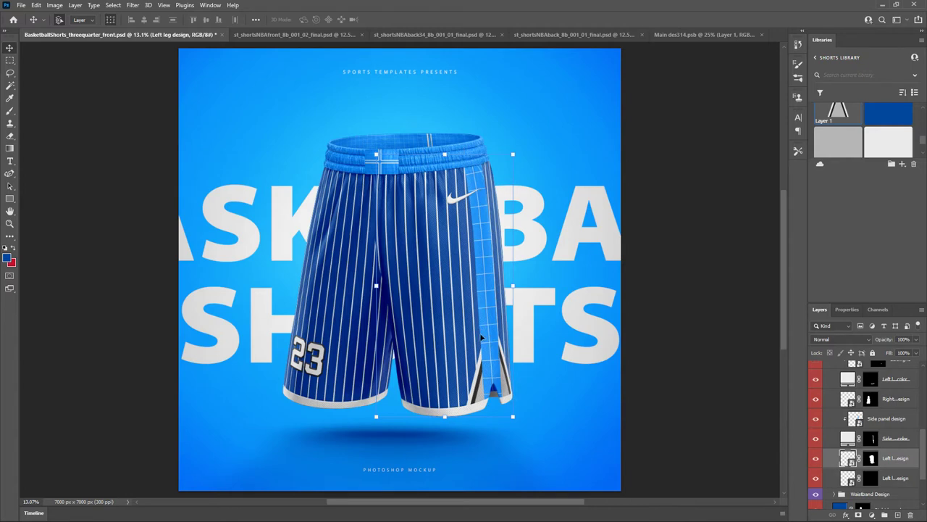
left_click(816, 439)
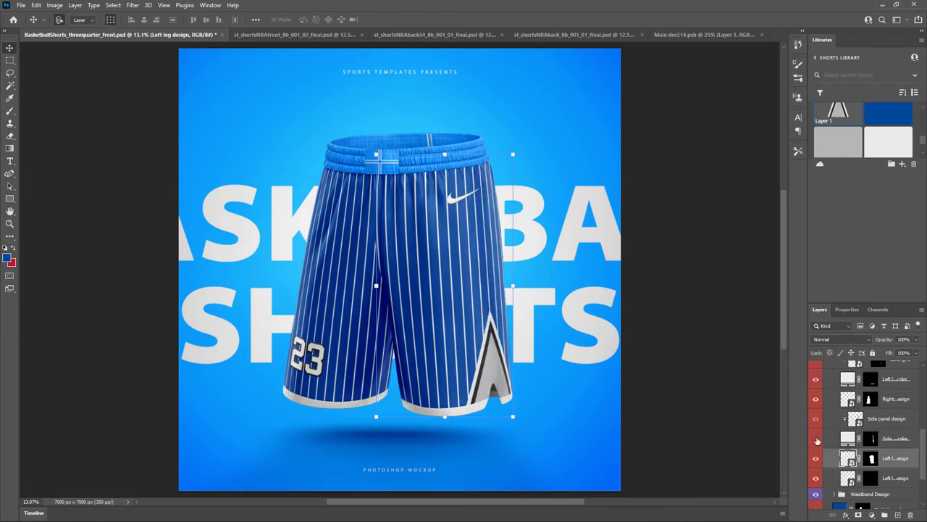
left_click(816, 438)
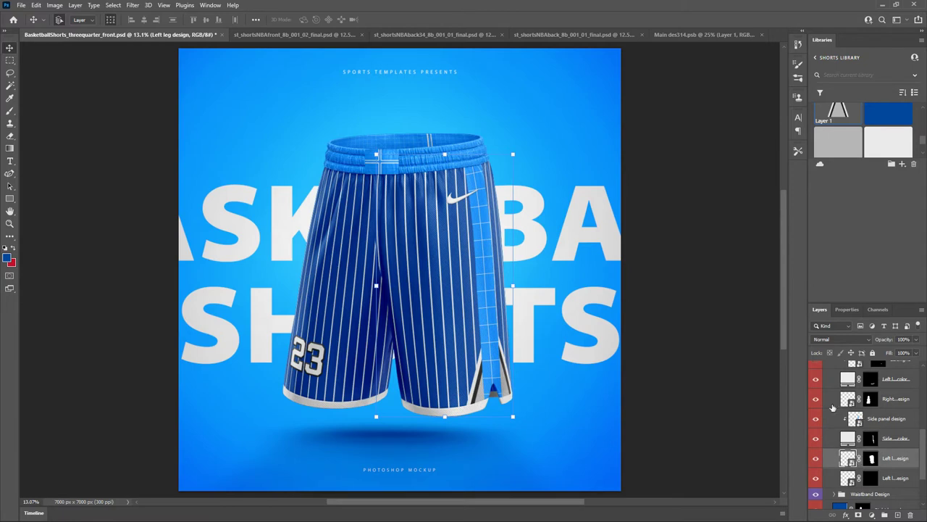
left_click(816, 439)
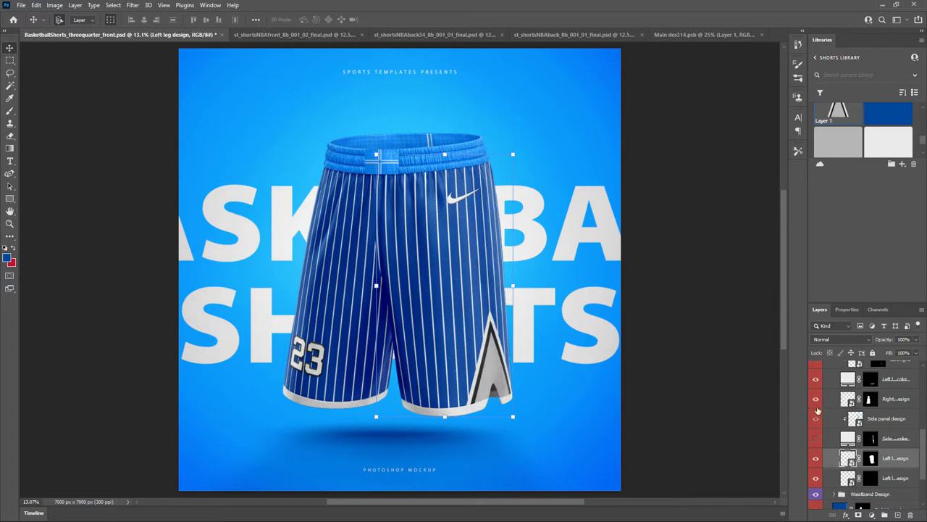
Show the Reference Image over the mockup and close the saved left leg smart object.
scroll(919, 452, "up", 10)
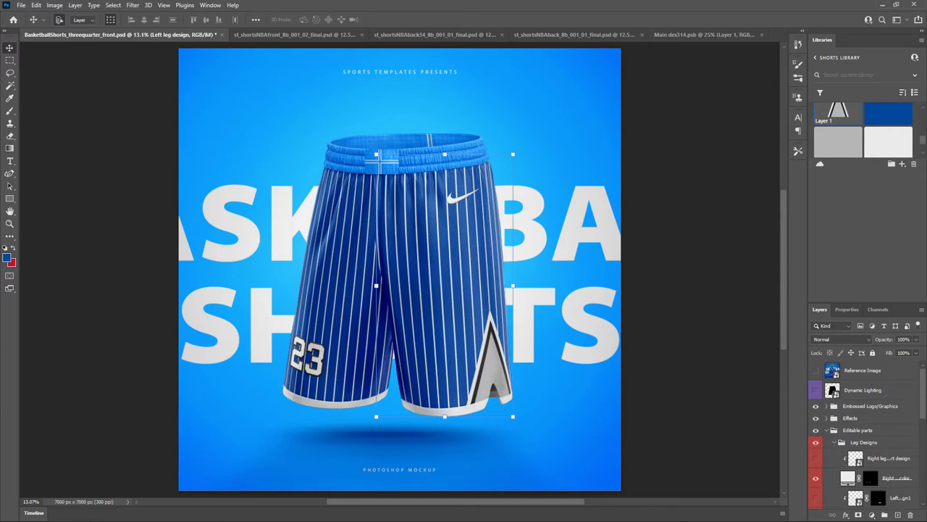
left_click(815, 370)
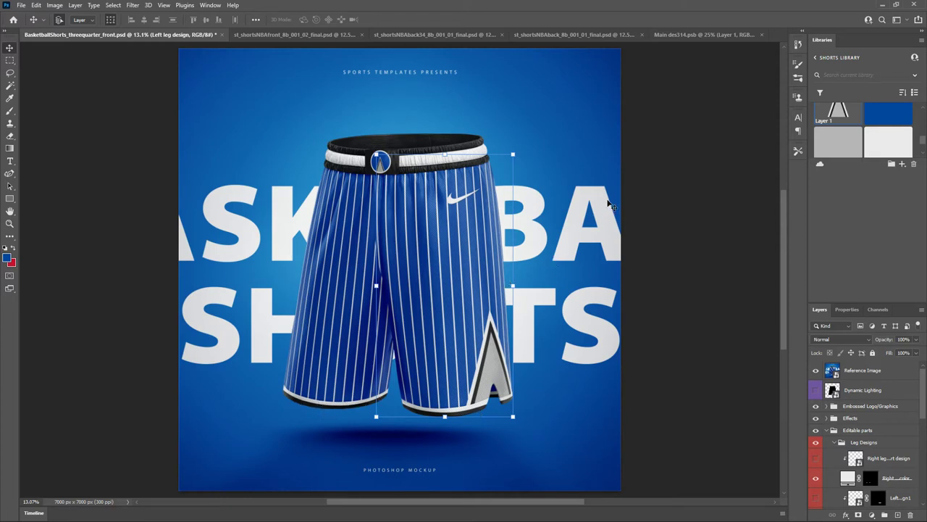
left_click(704, 35)
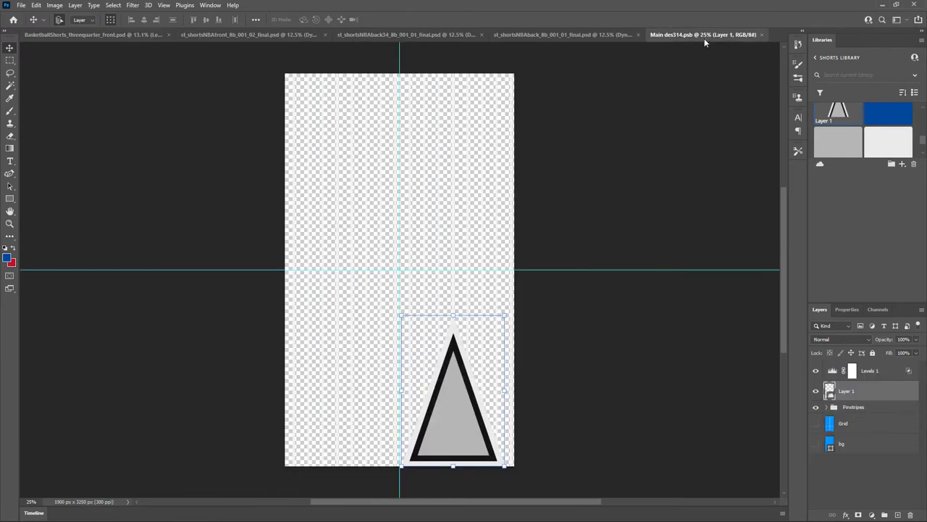
left_click(761, 35)
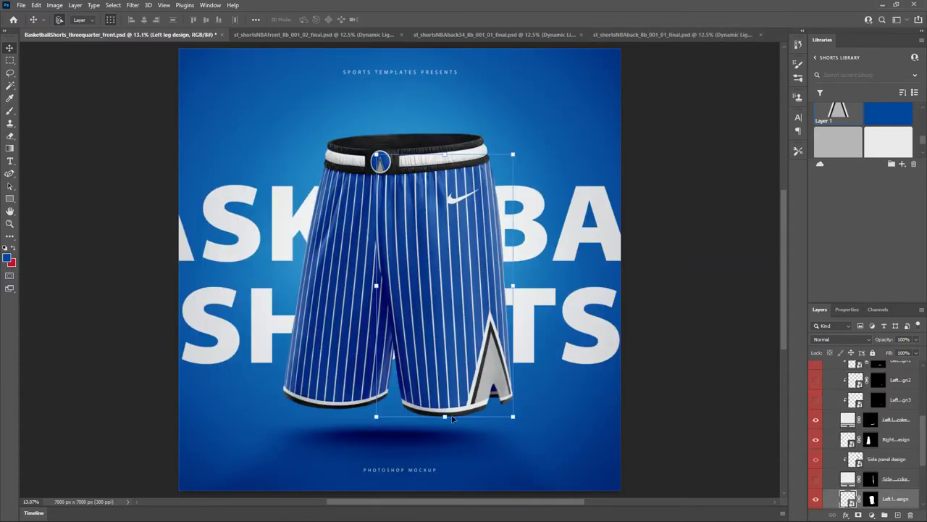
Hide the Reference Image and preview the bottom part color layers of the right and left legs, leaving both visible.
scroll(856, 433, "up", 4)
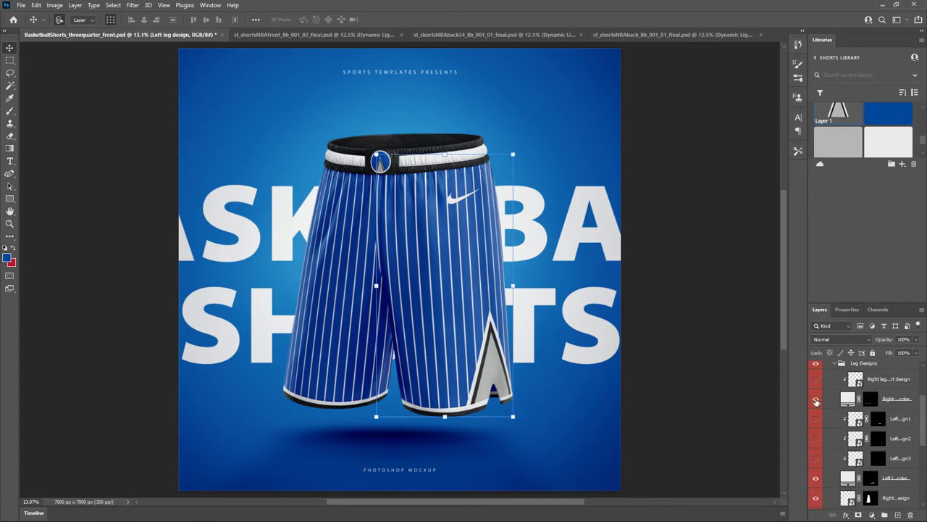
left_click_drag(924, 413, 924, 360)
left_click(815, 371)
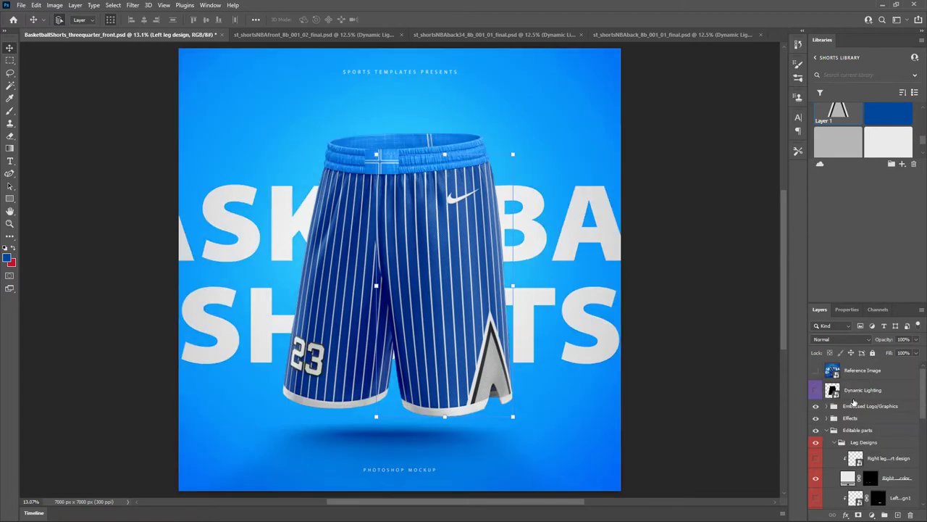
scroll(853, 402, "down", 3)
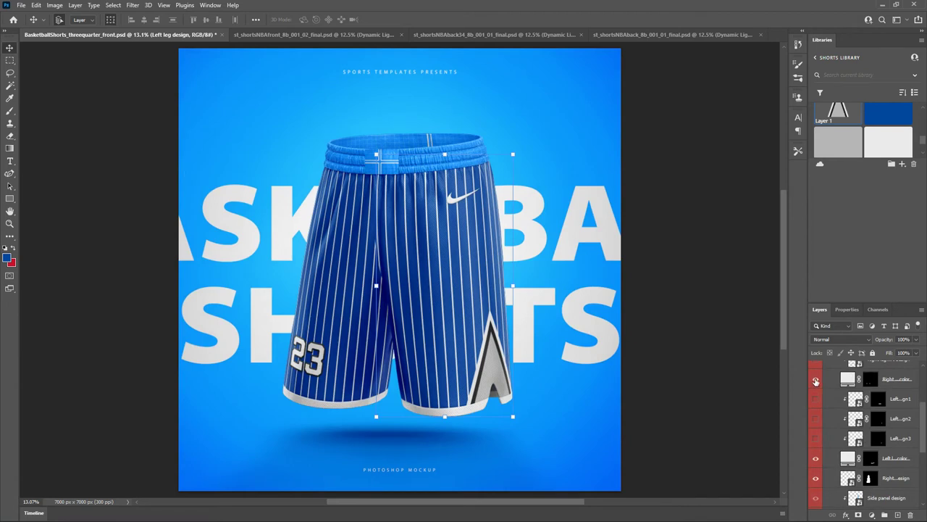
left_click(893, 381)
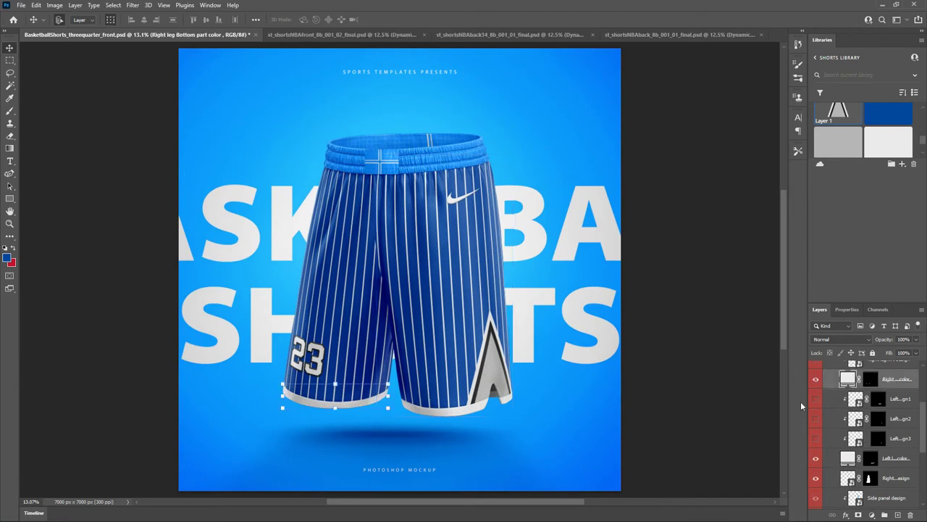
left_click(817, 383)
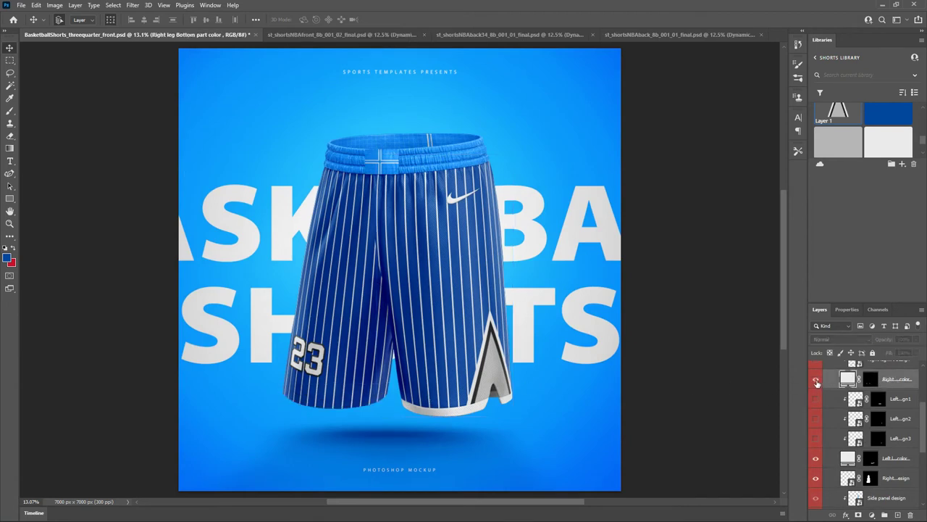
left_click(817, 384)
scroll(833, 420, "down", 2)
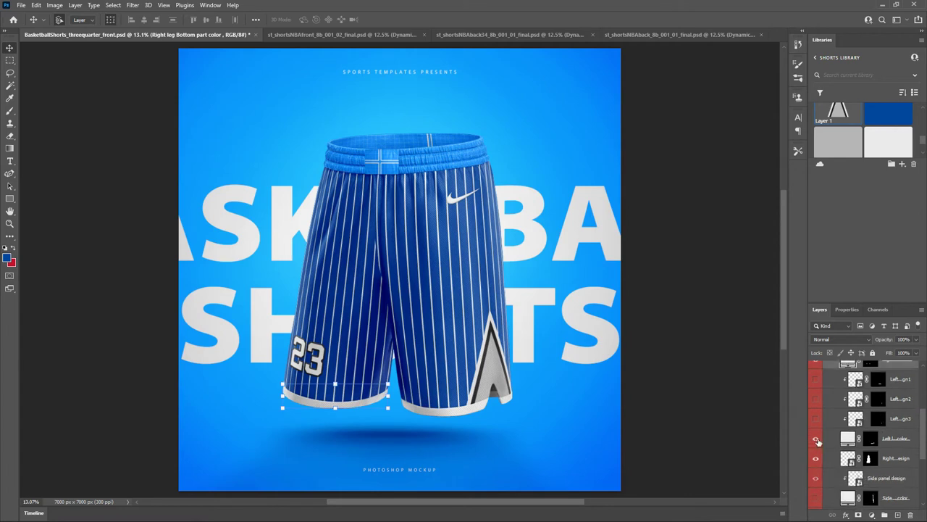
left_click(817, 439)
left_click(817, 438)
Show the Right leg bottom part design layer, open its smart object, and make the sampleStripes group visible and expanded.
scroll(848, 431, "up", 3)
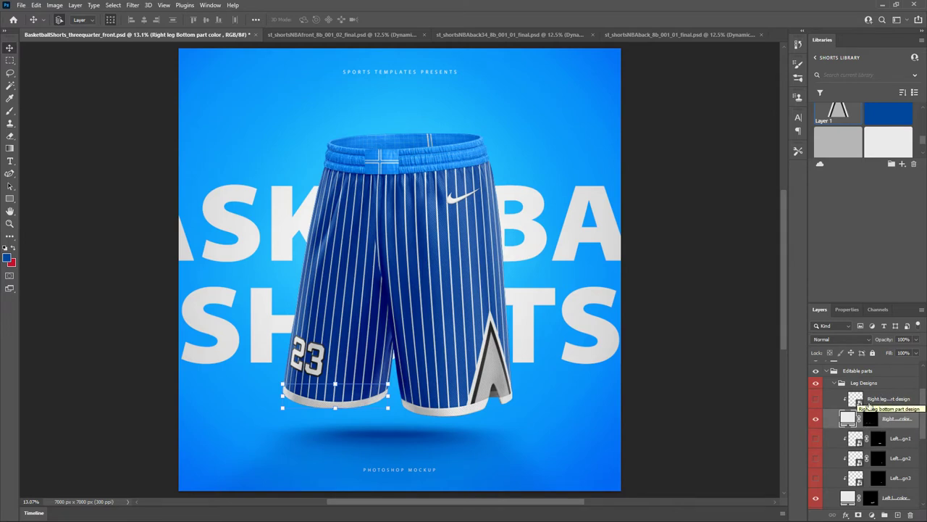
left_click(816, 401)
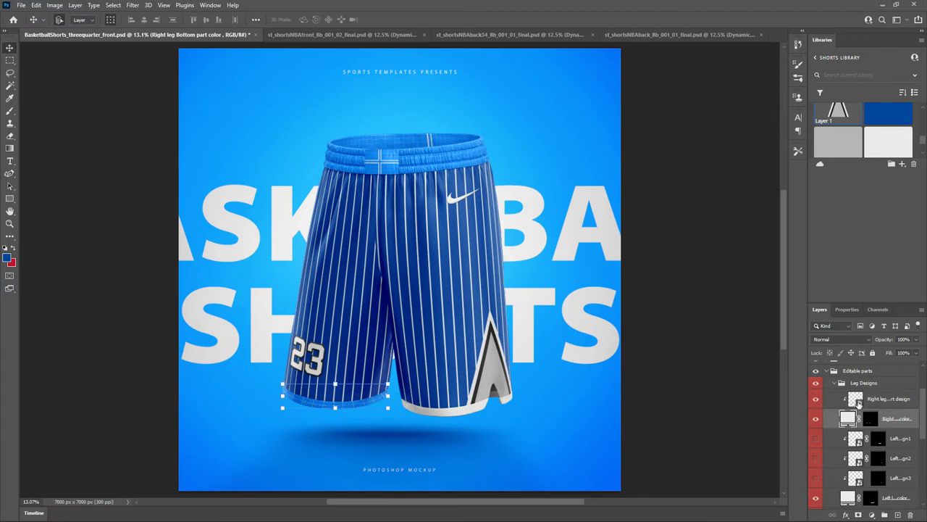
double_click(857, 400)
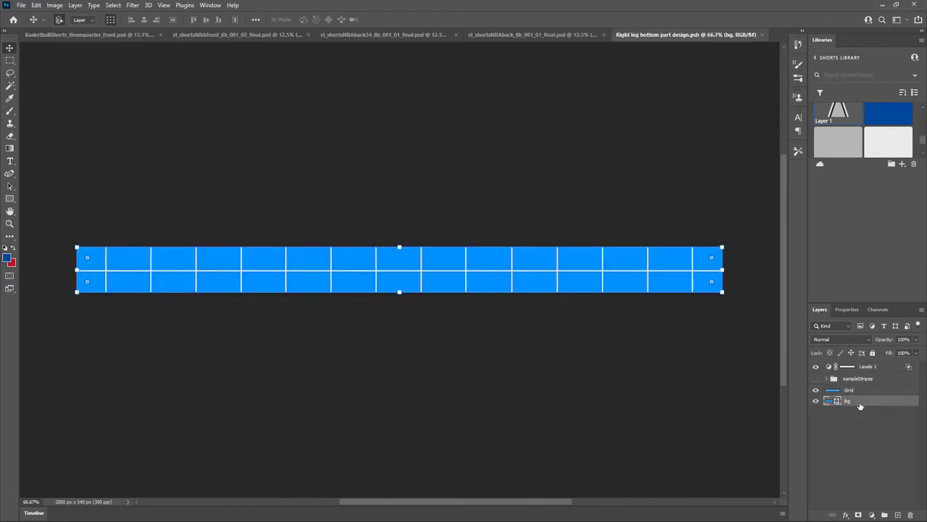
left_click(816, 378)
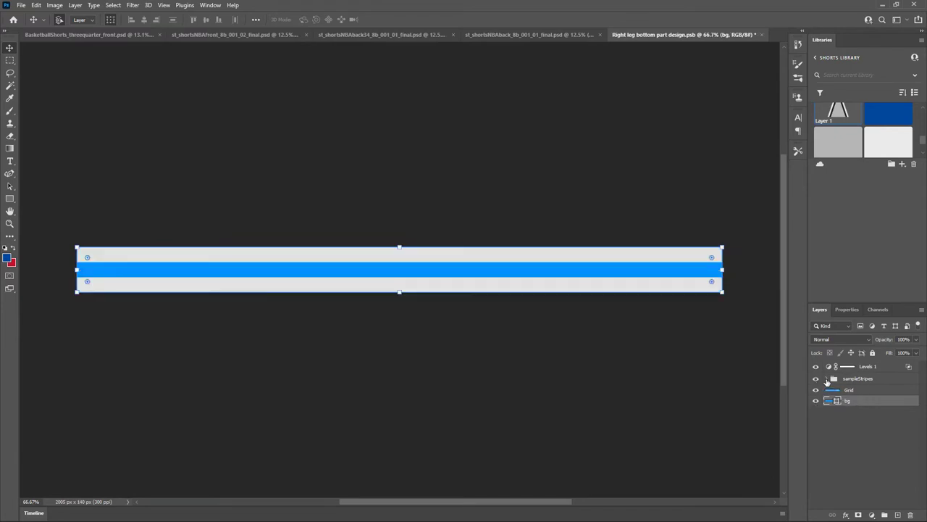
left_click(826, 378)
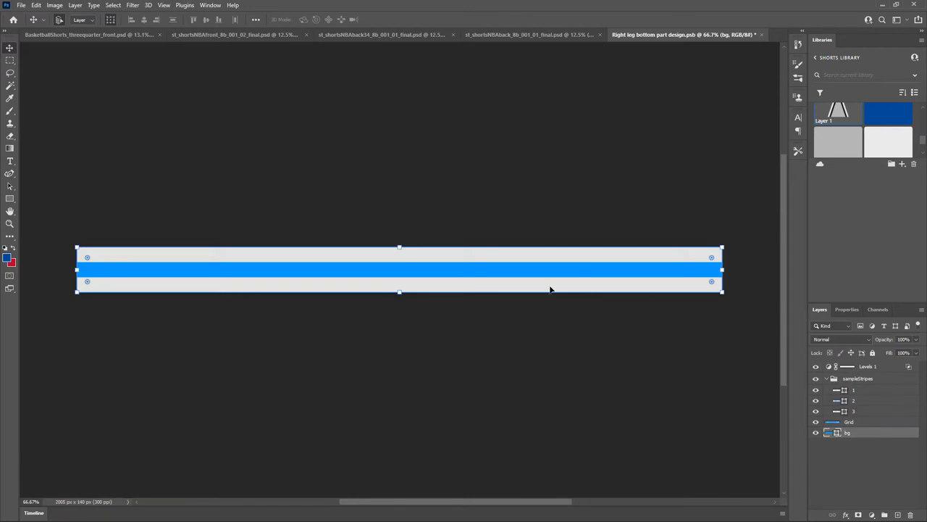
Switch to the mockup and examine the hem trim on the Reference Image, leaving the reference hidden.
key("ctrl+s")
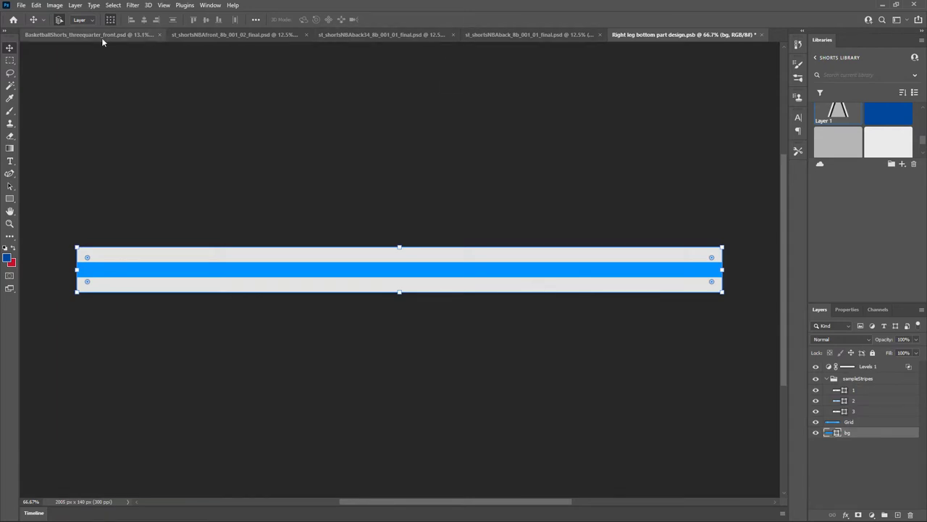
key("ctrl+Tab")
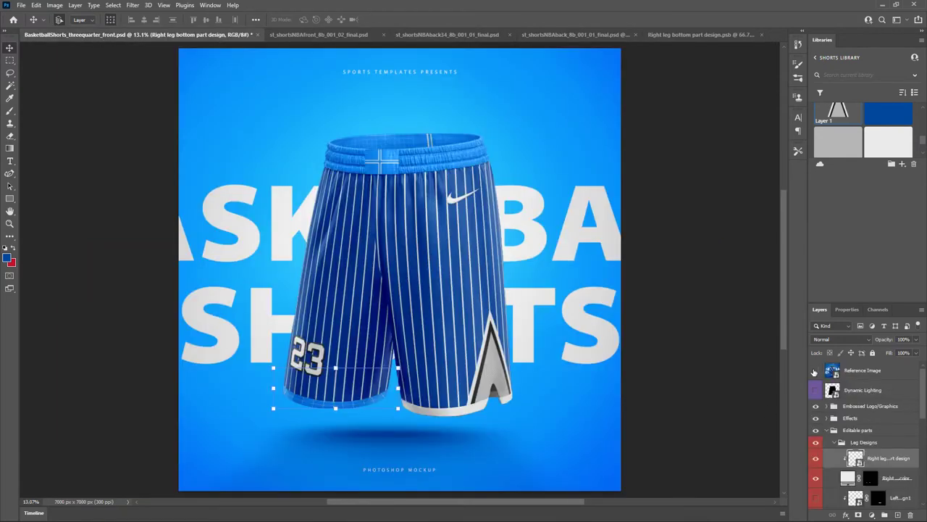
left_click(815, 370)
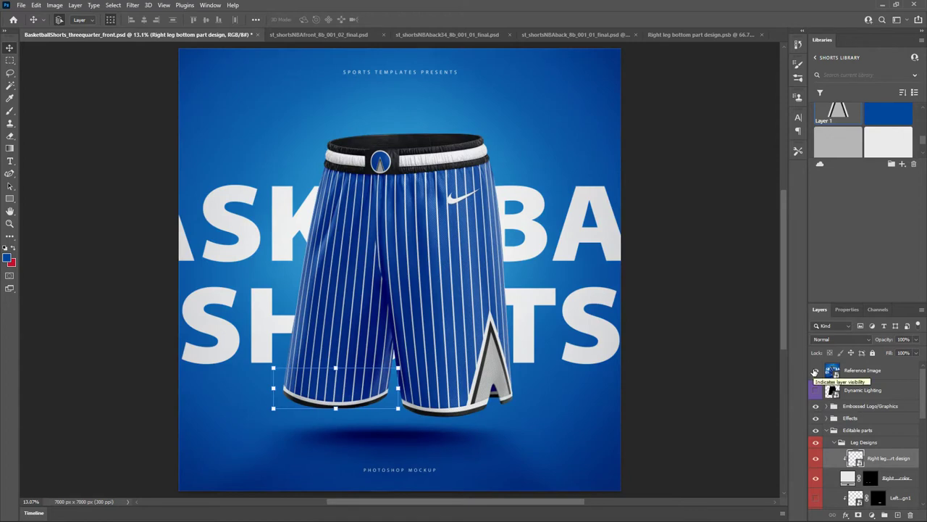
left_click(816, 370)
In the right leg bottom part design, recolour stripe 3 with the library Black and stripe 1 with the library White.
left_click(684, 36)
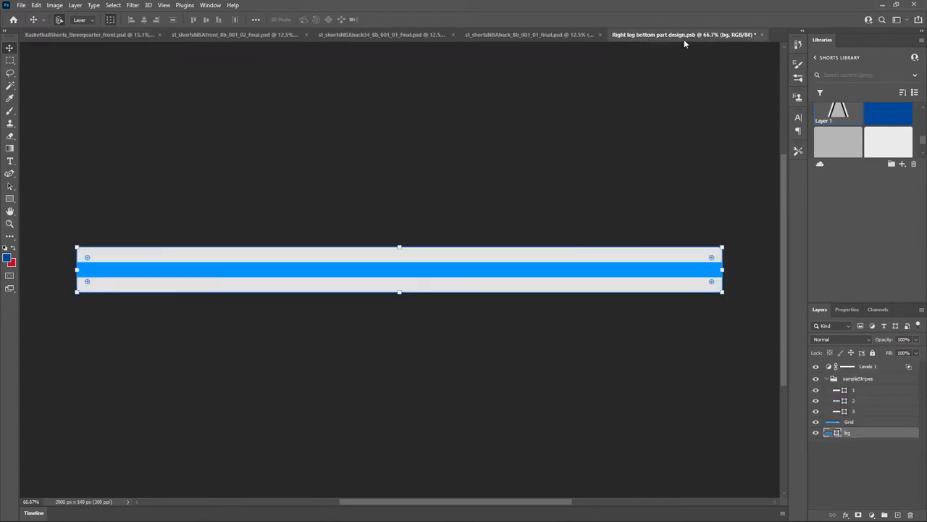
left_click(862, 411)
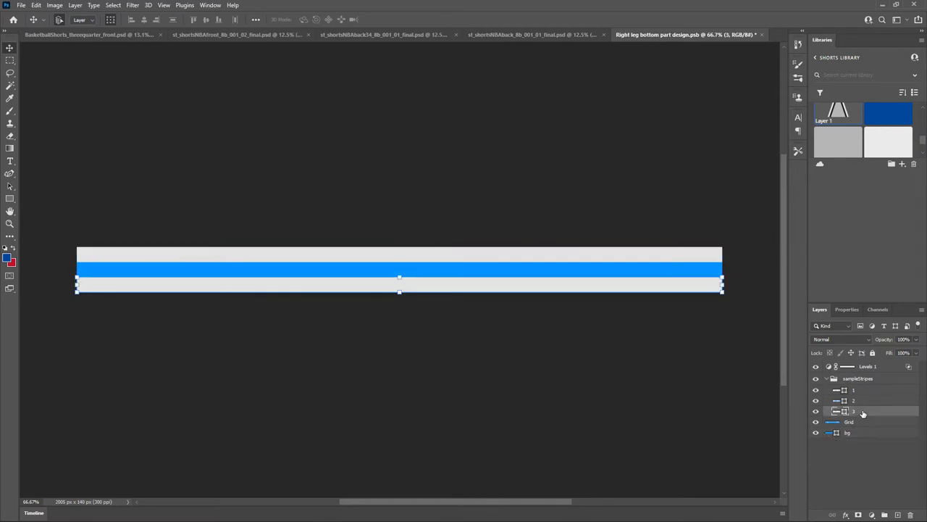
scroll(879, 131, "down", 2)
scroll(881, 126, "up", 3)
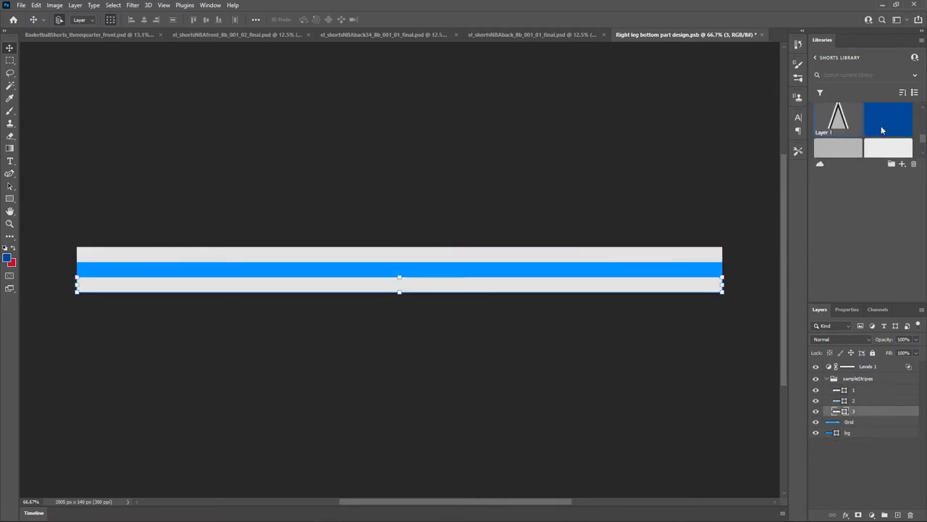
scroll(881, 129, "up", 2)
left_click(838, 117)
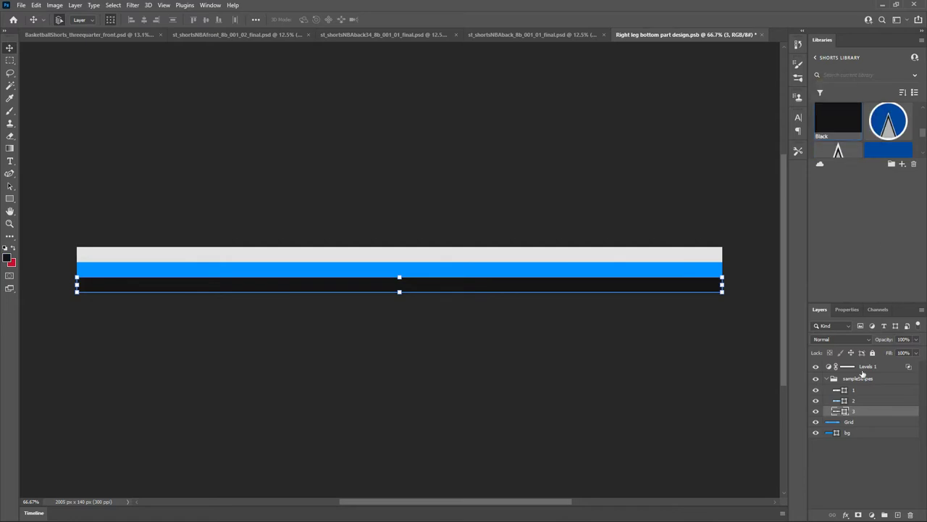
left_click(852, 392)
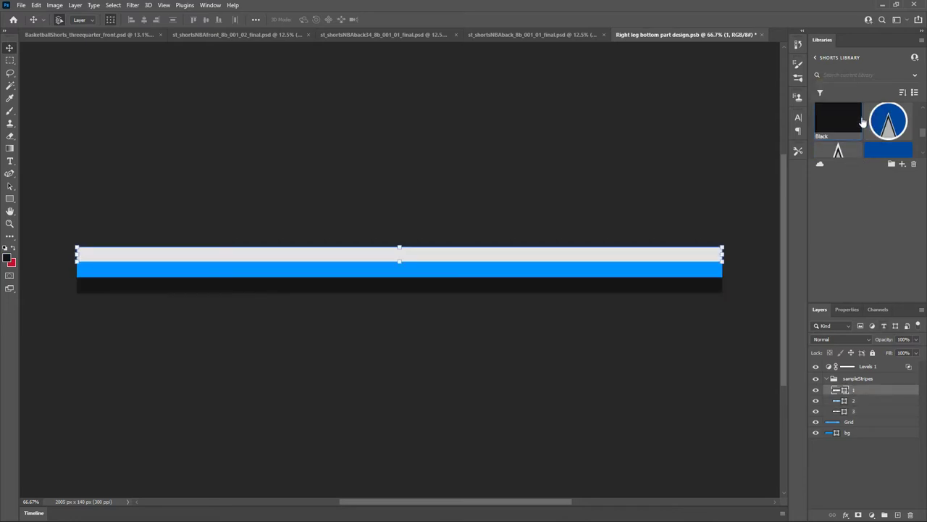
scroll(869, 120, "down", 3)
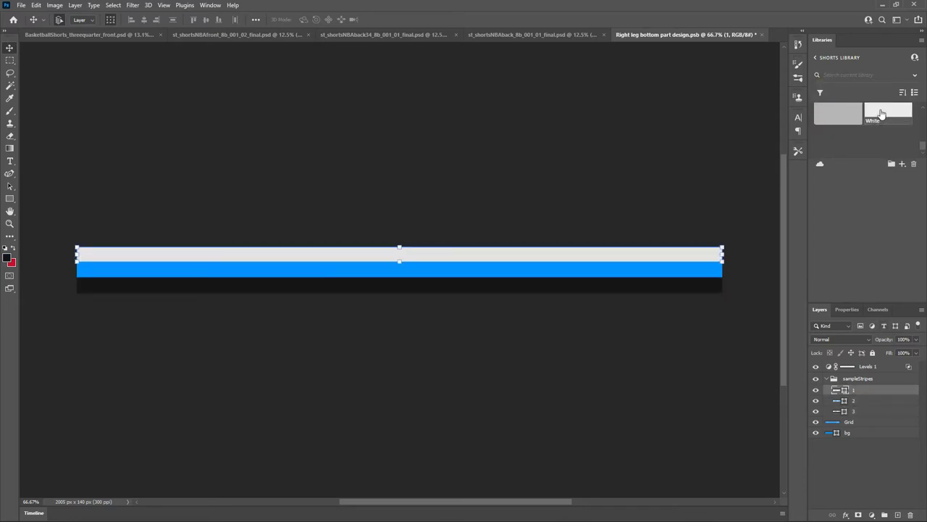
left_click(881, 114)
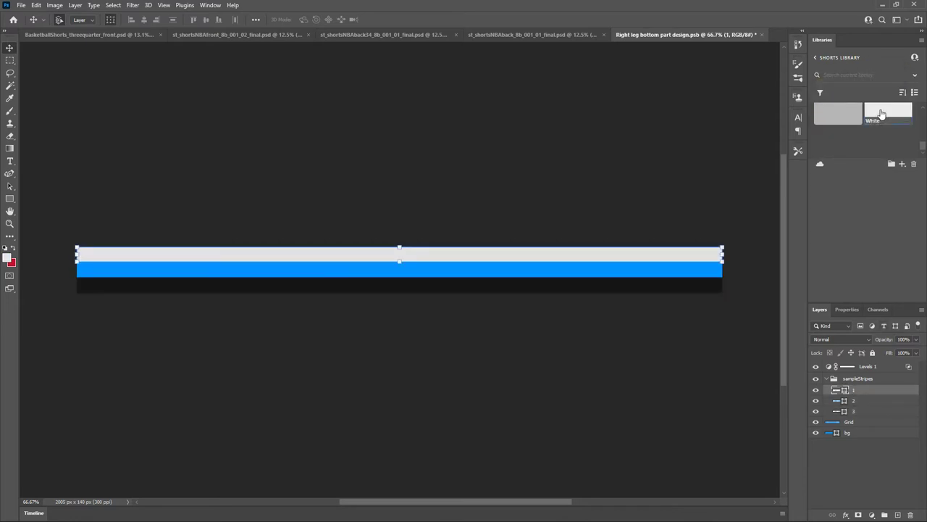
Preview the hem design without stripe 2, leaving that stripe visible.
left_click(816, 402)
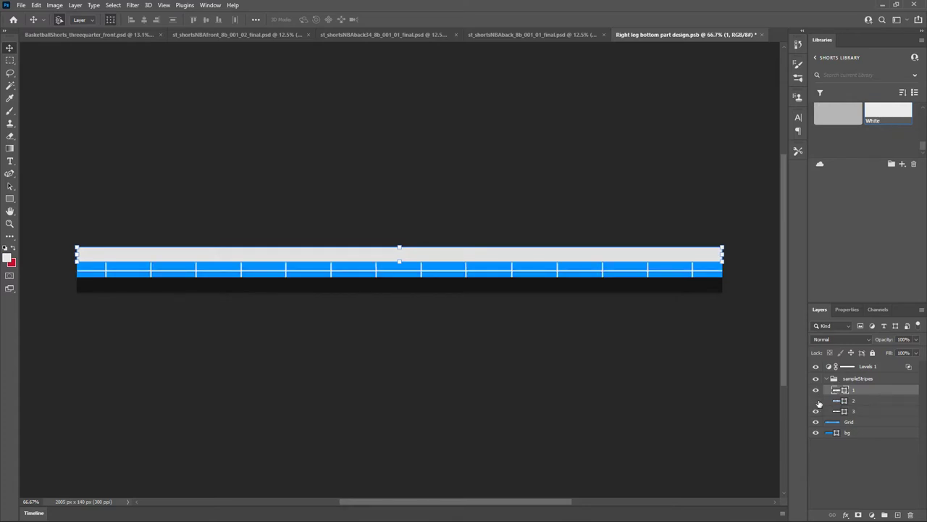
left_click(866, 404)
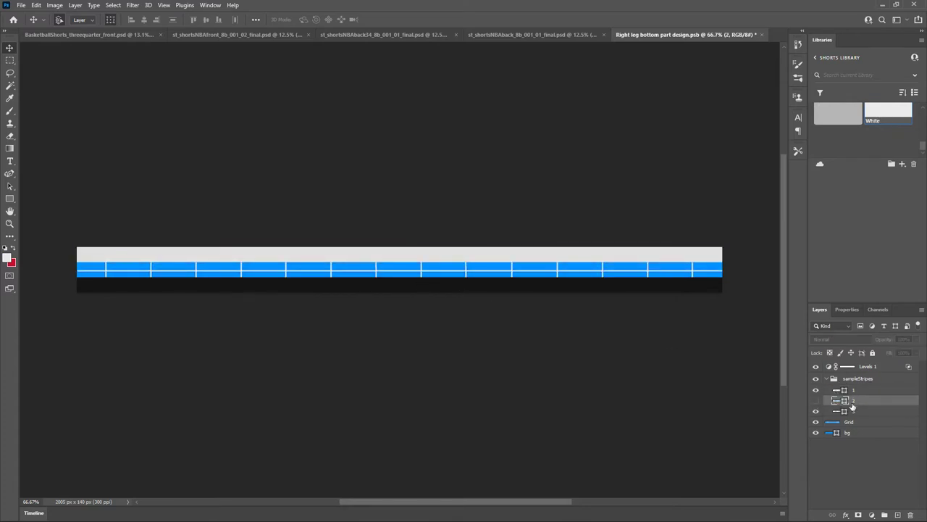
left_click(398, 255)
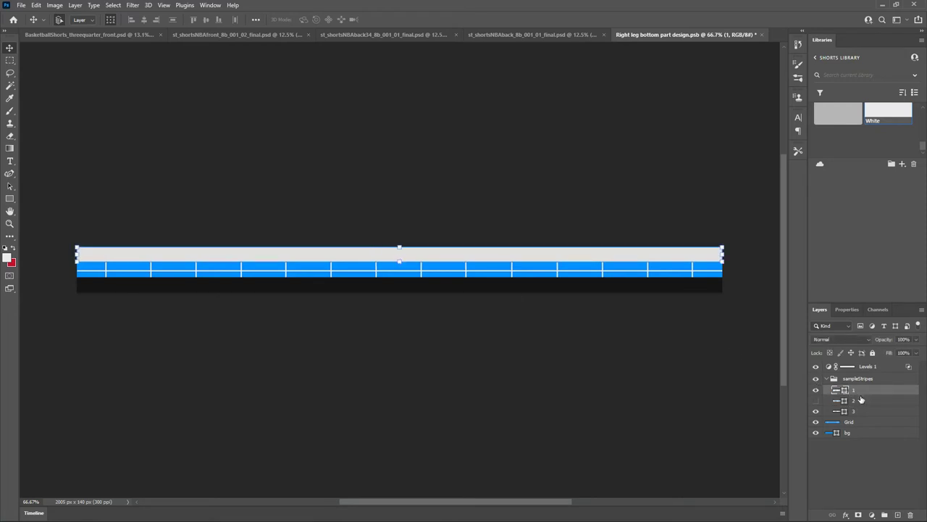
left_click(816, 400)
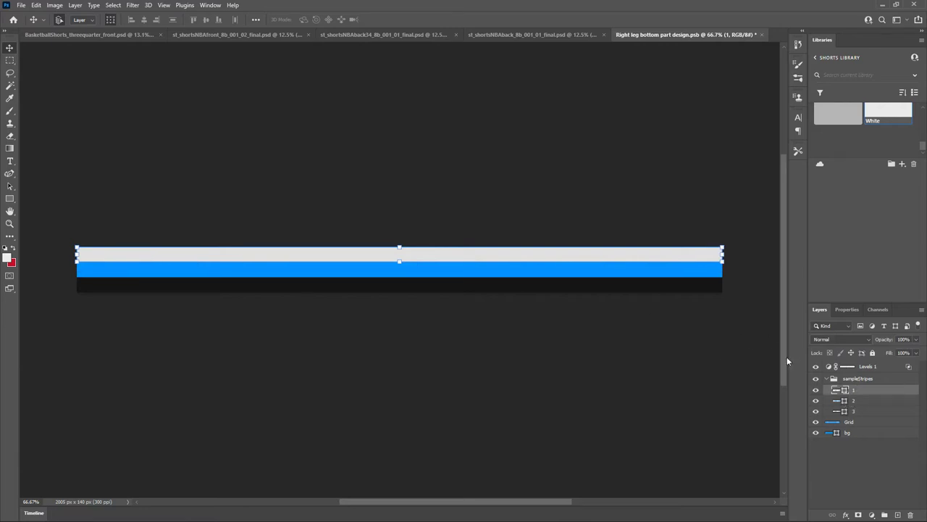
Duplicate stripes 1 and 3, place both copies above the sampleStripes group, and hide the group.
left_click(864, 411, "ctrl")
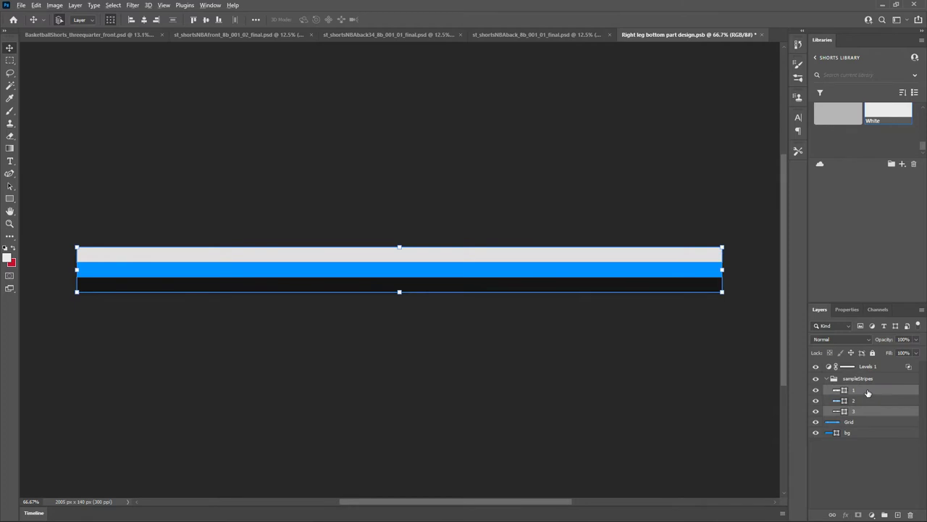
left_click(868, 392)
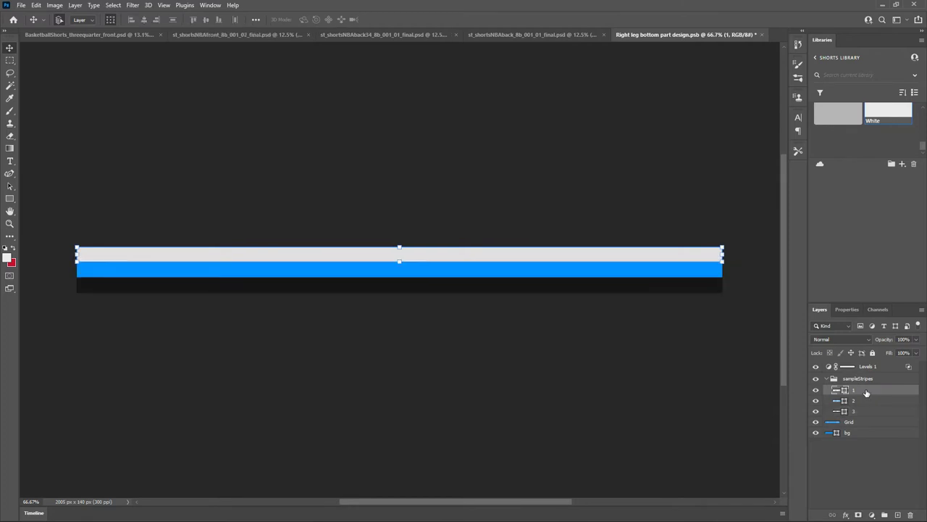
left_click(867, 392, "ctrl")
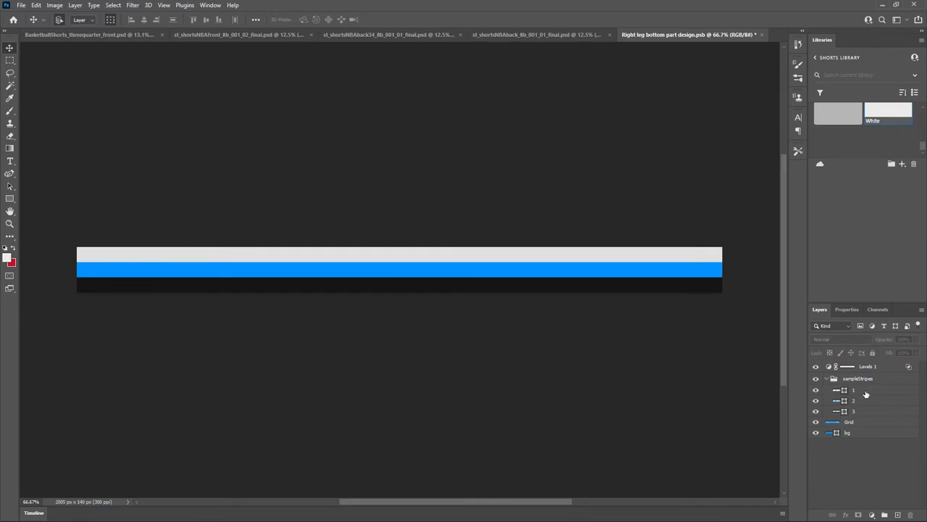
left_click(867, 392)
left_click(865, 412, "shift")
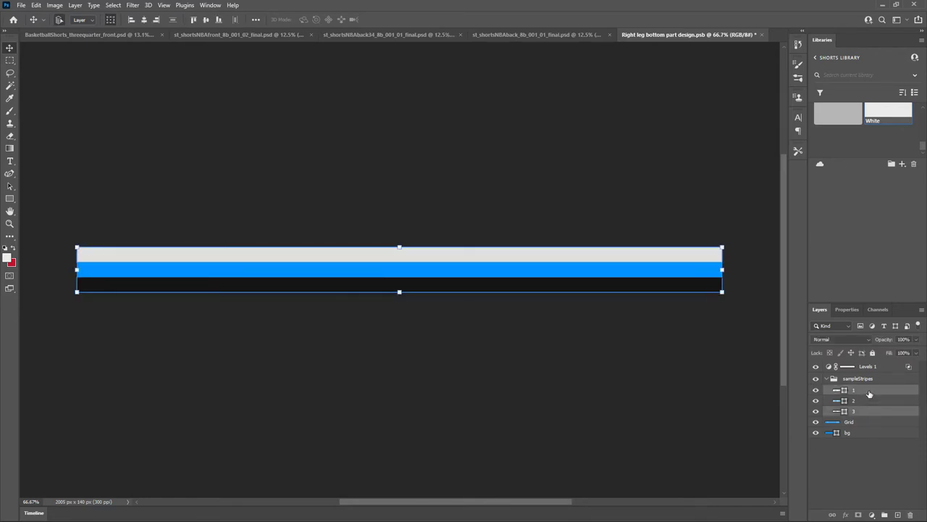
left_click_drag(866, 392, 867, 377)
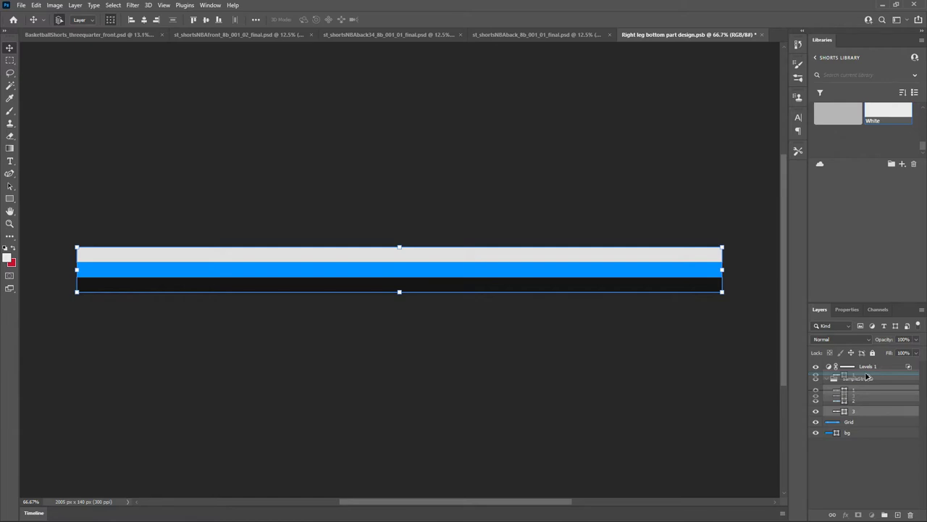
left_click_drag(867, 377, 867, 379)
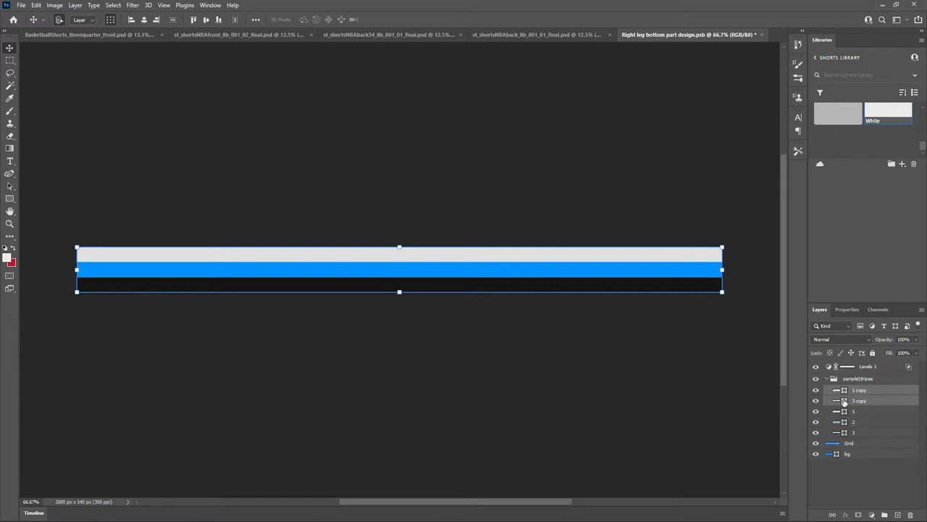
left_click_drag(865, 374, 865, 375)
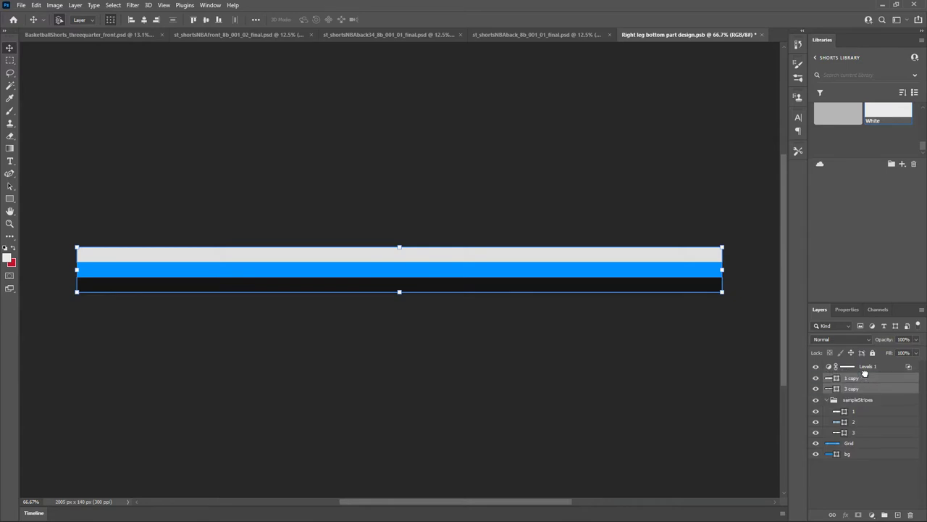
left_click(816, 400)
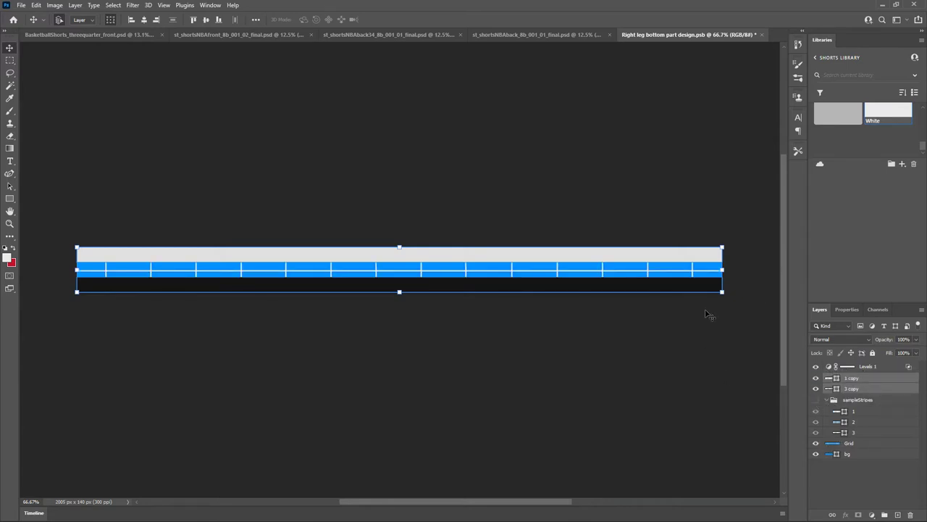
Stretch the white and black stripe copies to about 150% height each so they meet at the middle of the hem.
left_click(849, 378)
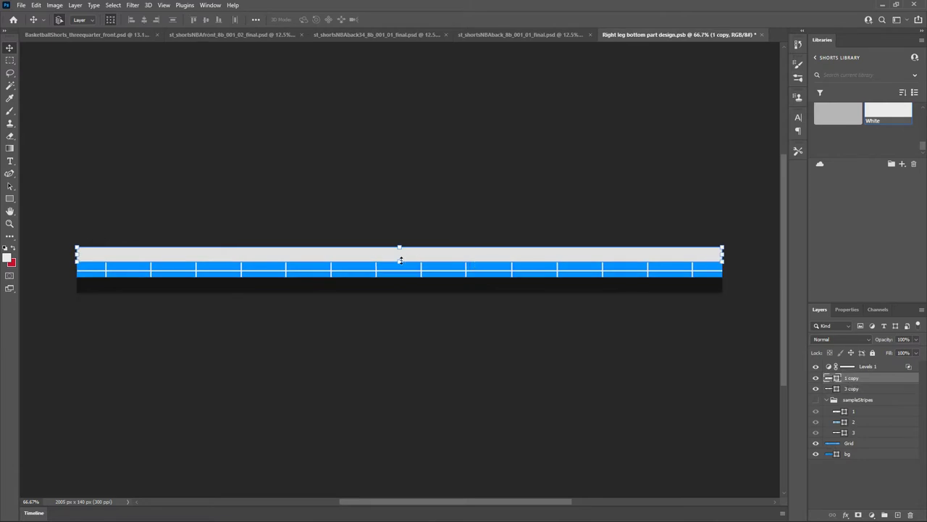
left_click_drag(400, 259, 401, 266)
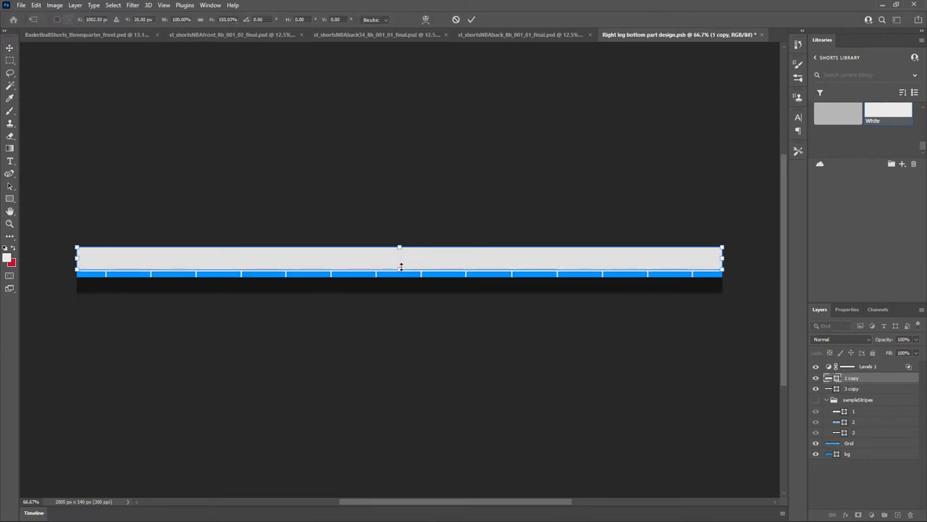
left_click(852, 390)
left_click_drag(399, 274, 399, 269)
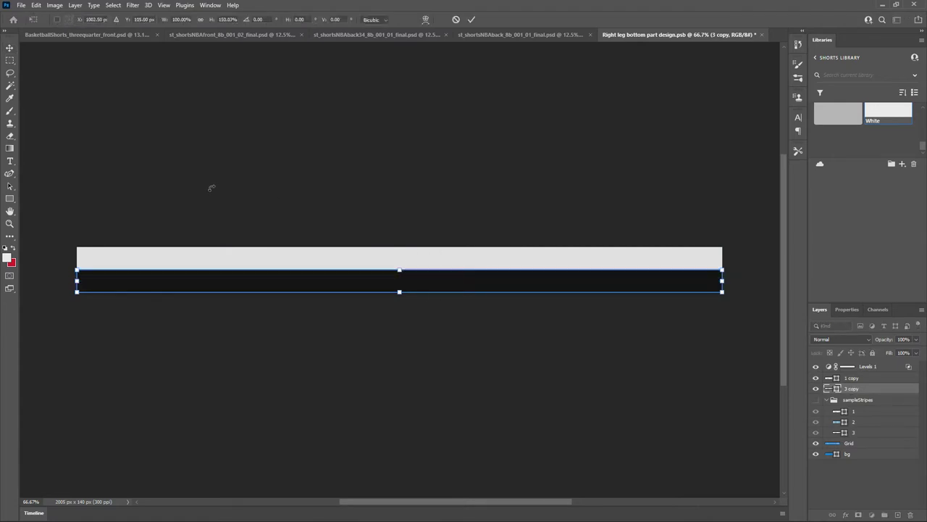
left_click(471, 20)
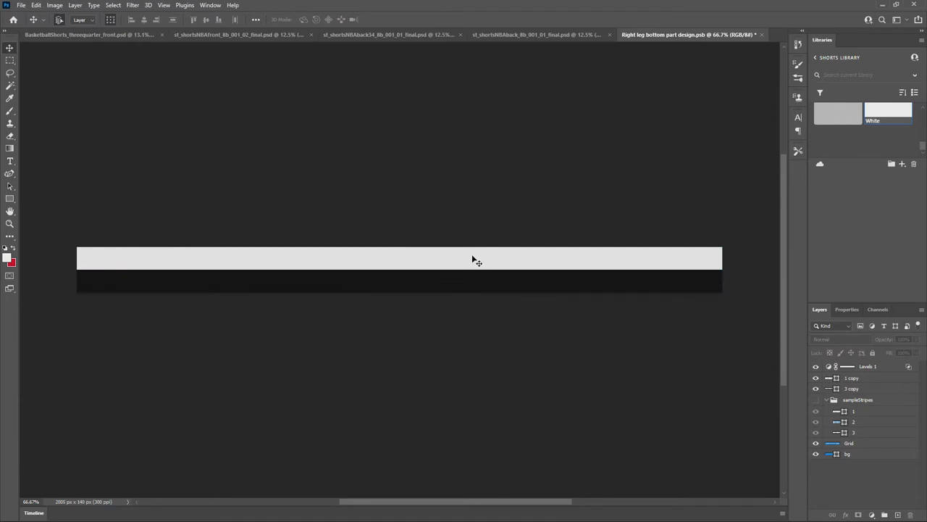
Save the right leg bottom part design and check the updated hem on the shorts mockup.
key("ctrl+s")
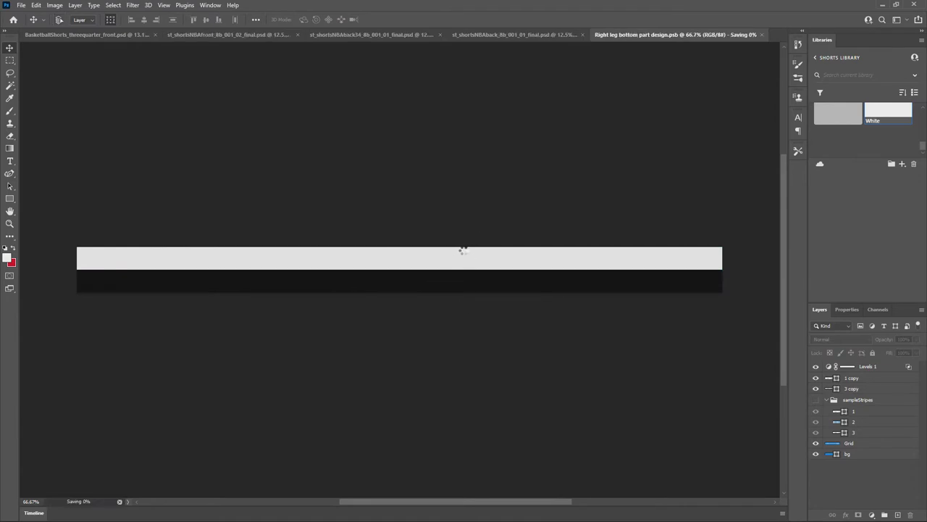
left_click(103, 35)
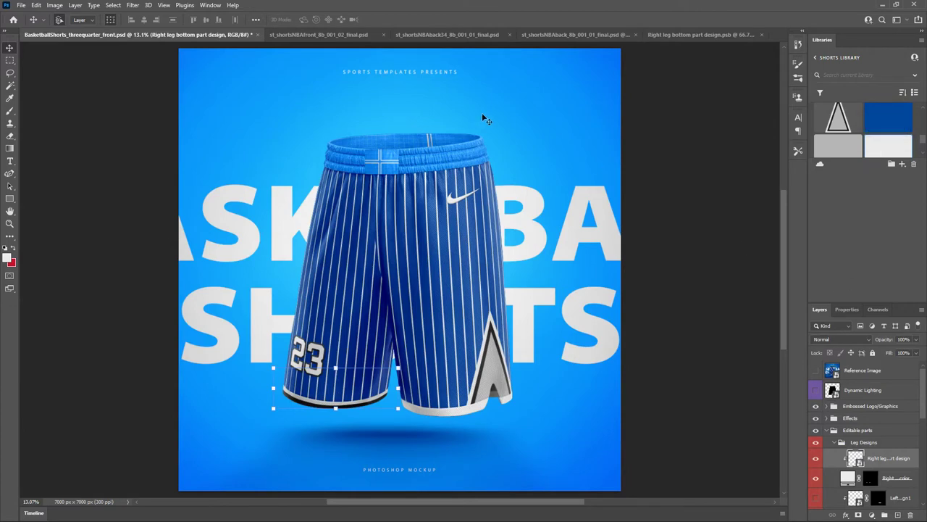
left_click(696, 34)
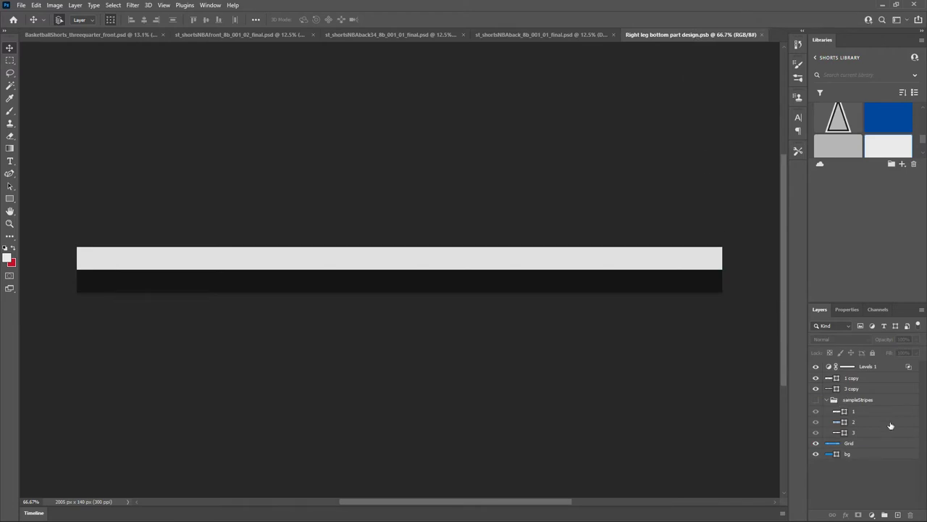
Review the fill colours of the 1 copy and 3 copy stripes, keeping e8e8e8 and 151515.
double_click(837, 378)
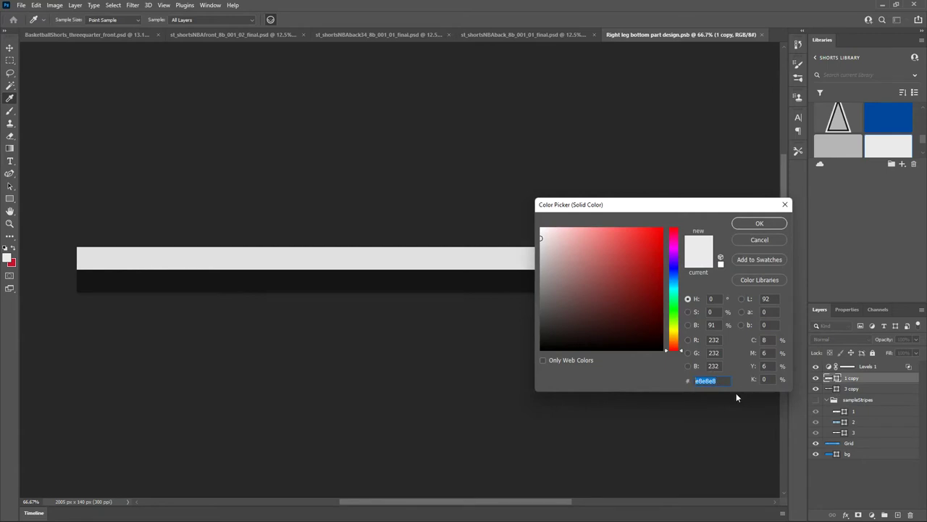
left_click(759, 223)
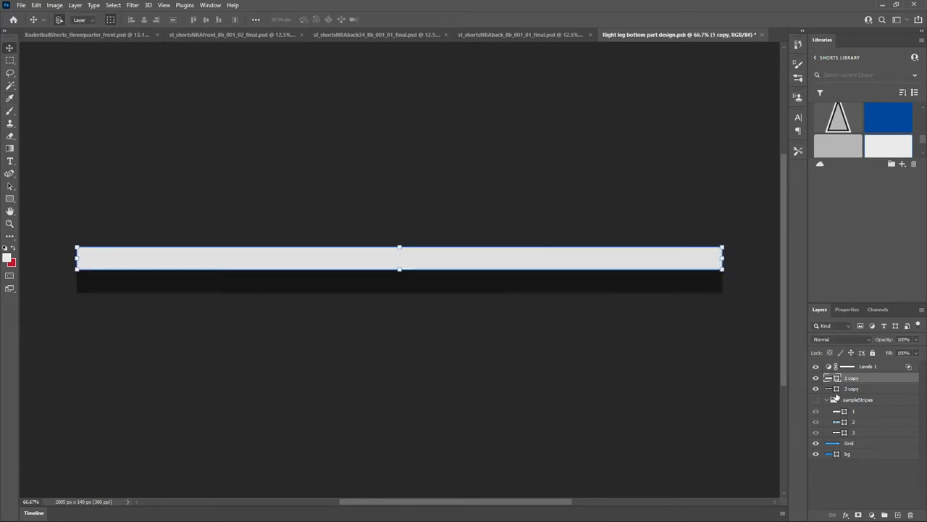
double_click(837, 389)
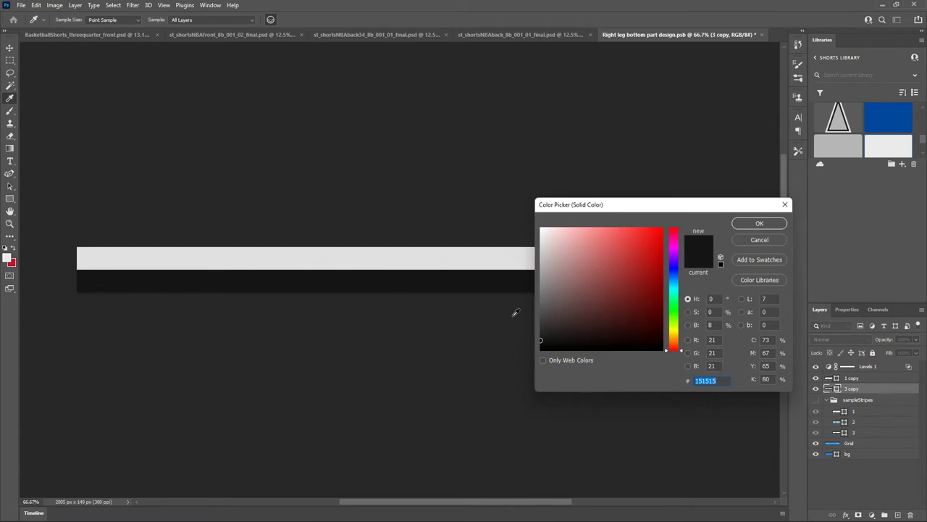
mouse_move(542, 323)
left_mouse_down()
mouse_move(540, 299)
mouse_move(540, 358)
mouse_move(541, 341)
left_mouse_up()
left_click(756, 224)
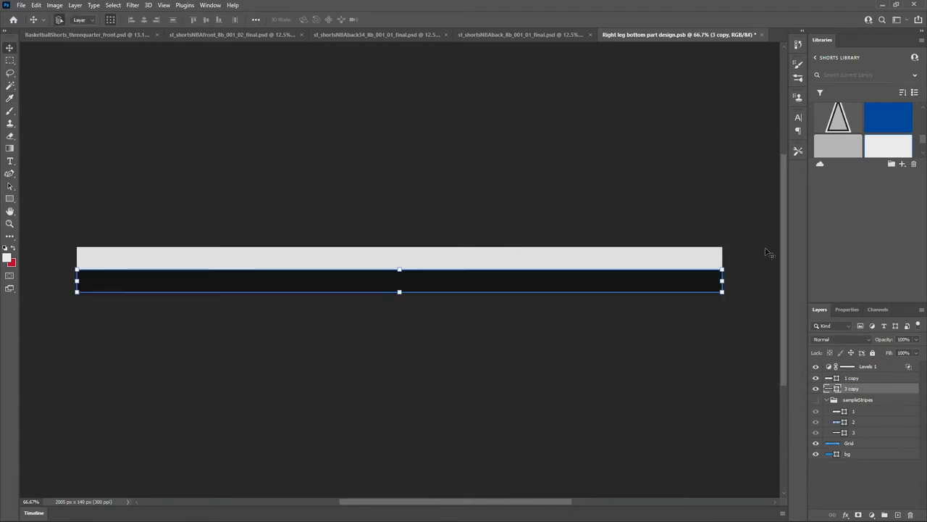
Save and close the right leg bottom part design, and examine the plain left leg hem on the mockup up close.
key("ctrl+s")
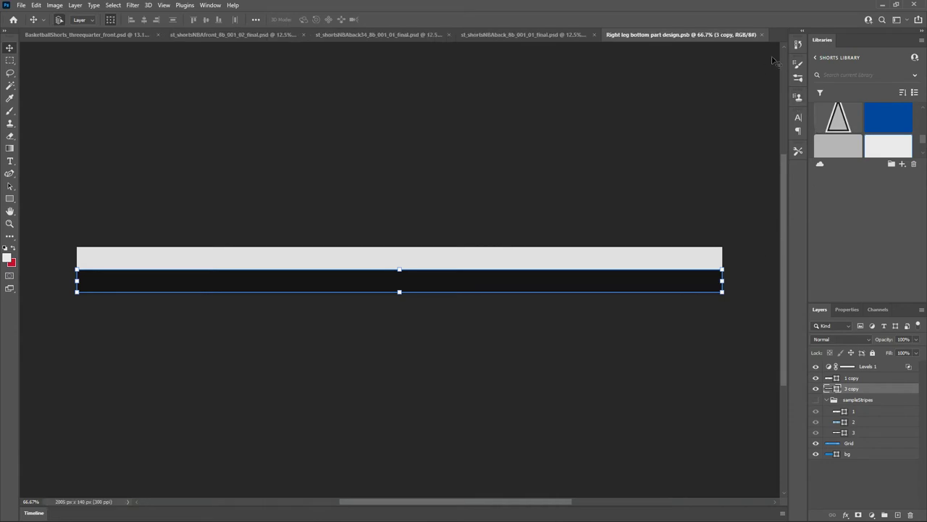
left_click(762, 34)
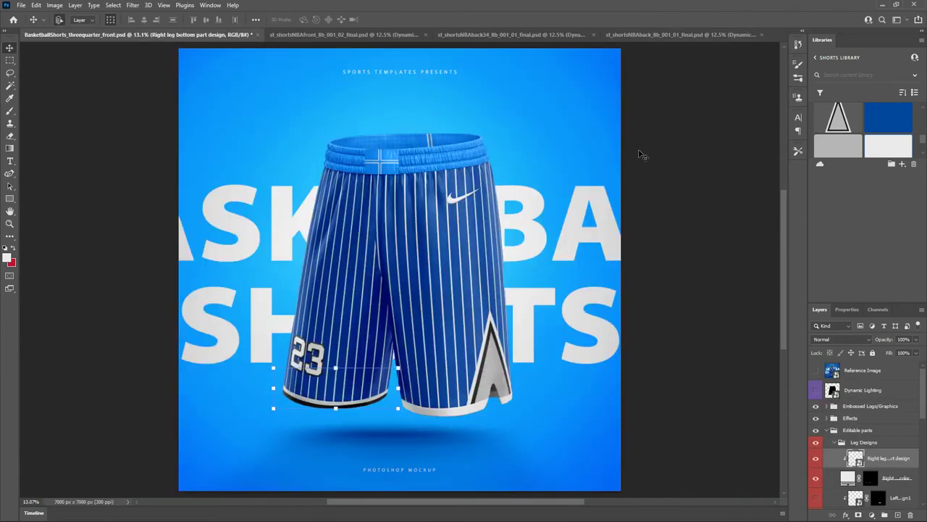
scroll(498, 290, "down", 4)
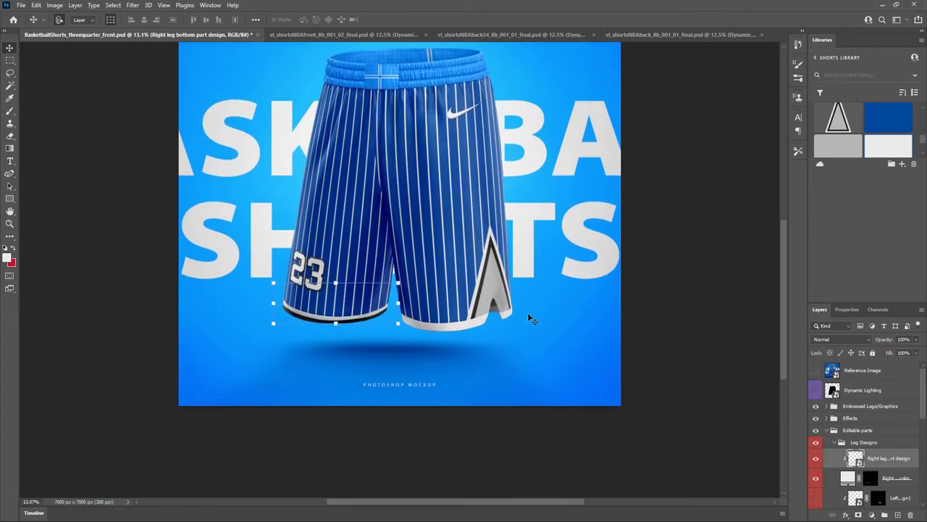
scroll(513, 322, "up", 3)
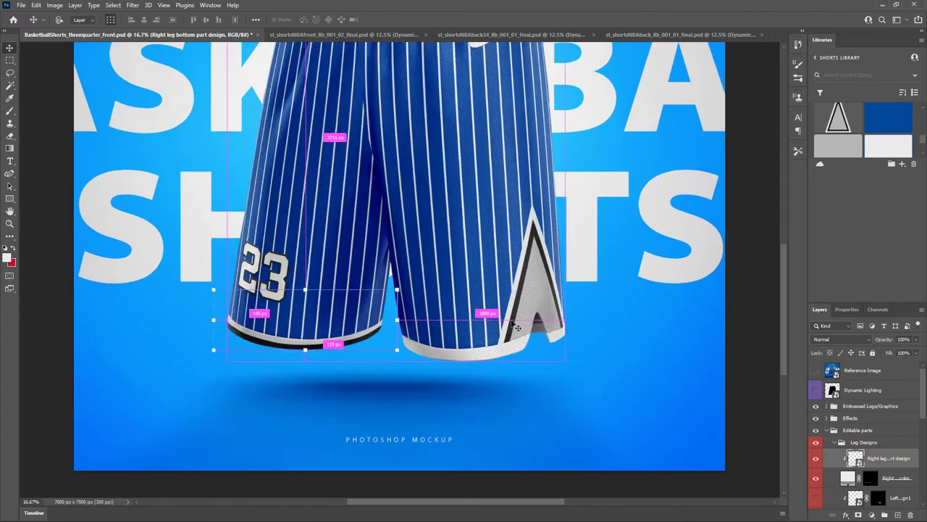
scroll(349, 315, "down", 5)
scroll(348, 315, "right", 5)
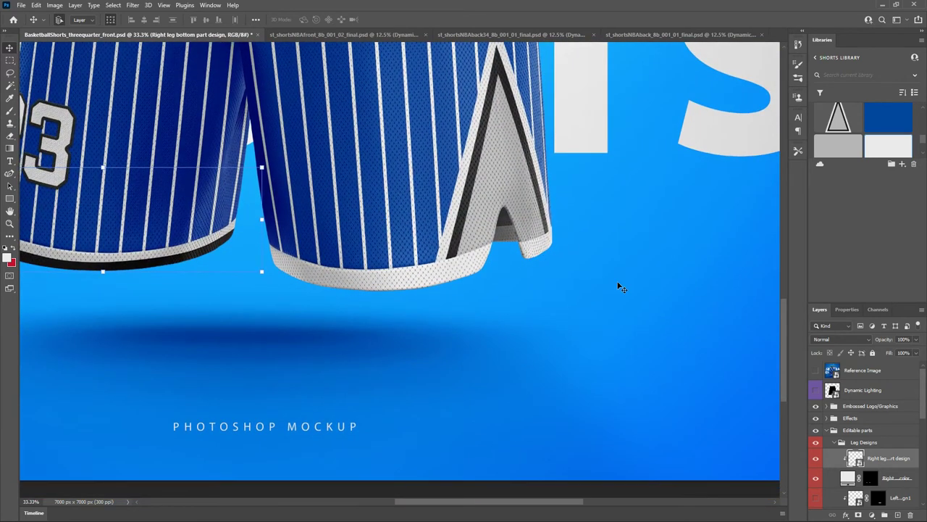
Show left leg bottom part design1, design2 and design3 to put the white-and-black stripes on the left leg hem.
scroll(896, 435, "down", 3)
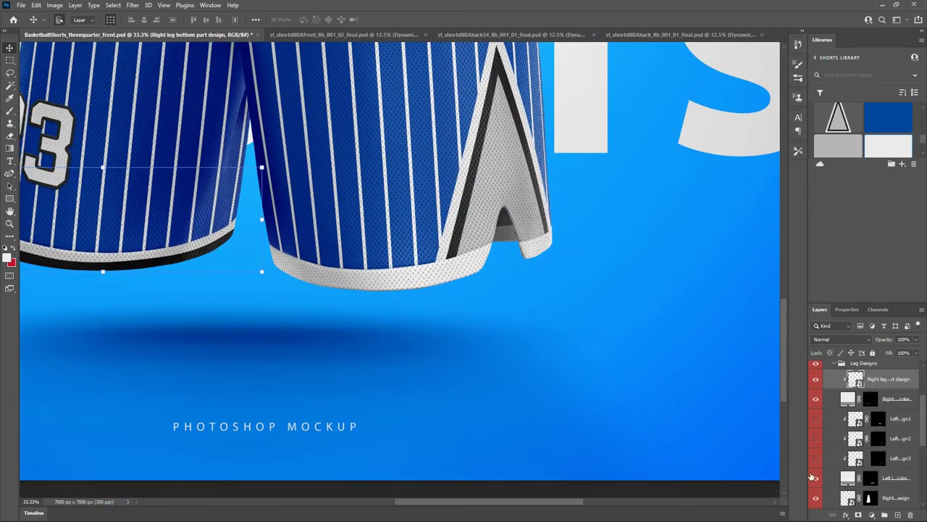
left_click_drag(817, 461, 817, 421)
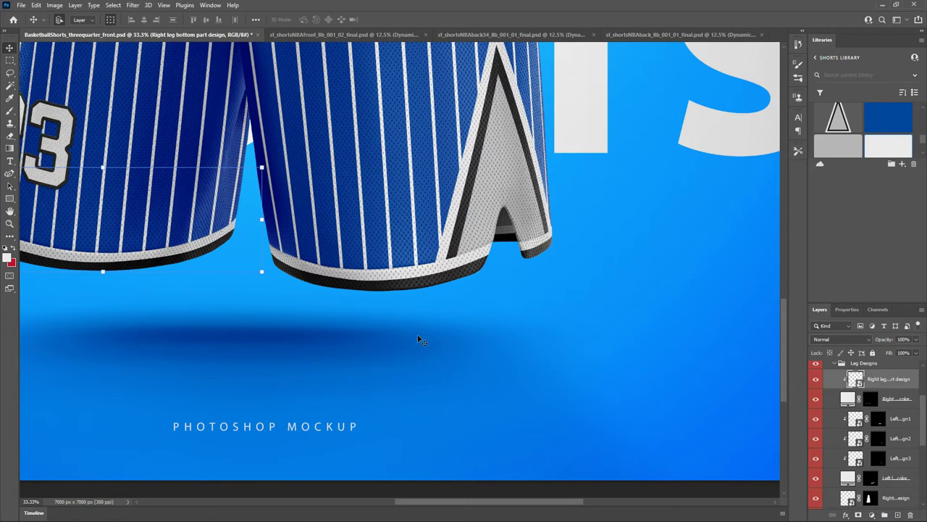
scroll(406, 319, "left", 5)
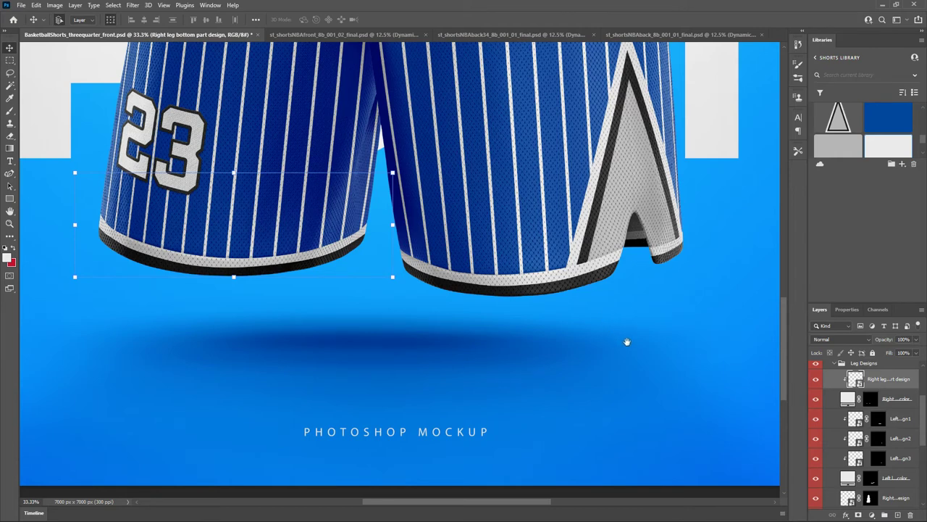
left_click_drag(627, 341, 450, 364)
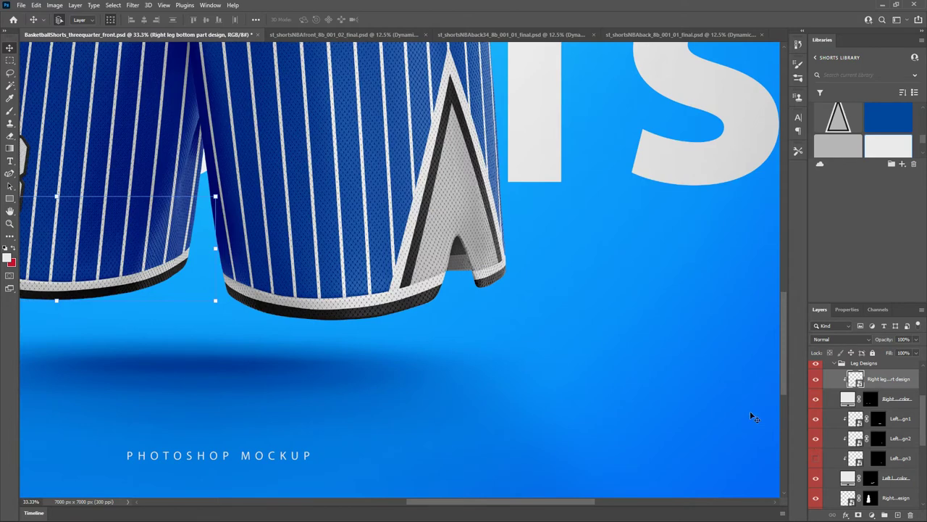
Fill the left leg bottom part color with the library's Black while design3 is hidden, and show design3 again.
left_click(898, 461)
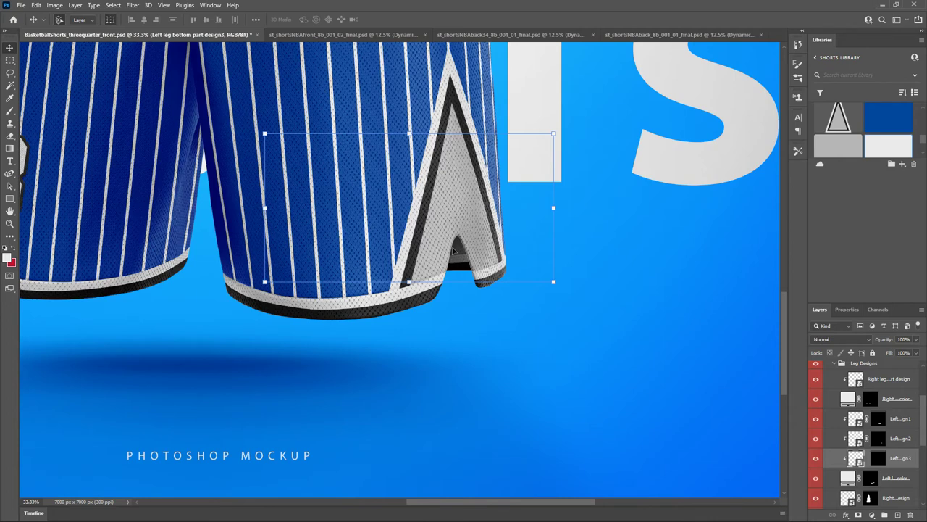
left_click(815, 459)
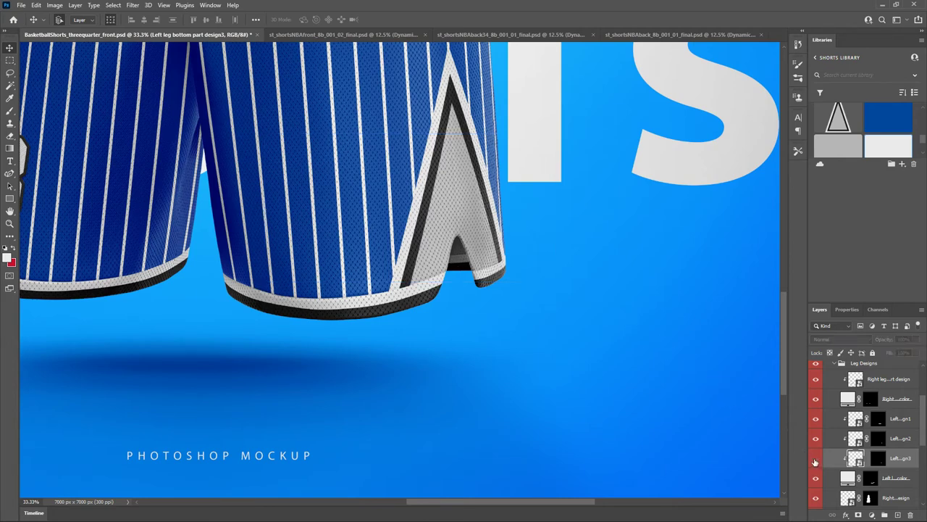
scroll(871, 438, "down", 1)
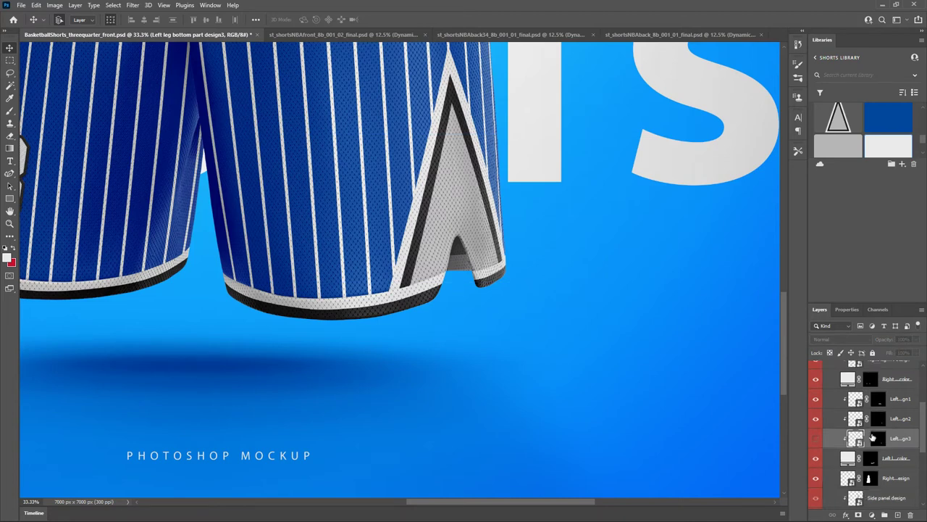
left_click(888, 458)
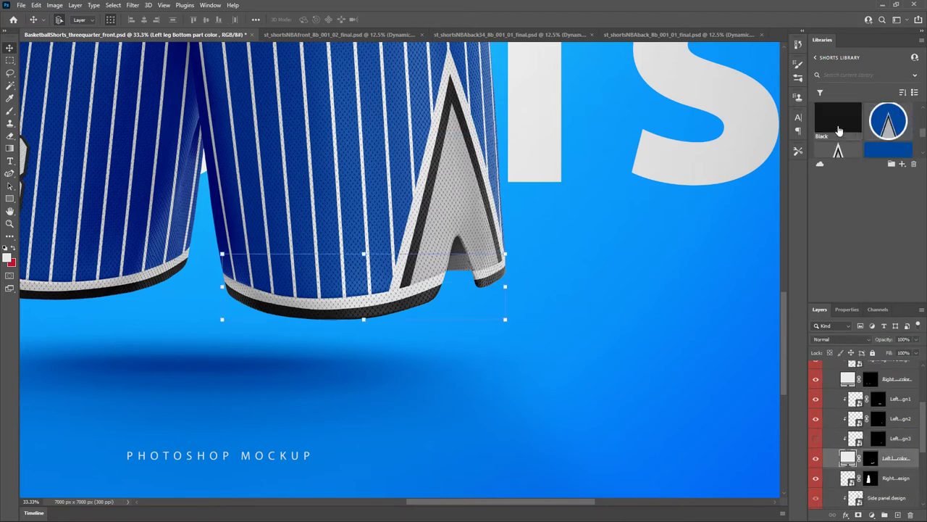
left_click(838, 127)
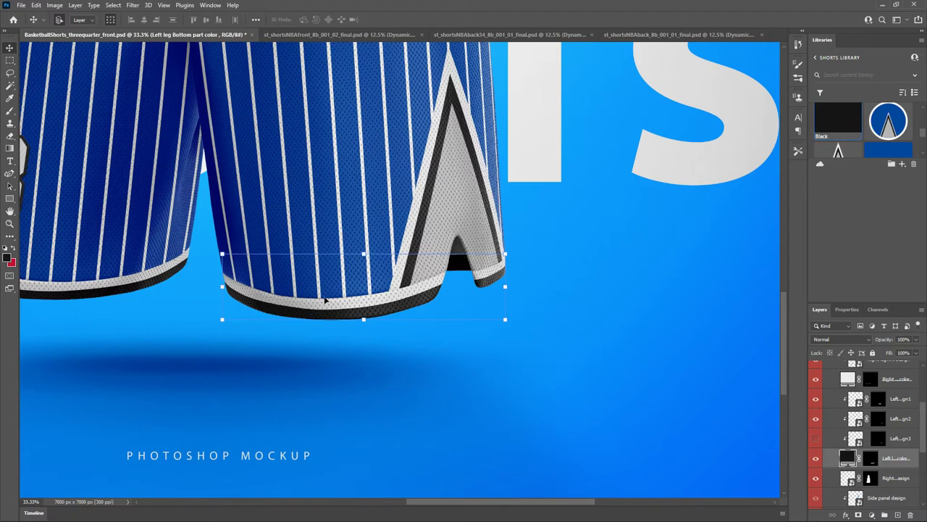
left_click(816, 438)
left_click(584, 337, "ctrl")
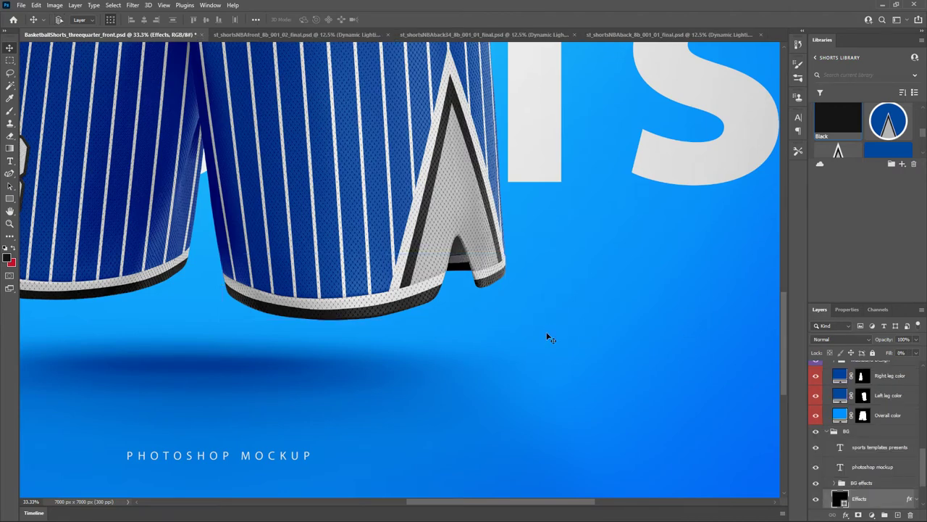
Examine the left leg's side triangle, slit and striped hem up close.
key("ctrl+plus")
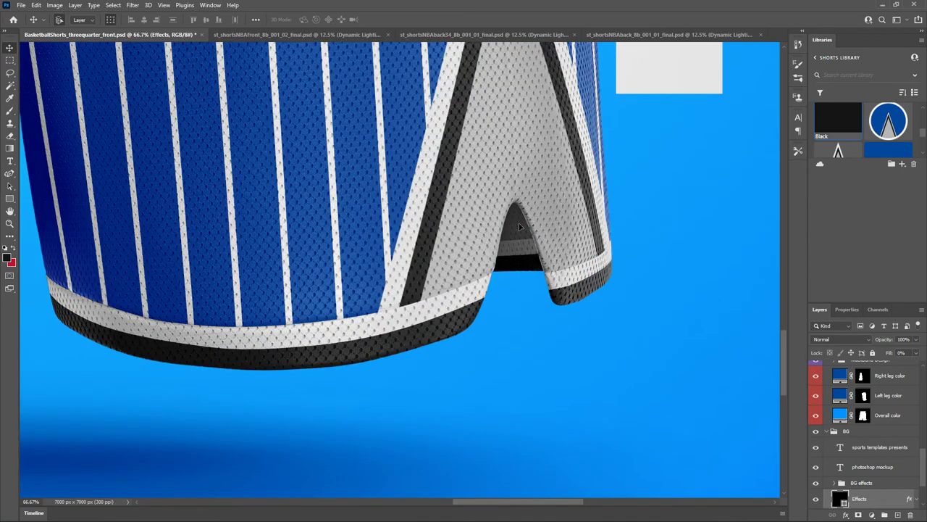
scroll(514, 239, "up", 3)
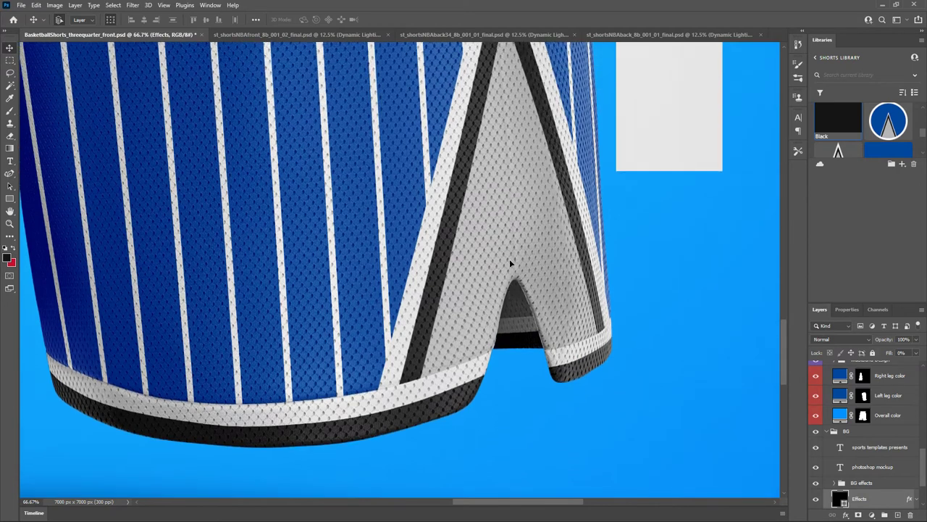
scroll(511, 263, "up", 5)
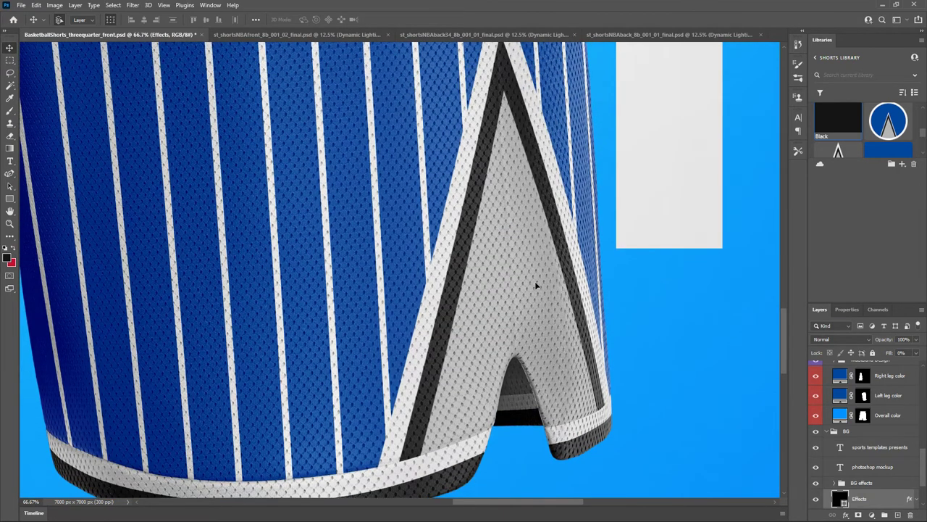
scroll(535, 282, "down", 5)
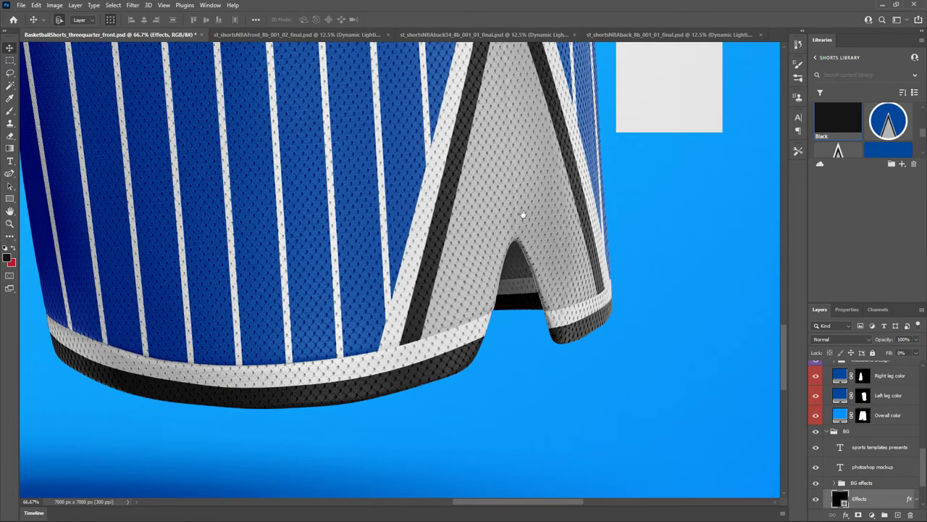
left_click_drag(521, 213, 478, 263)
scroll(478, 262, "right", 3)
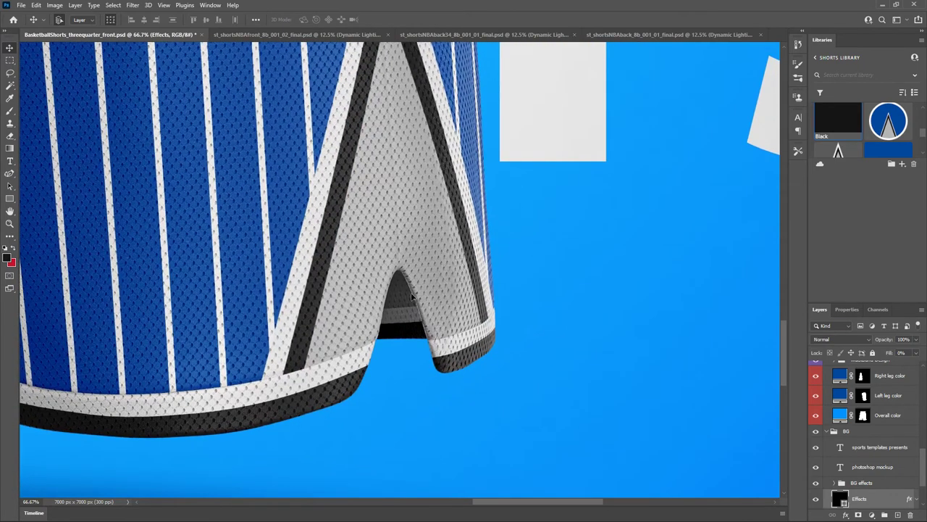
scroll(412, 297, "down", 3)
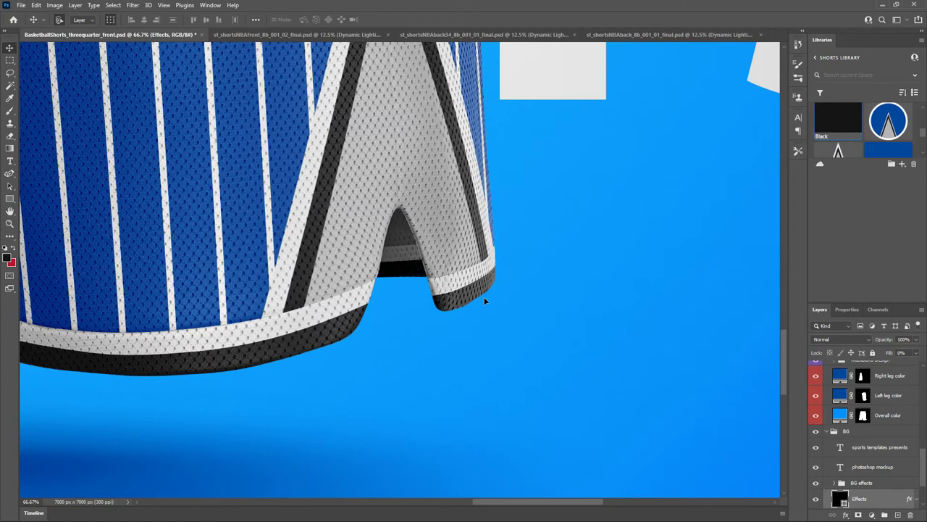
Hide and reshow the upper left leg design layer to check which area of the shorts it covers.
scroll(856, 439, "up", 2)
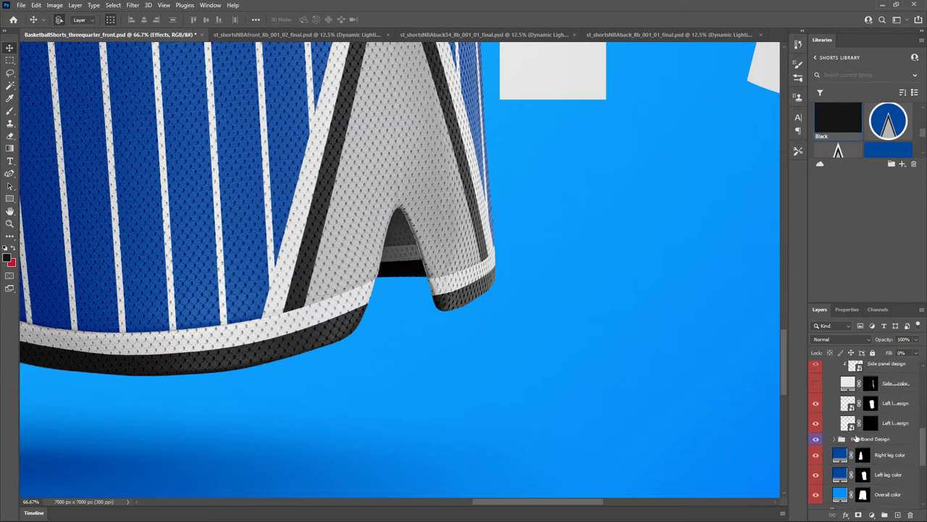
scroll(856, 438, "up", 1)
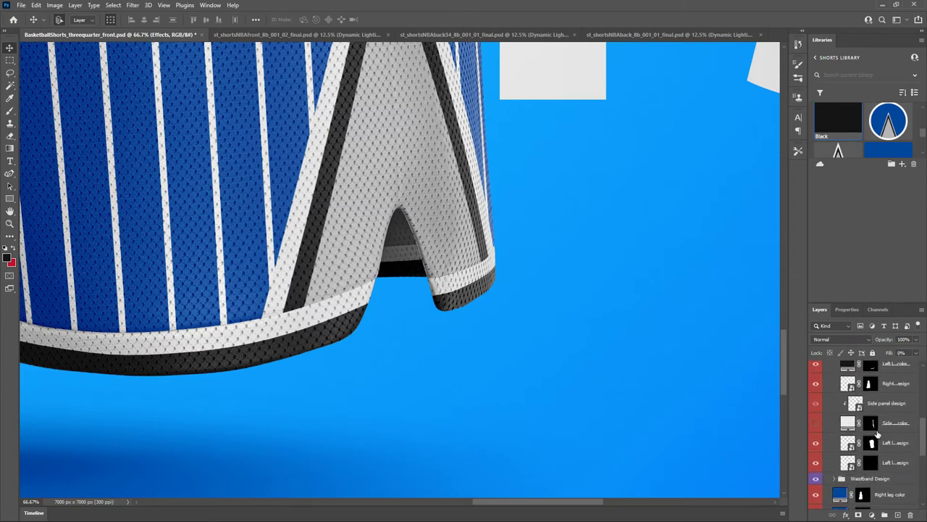
scroll(878, 433, "up", 1)
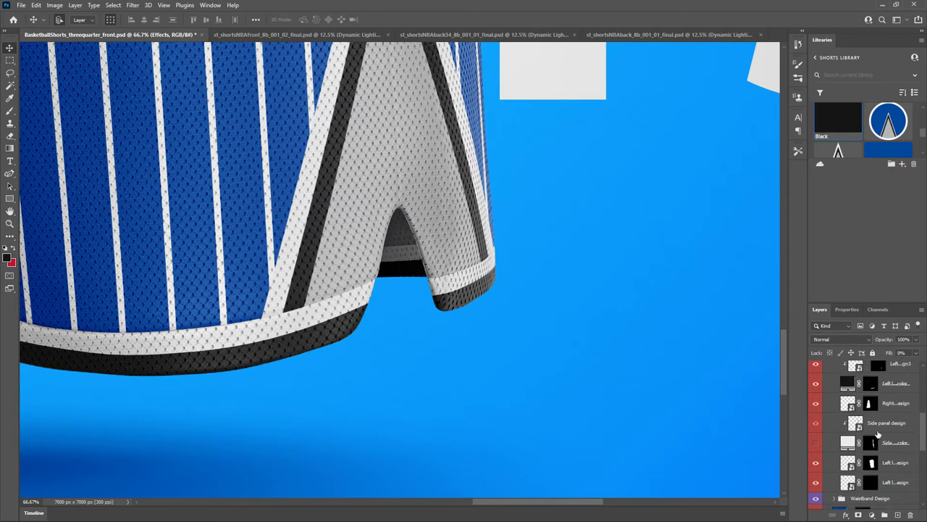
left_click(815, 464)
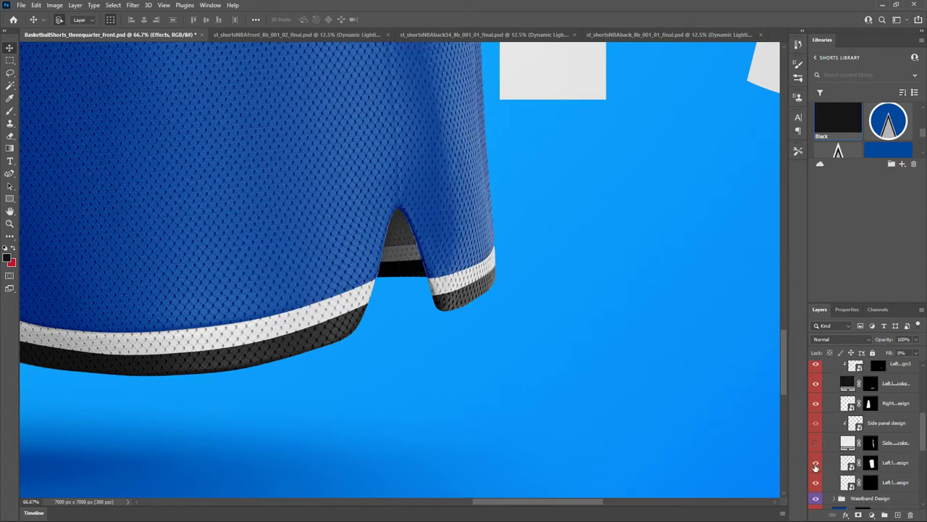
left_click(816, 464)
Compare the slit's interior with the lower left leg design layer on and off, and leave that layer hidden.
scroll(872, 449, "down", 1)
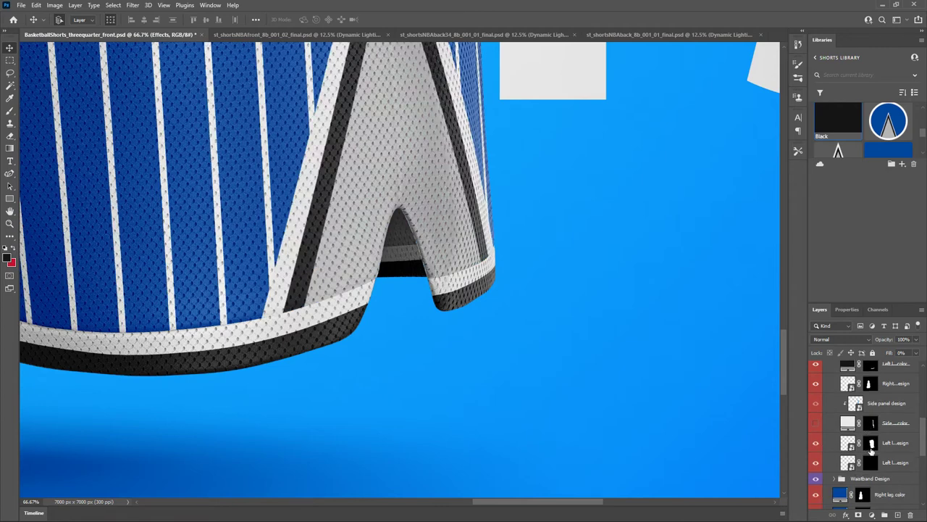
left_click(817, 464)
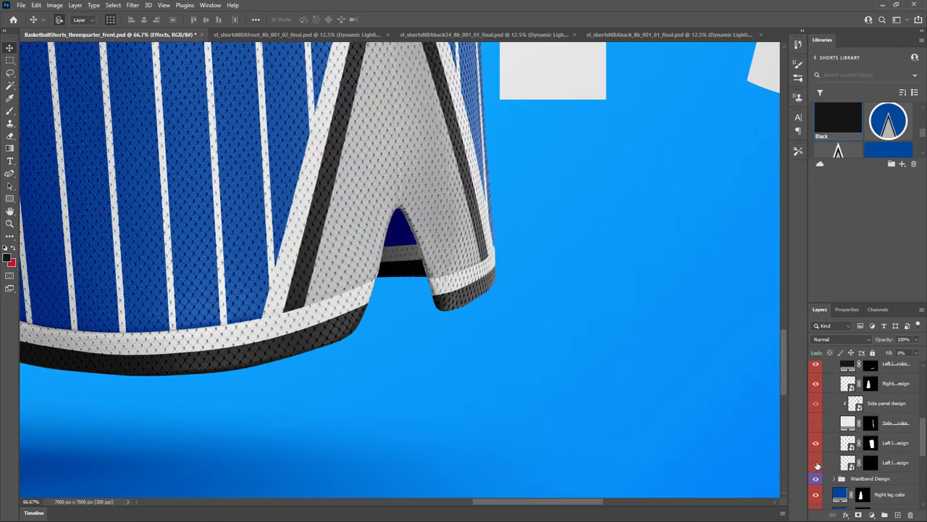
left_click(816, 464)
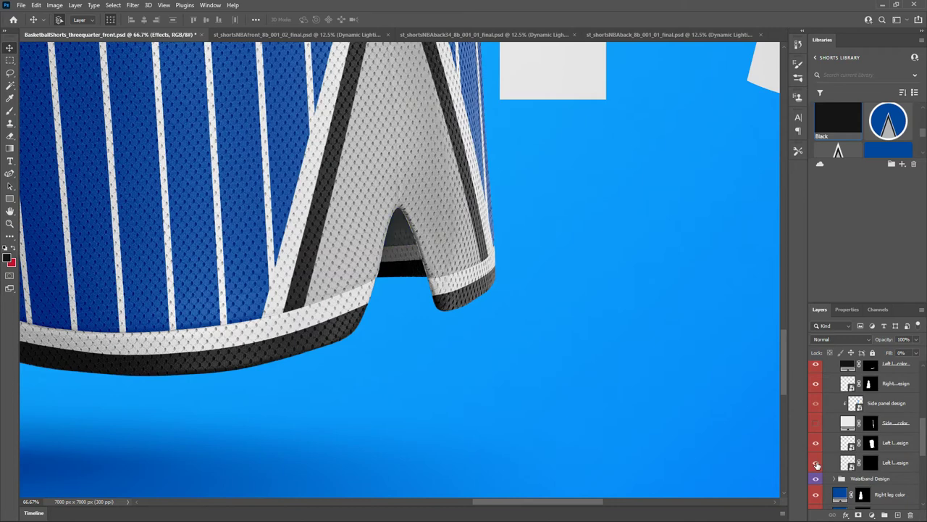
left_click(816, 464)
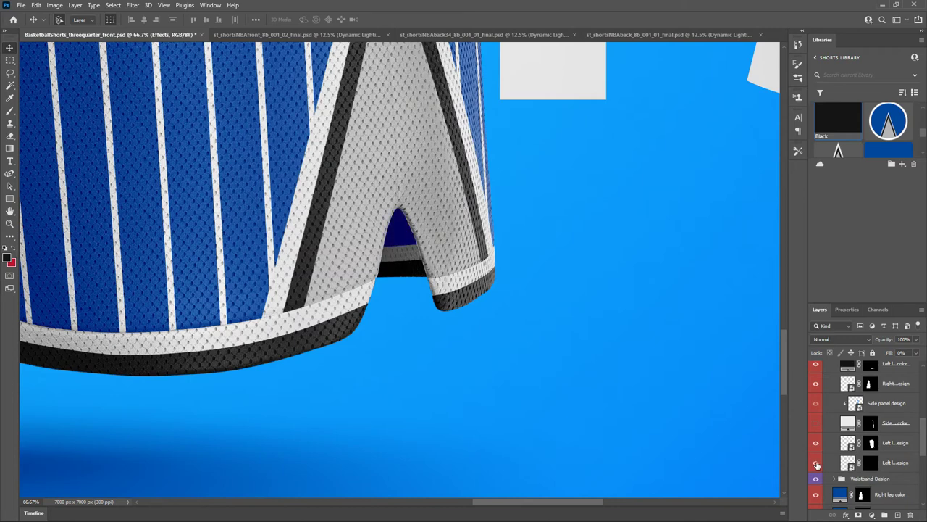
left_click(816, 464)
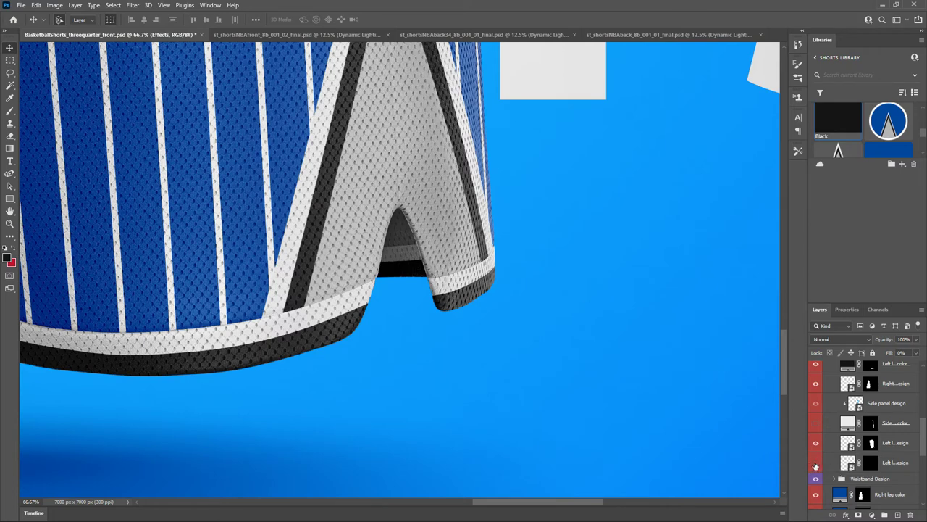
left_click(816, 464)
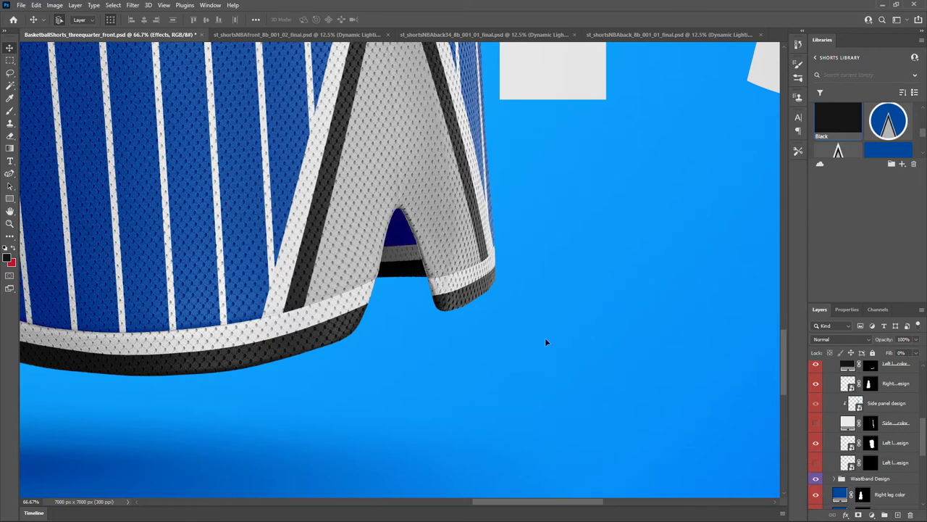
Inspect the side triangle and slit, briefly reshowing the lower left leg design layer to compare the inner fabric.
scroll(546, 342, "up", 3)
scroll(548, 345, "down", 2)
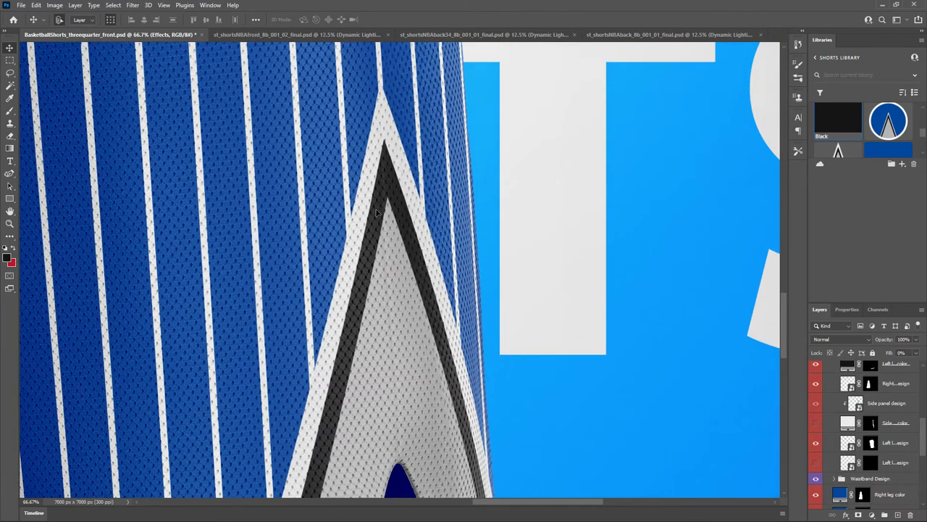
scroll(388, 214, "down", 5)
scroll(390, 215, "down", 3)
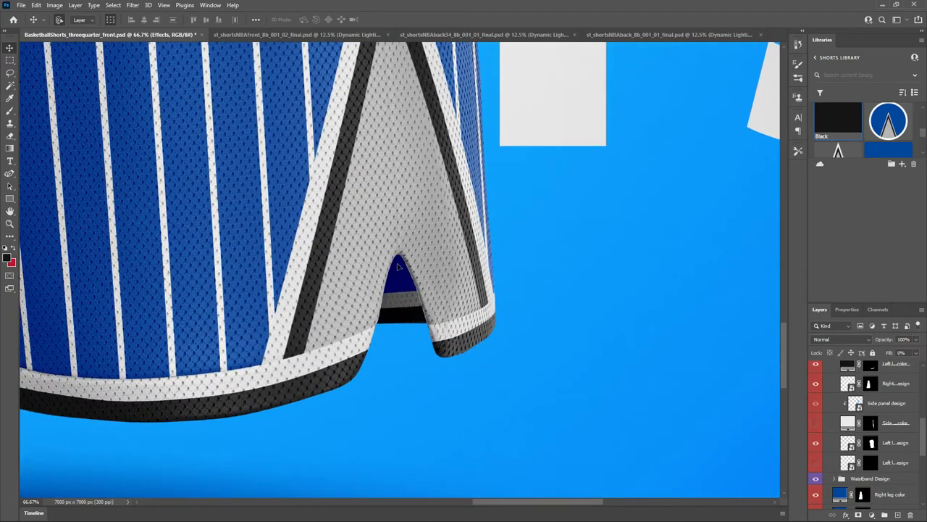
scroll(369, 174, "up", 5)
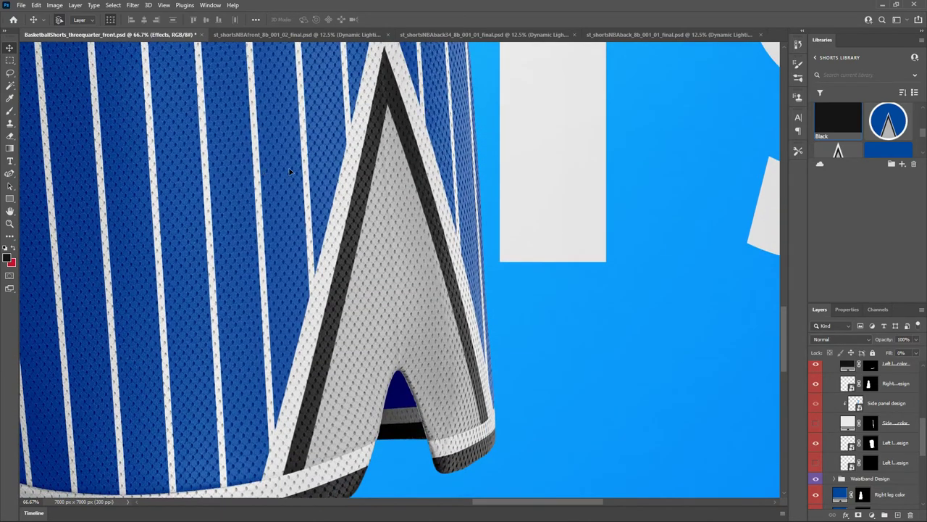
scroll(391, 381, "down", 4)
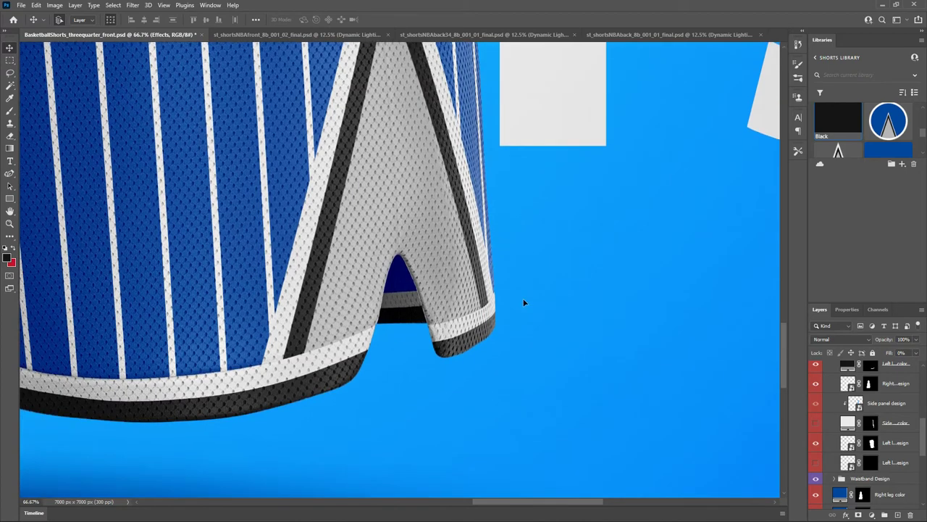
left_click(816, 462)
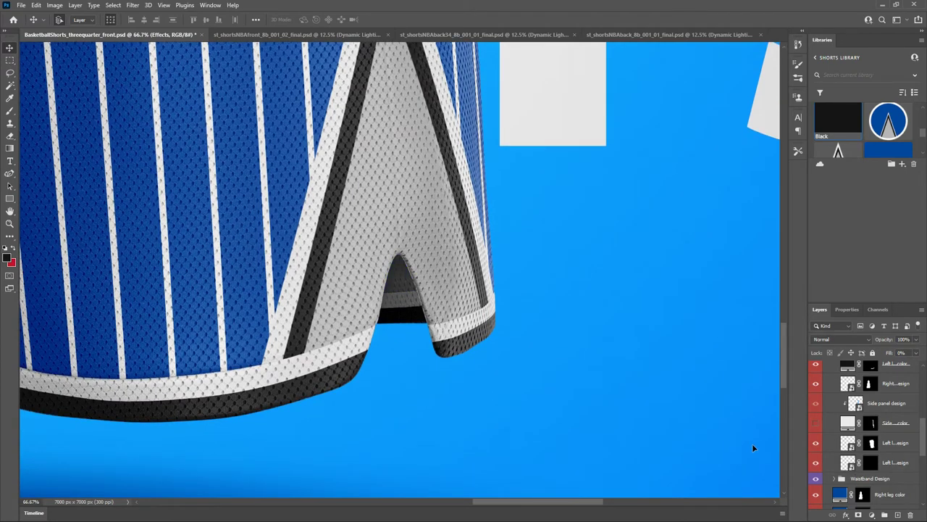
left_click(815, 462)
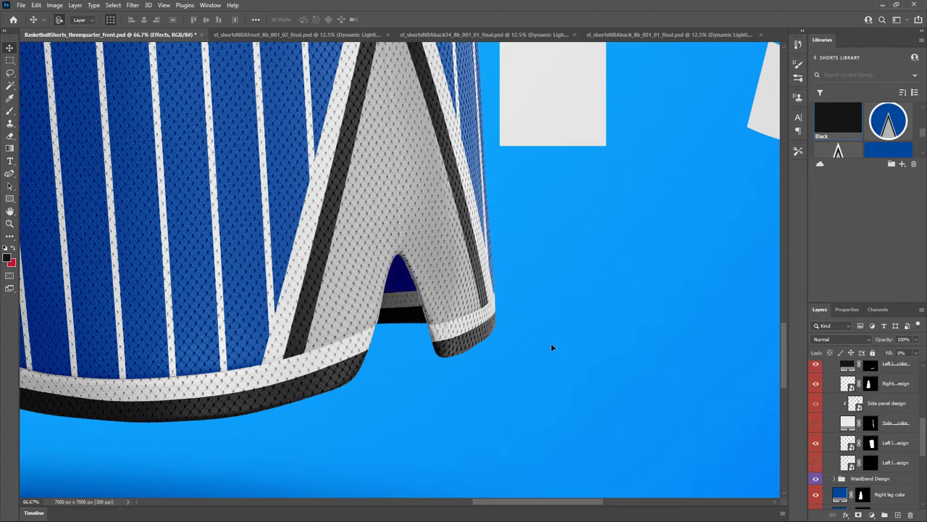
Examine the whole shorts mockup with both striped hems and the side triangle in place.
key("ctrl+0")
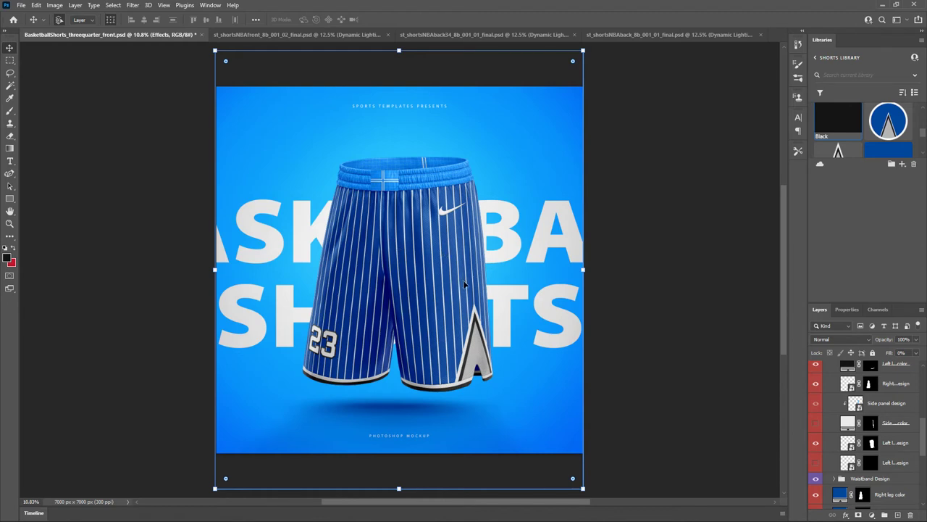
scroll(457, 274, "down", 3)
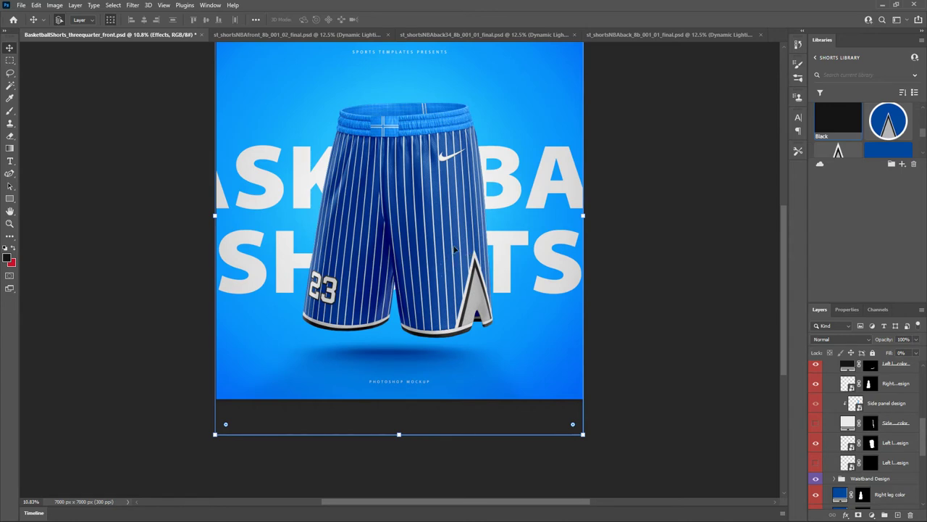
scroll(500, 275, "up", 3)
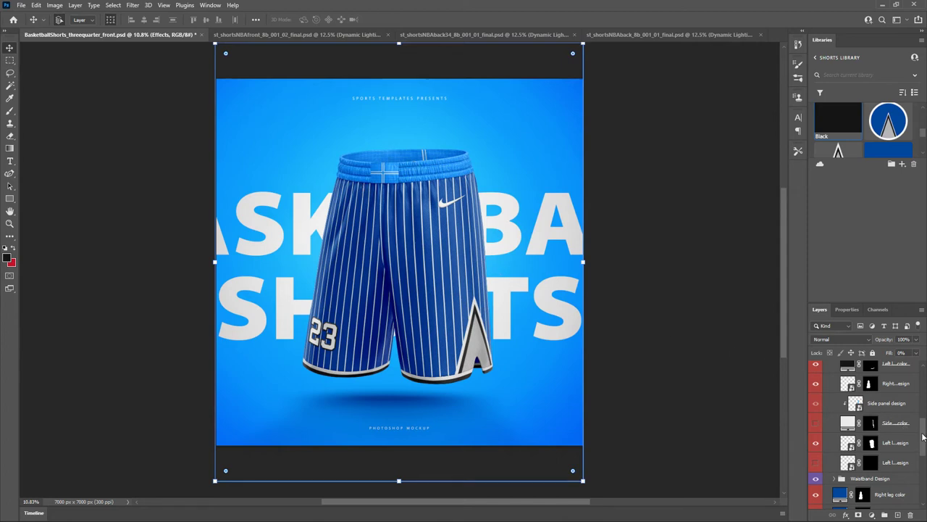
Compare the customised shorts with the Reference Image layer by briefly showing it, leaving that layer hidden.
left_click_drag(922, 435, 916, 376)
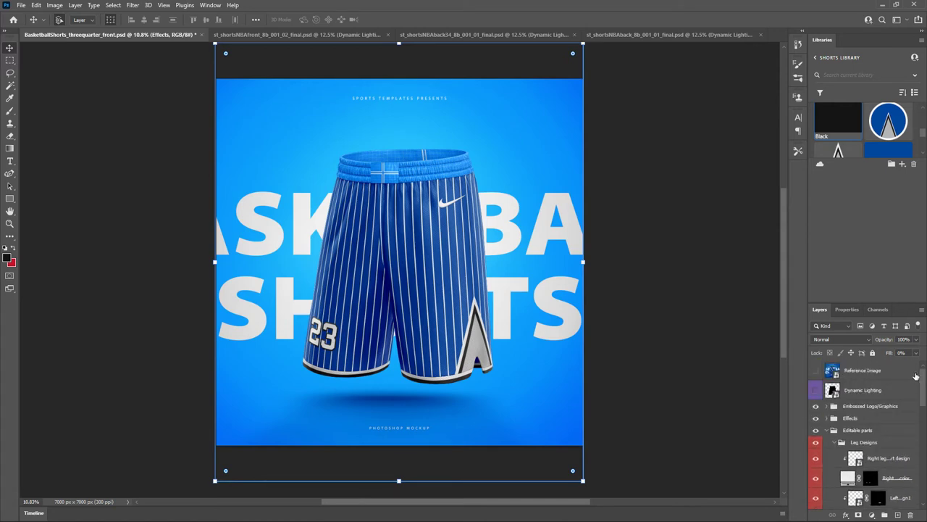
left_click(817, 371)
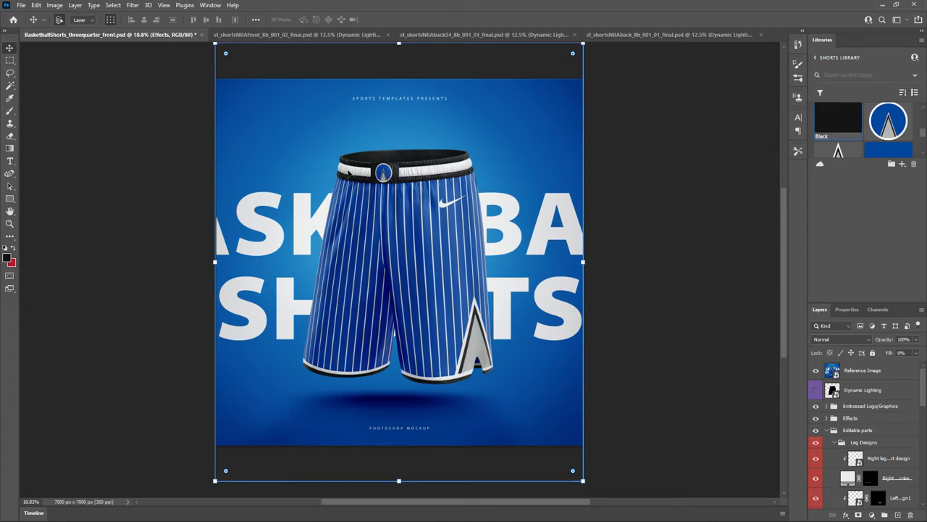
left_click(816, 370)
scroll(879, 421, "down", 1)
scroll(878, 421, "down", 2)
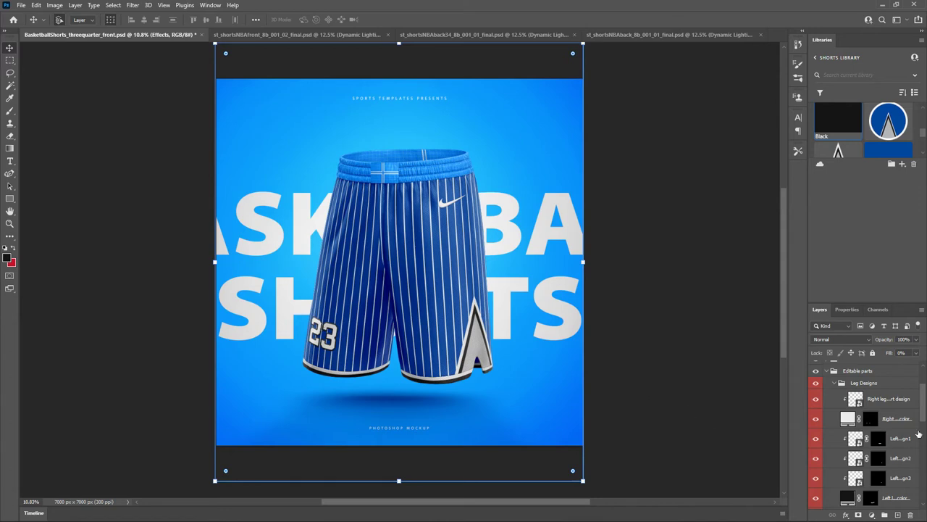
scroll(919, 407, "up", 3)
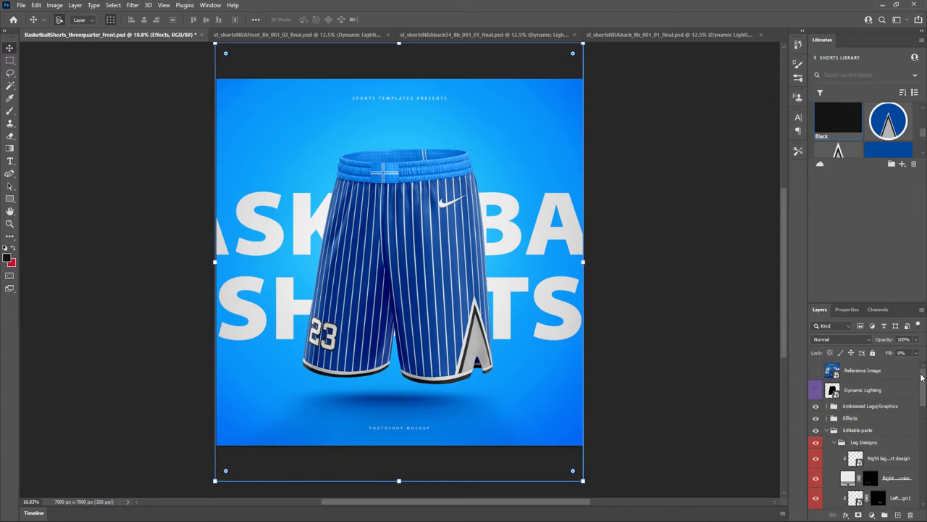
left_click(816, 372)
left_click(812, 374)
Examine the pinstripe mesh fabric, the Nike swoosh and the number 23 on the leg at 66.67% magnification.
key("ctrl+plus")
key("ctrl+plus")
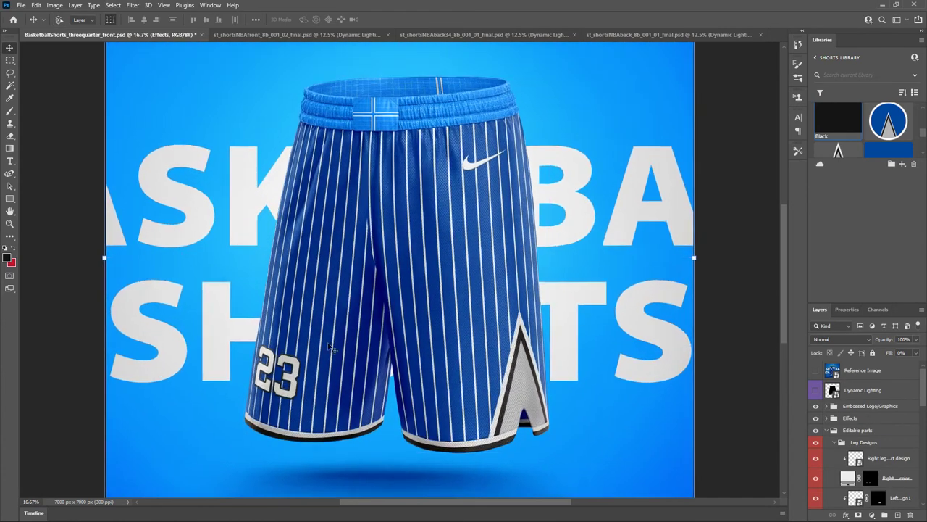
key("ctrl+plus")
key("ctrl+plus")
key("ctrl+plus")
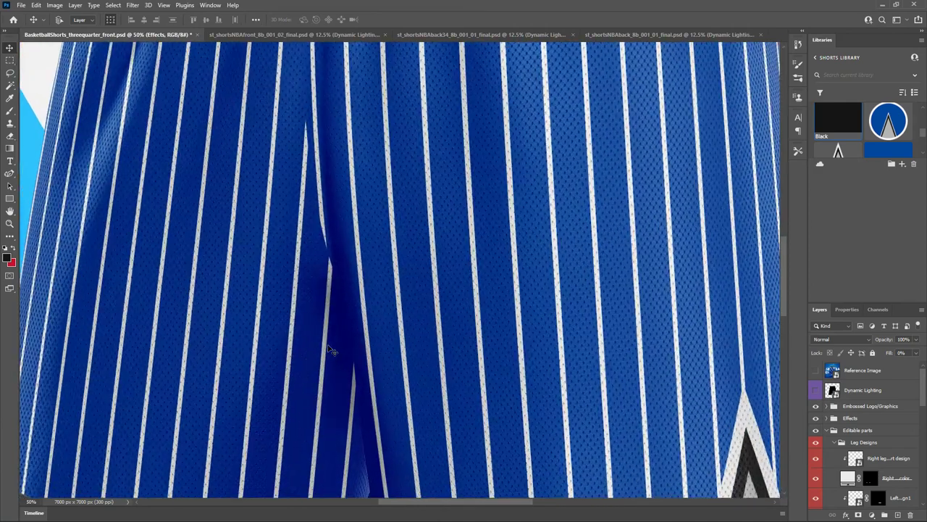
key("ctrl+plus")
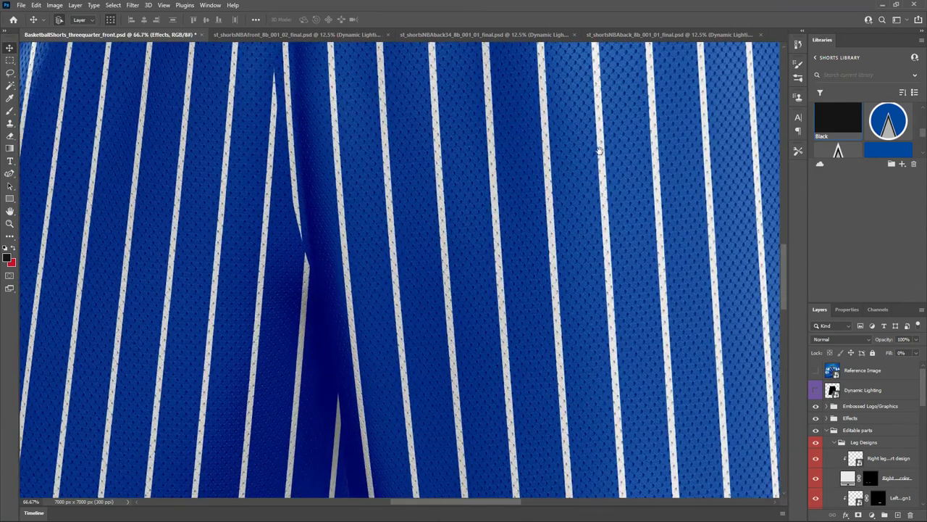
left_click_drag(599, 151, 452, 352)
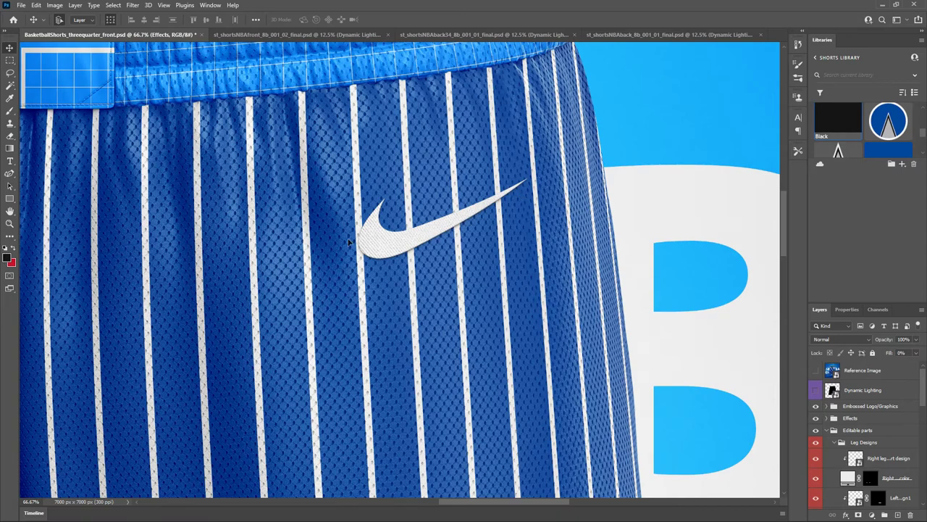
left_click_drag(292, 384, 457, 242)
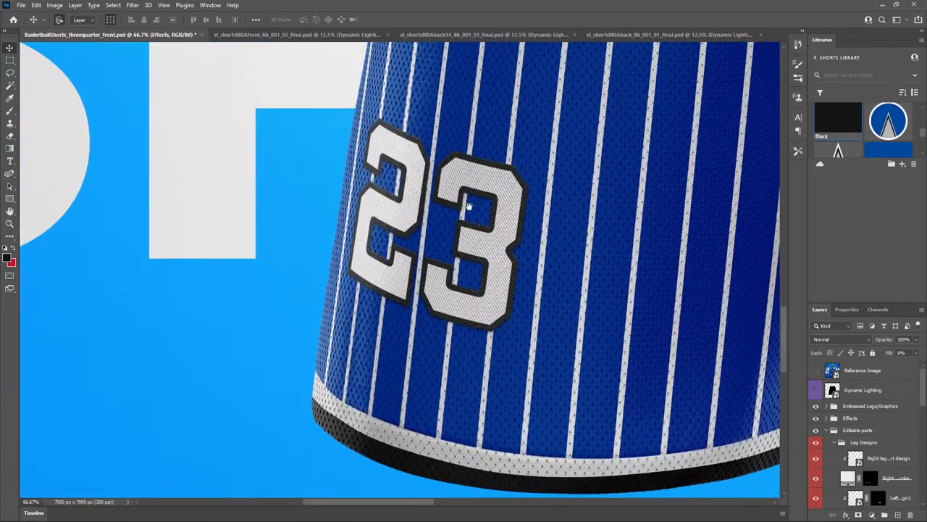
left_click_drag(469, 206, 453, 201)
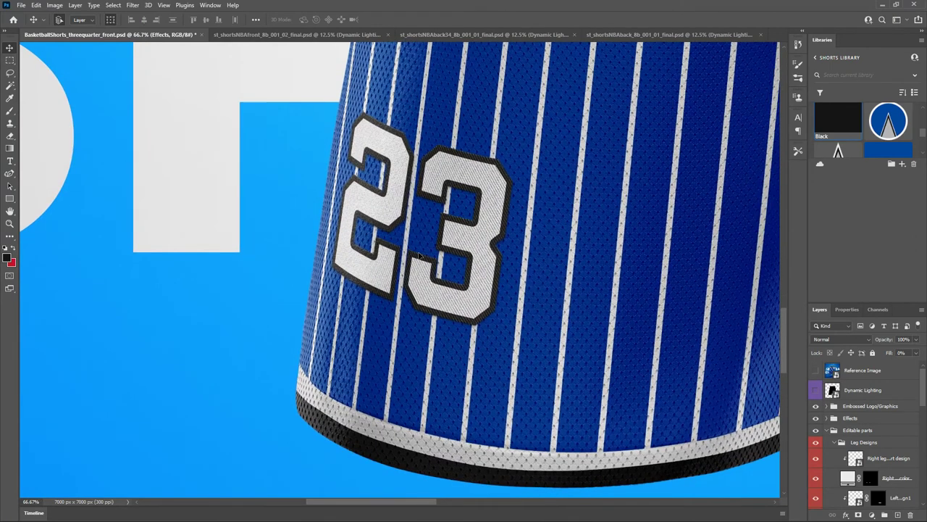
Inspect the Embossed Logo/Graphics group, including the right and left design layers and their Depth R and Depth L layers.
left_click(827, 407)
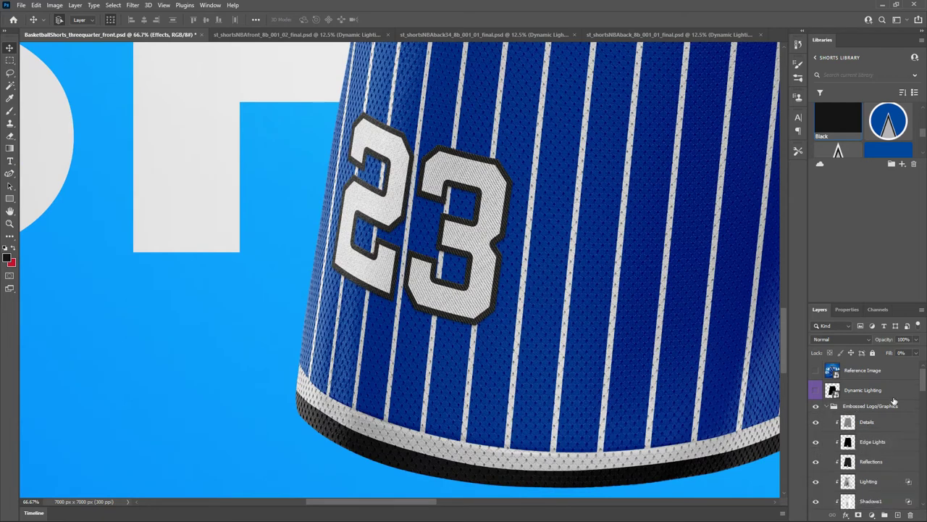
scroll(877, 409, "down", 5)
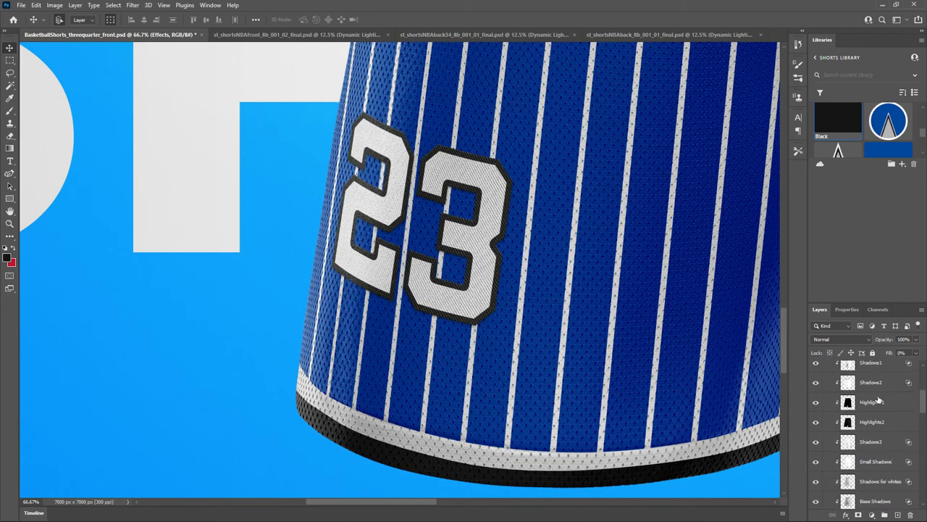
scroll(878, 399, "down", 3)
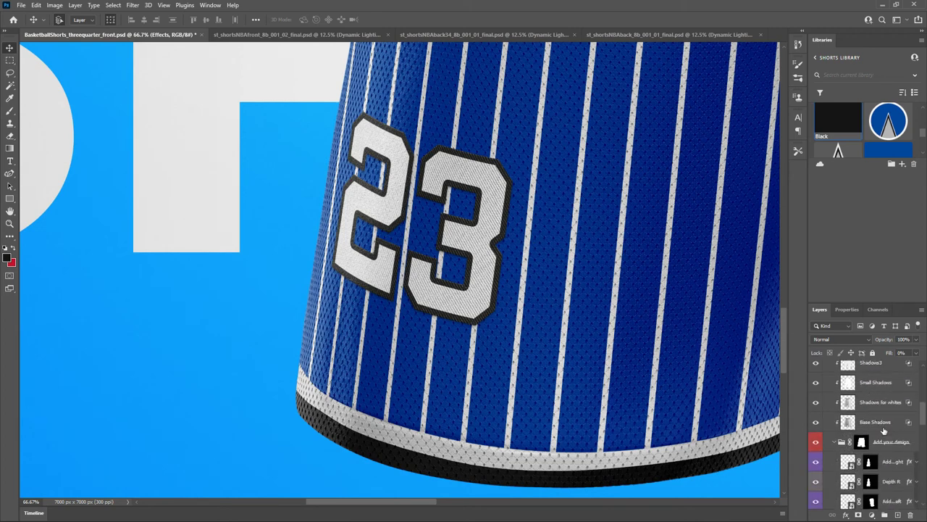
scroll(881, 413, "up", 8)
scroll(879, 409, "down", 8)
scroll(879, 404, "down", 1)
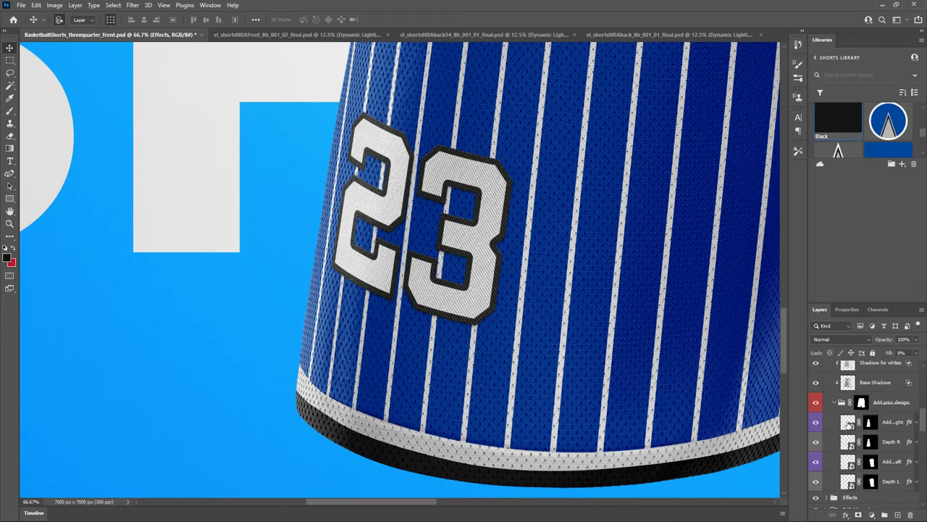
left_click(849, 425)
left_click(850, 441)
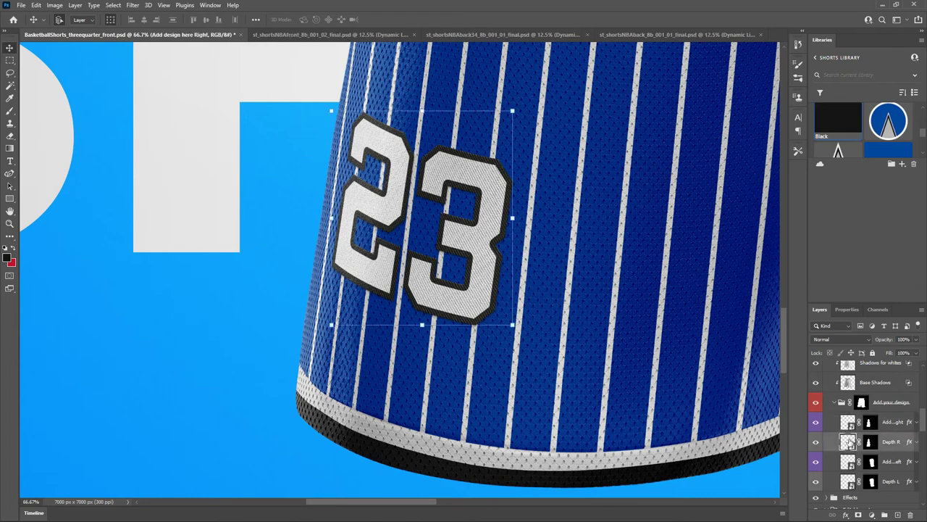
left_click(887, 427)
left_click(885, 441)
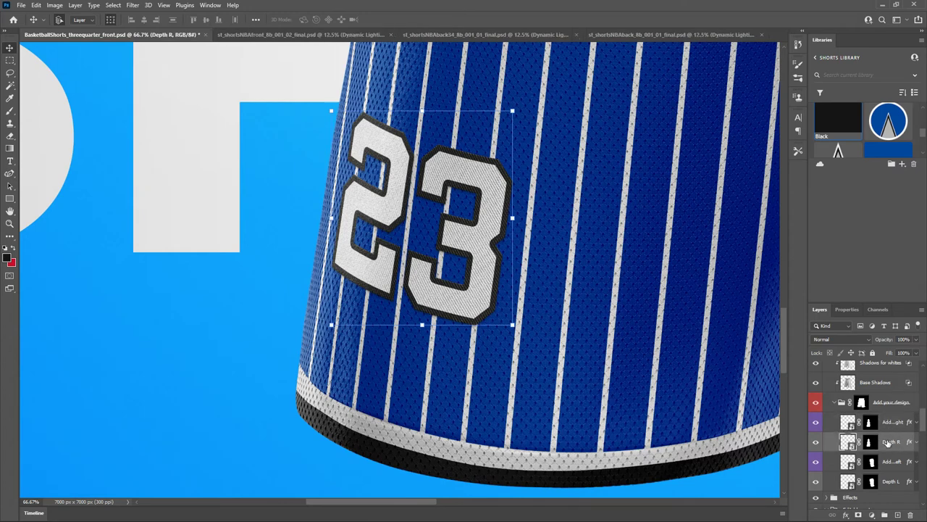
left_click(891, 467)
left_click(892, 481)
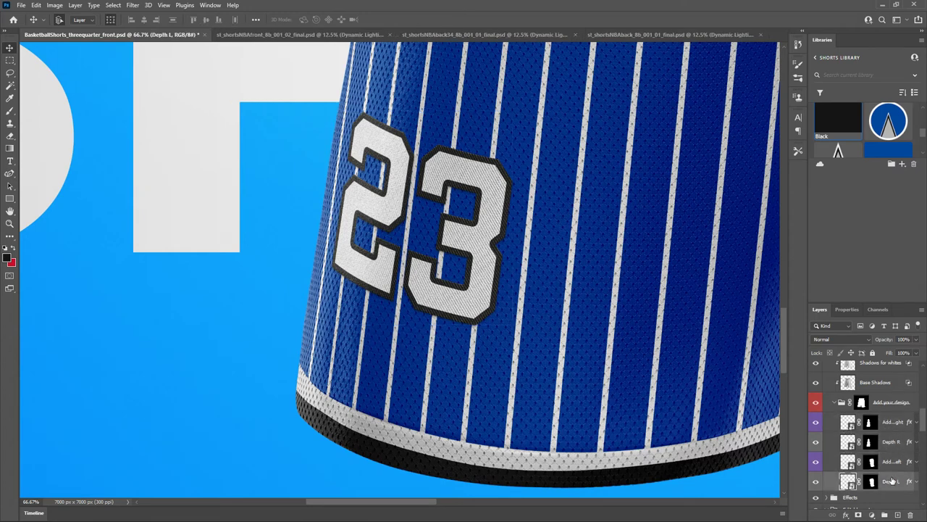
Hide the right-side embossed design layer and Depth R to remove the 23 from the shorts, leaving no layer selected.
left_click(817, 442)
left_click(816, 422)
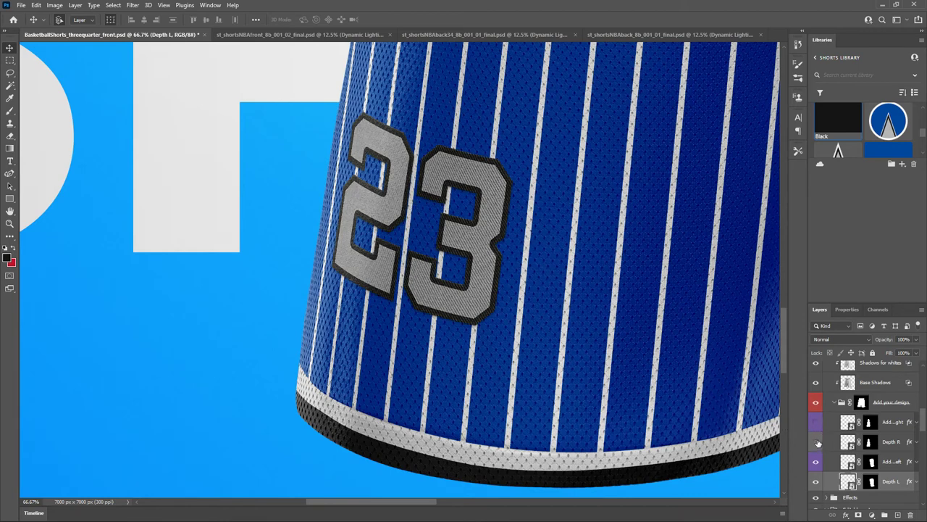
left_click(816, 441)
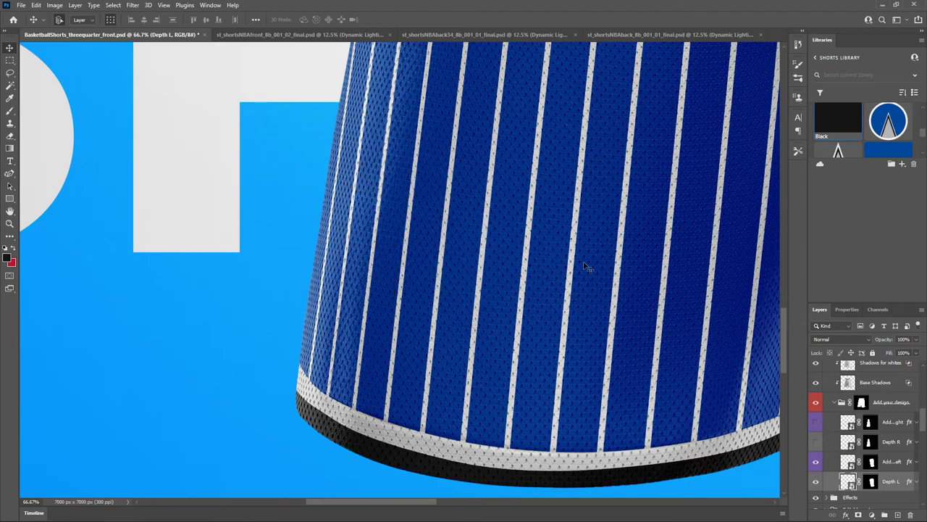
key("ctrl+semicolon")
key("ctrl+0")
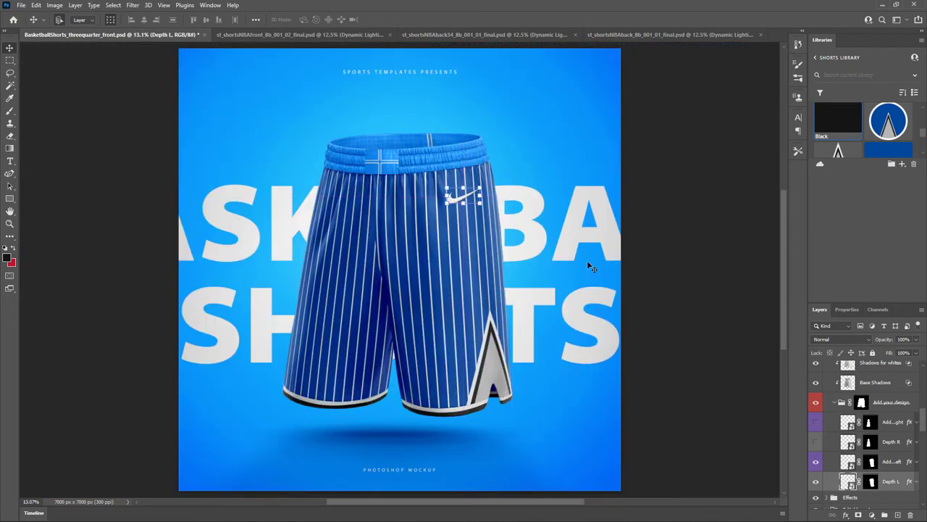
left_click(665, 254)
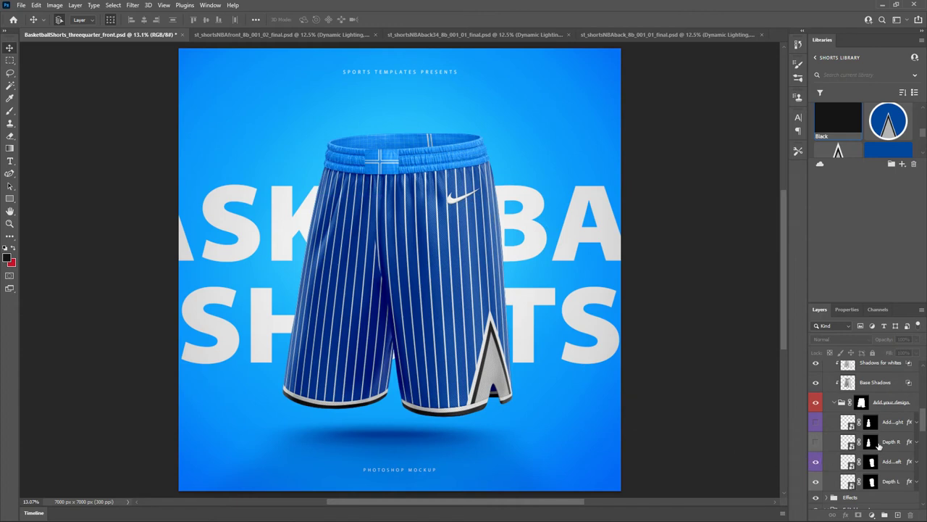
Collapse the Embossed Logo/Graphics and Leg Designs layer groups.
left_click(833, 407)
scroll(837, 413, "up", 3)
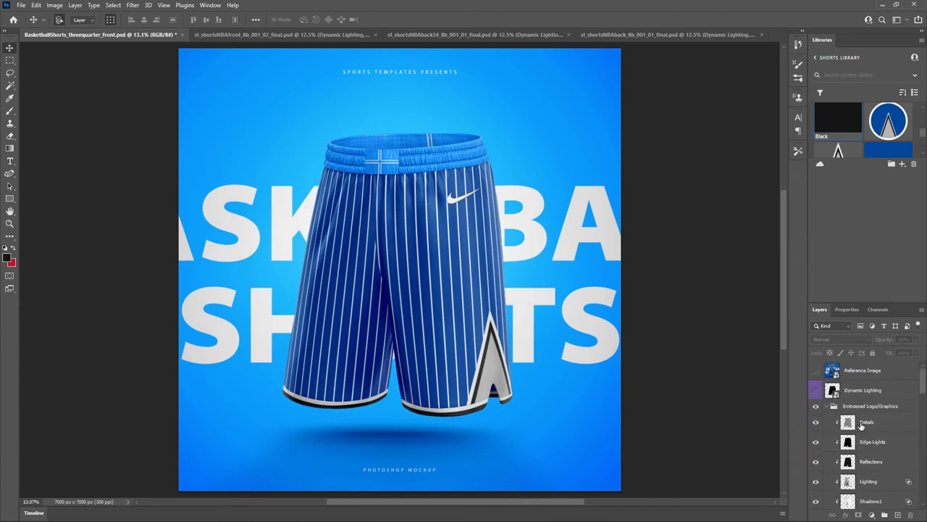
left_click(827, 407)
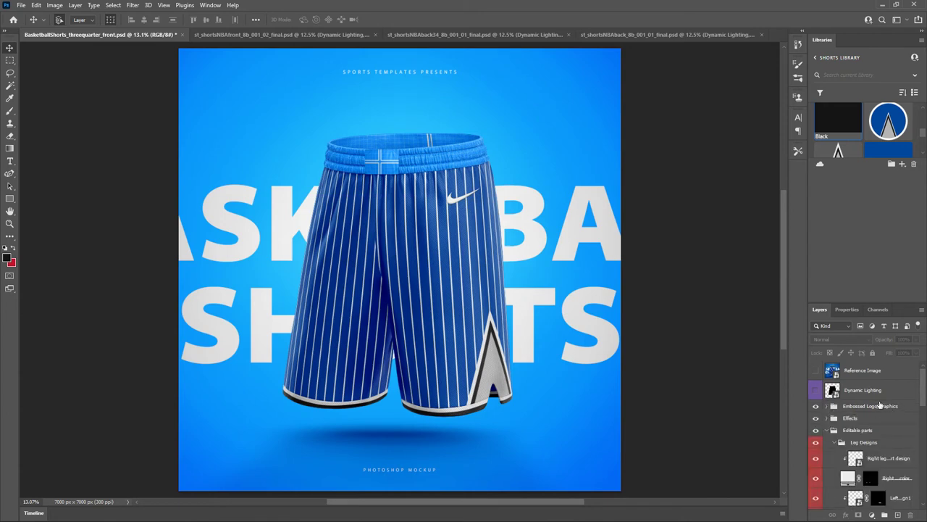
scroll(873, 409, "down", 2)
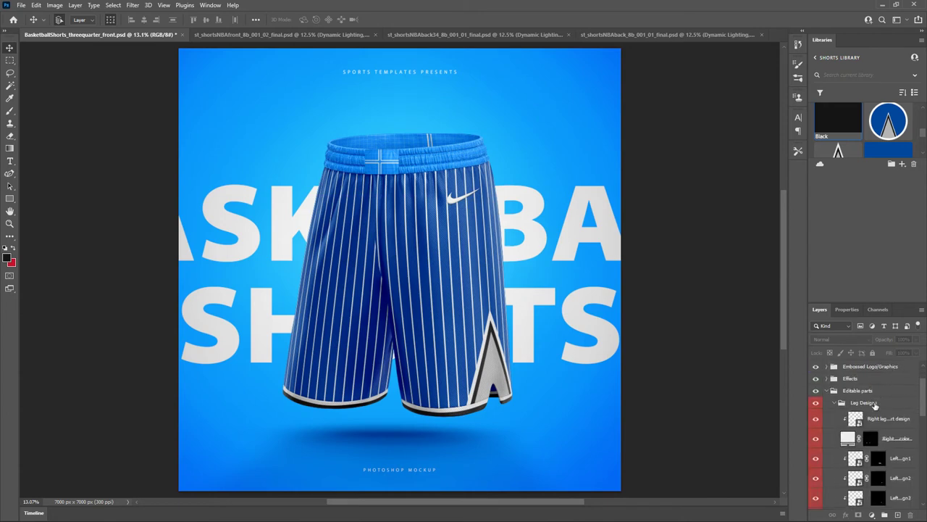
left_click(835, 402)
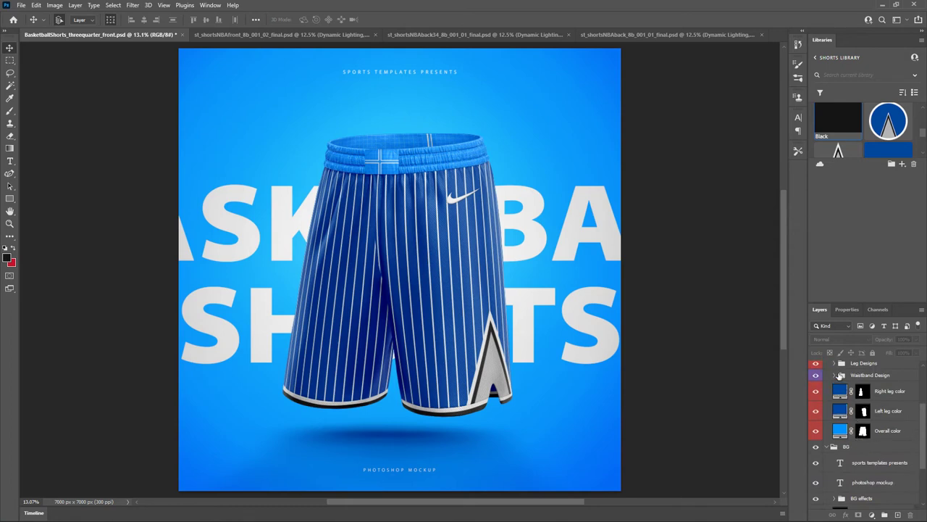
Recolour the Overall color layer royal blue and the Waistband Design group's Patch color layer Black with the library colours.
left_click(885, 432)
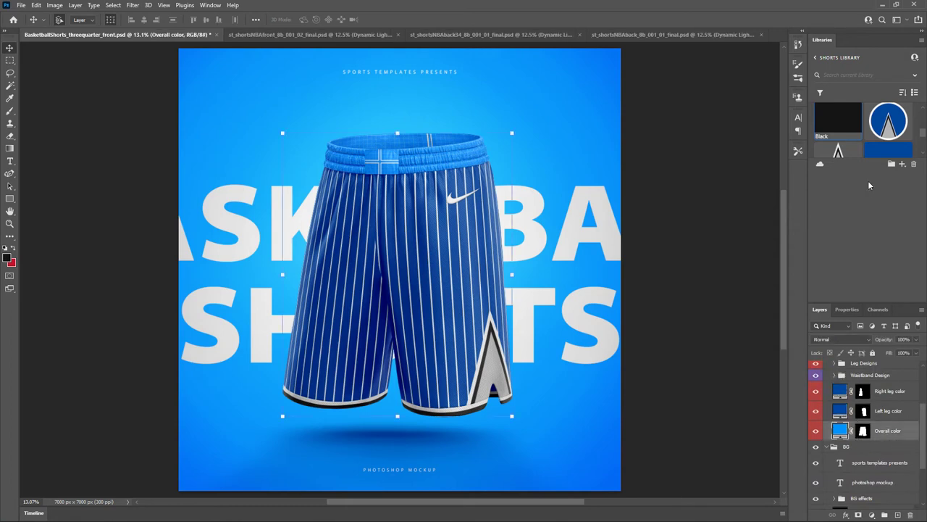
left_click(892, 151)
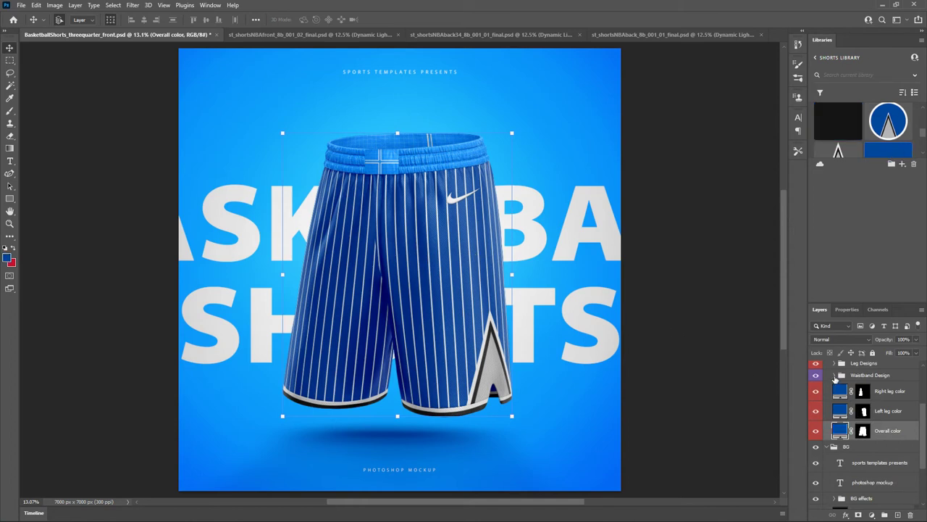
left_click(834, 375)
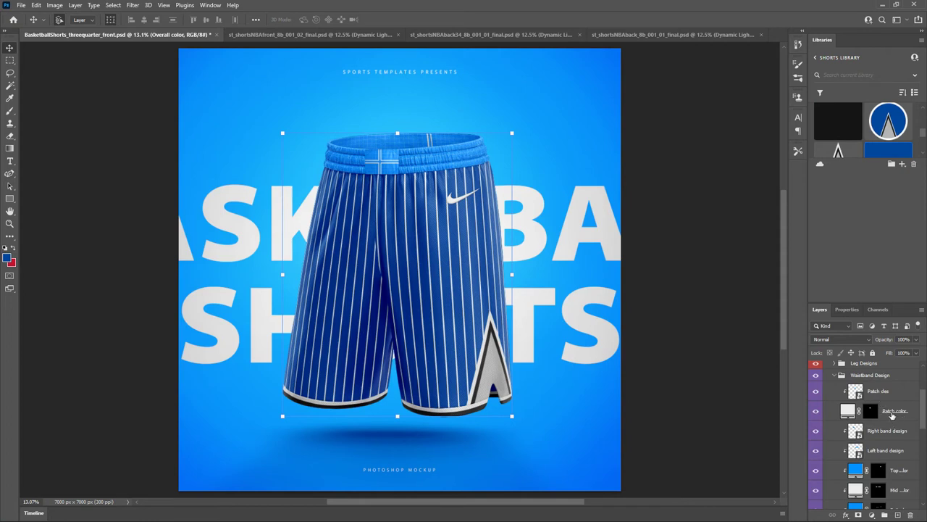
left_click(892, 413)
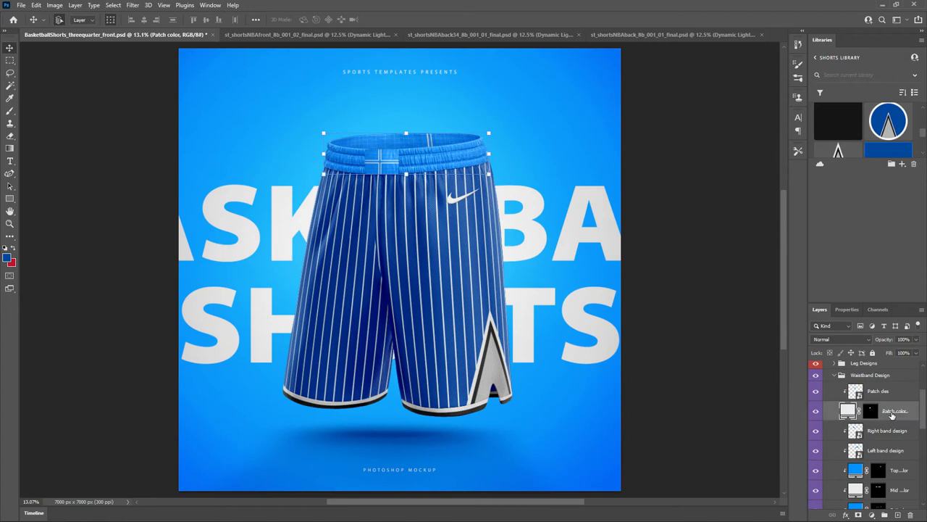
left_click(840, 123)
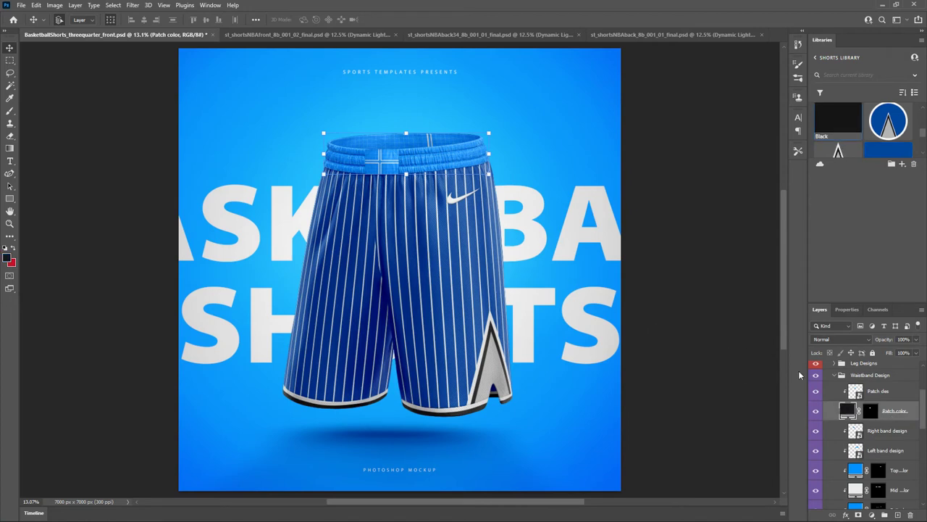
Open the Patch des smart object, hide its Grid layer and fill the bg layer with the library's Black.
double_click(856, 392)
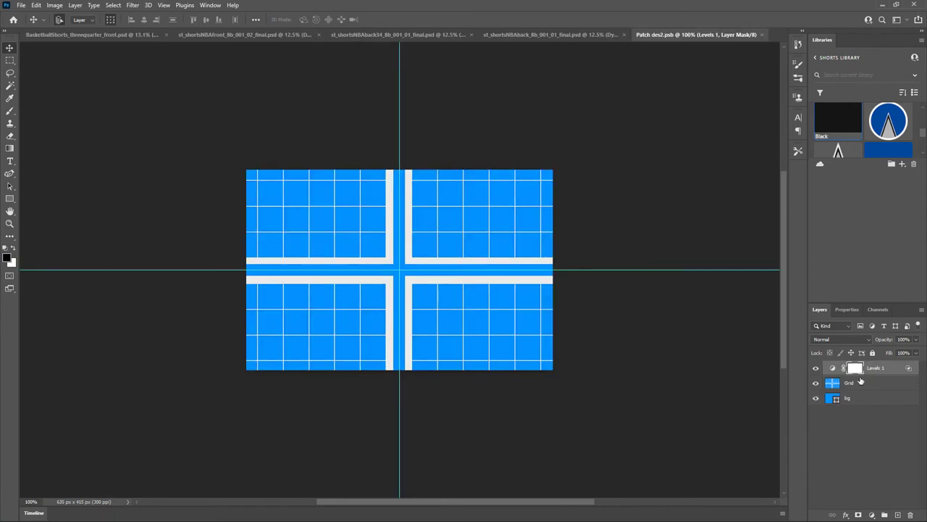
left_click(817, 383)
left_click(861, 401)
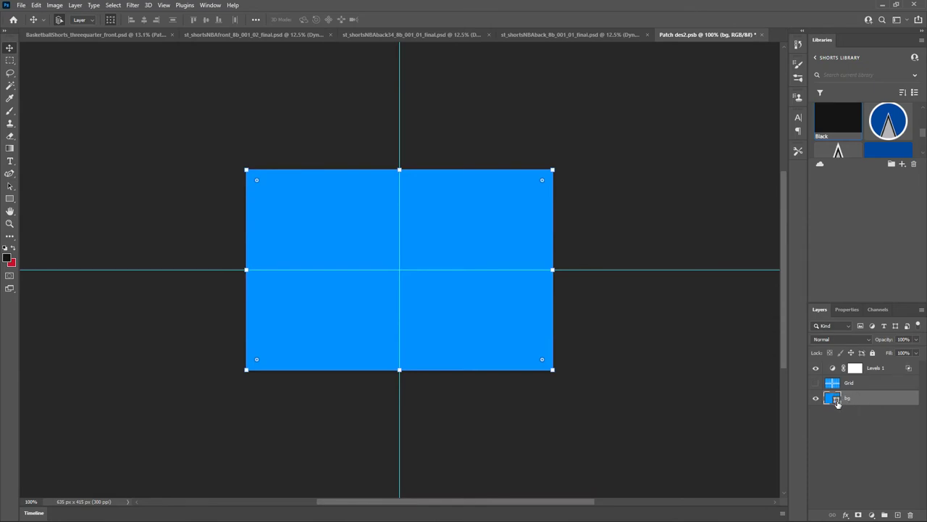
double_click(836, 400)
left_click(559, 331)
left_click_drag(559, 331, 511, 330)
left_click(739, 227)
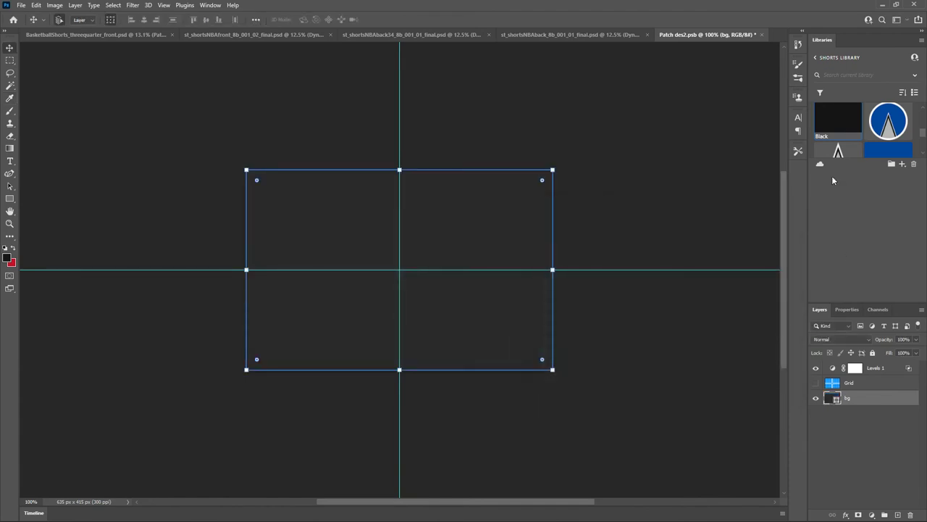
left_click(837, 121)
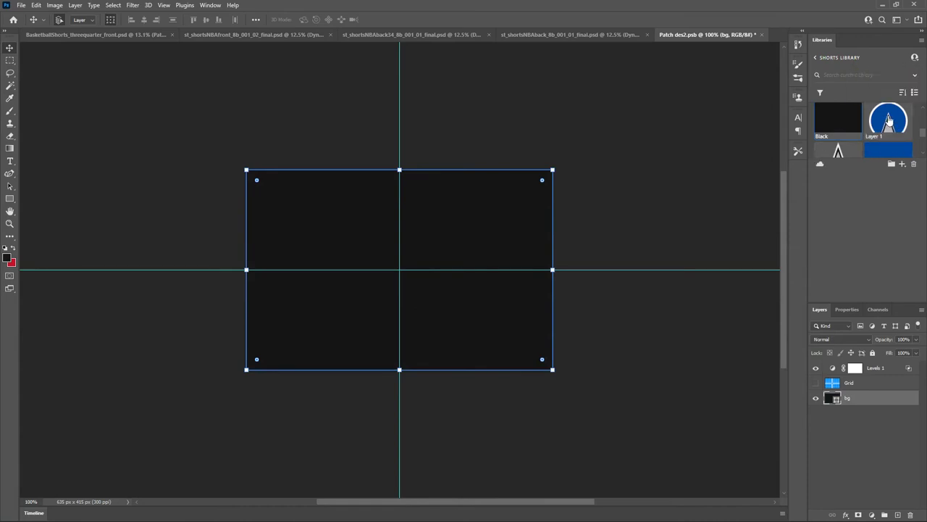
Place the library's circular blue logo centred on the black patch background and save the Patch des smart object.
left_click_drag(888, 120, 386, 261)
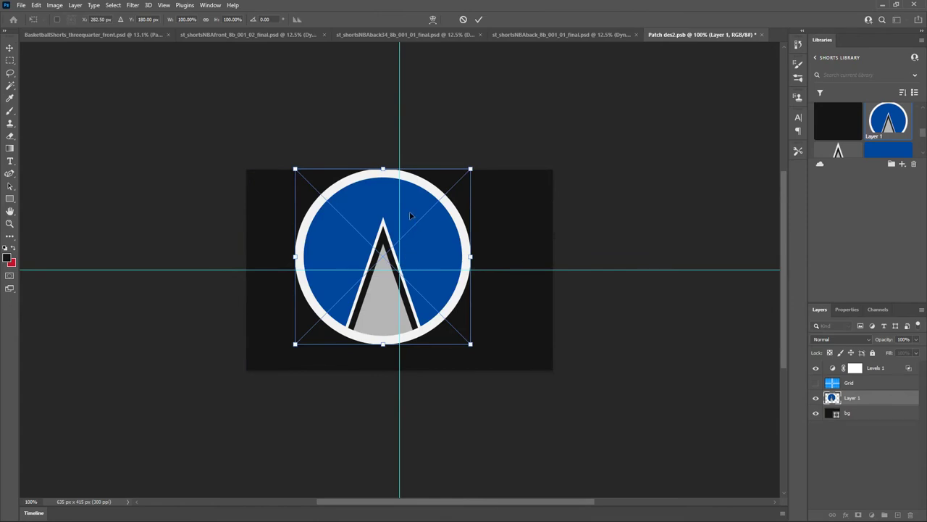
left_click_drag(408, 199, 425, 211)
left_click(478, 20)
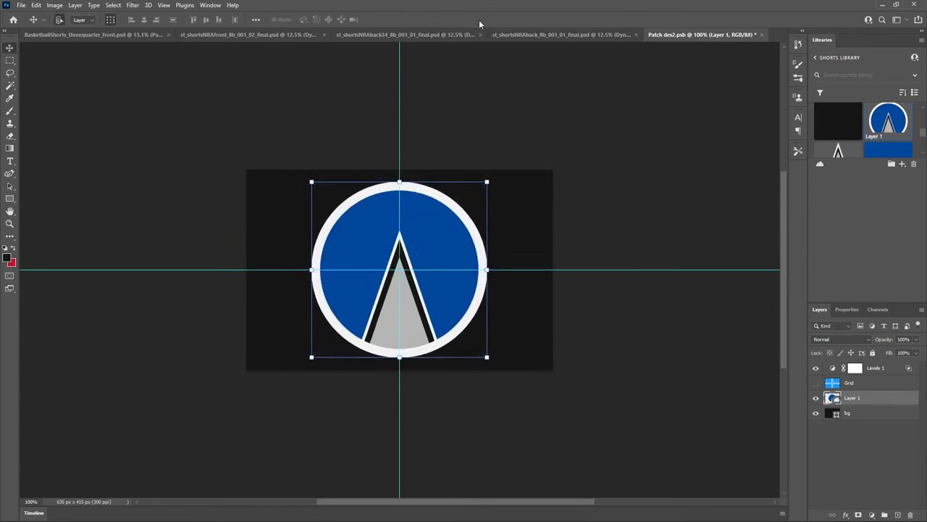
left_click(613, 174)
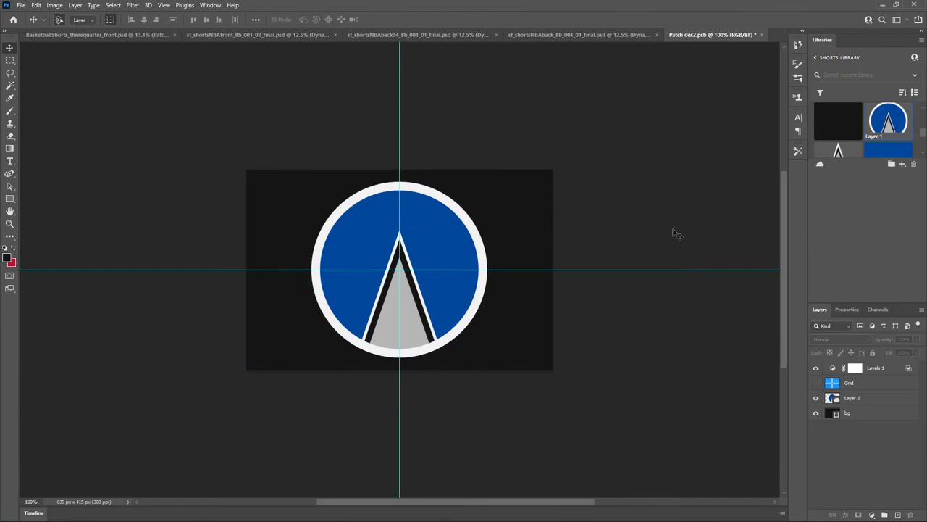
left_click(860, 413)
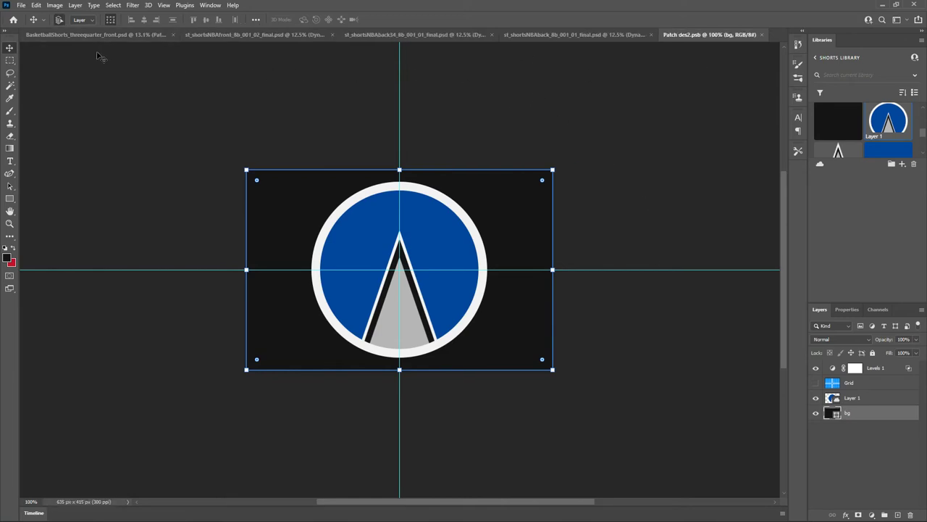
Return to the BasketballShorts_threequarter_front mockup, compare the patch with the Reference Image layer, and close the patch document.
left_click(65, 34)
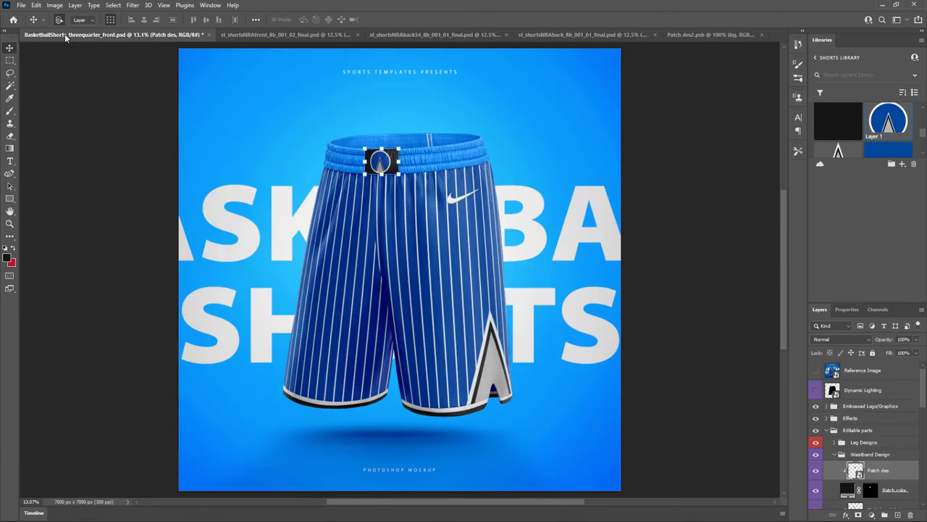
left_click(662, 182)
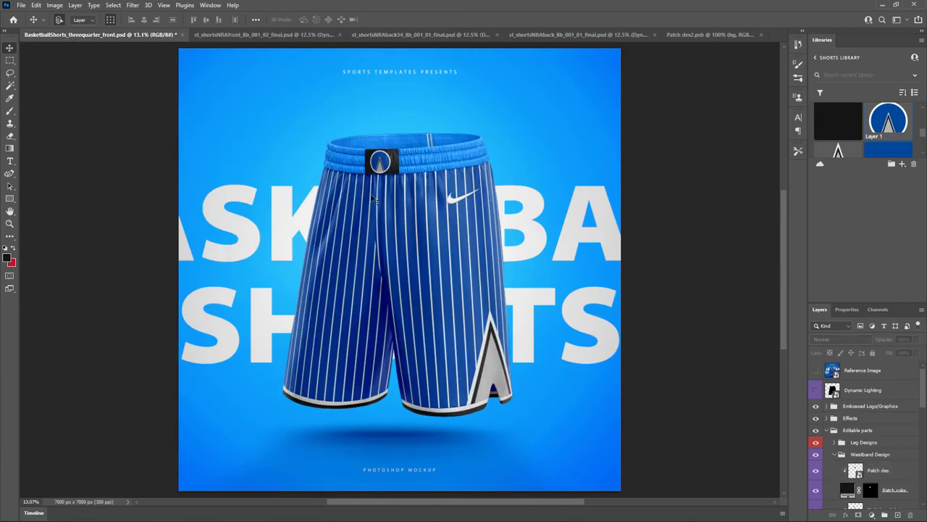
left_click(816, 371)
left_click(816, 371)
left_click(762, 35)
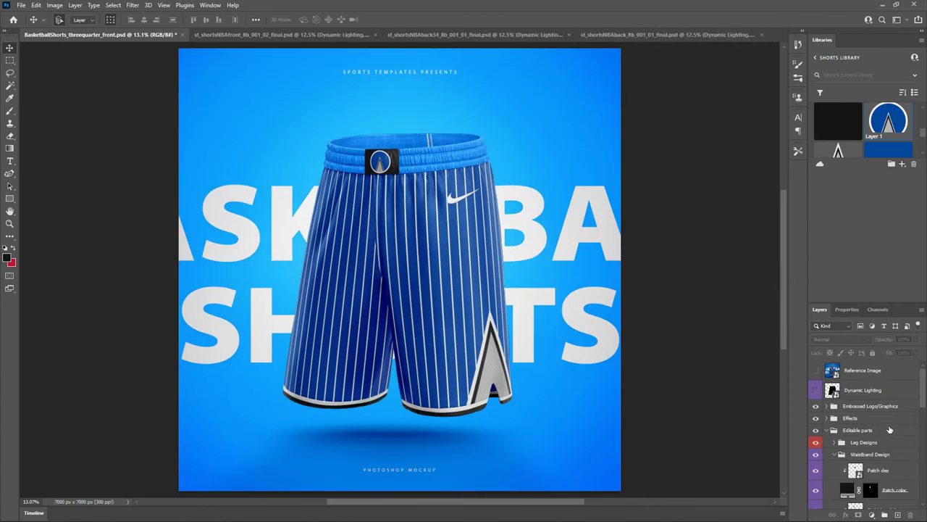
Hide the Right band design and Left band design layers in the Waistband Design group.
scroll(885, 429, "down", 5)
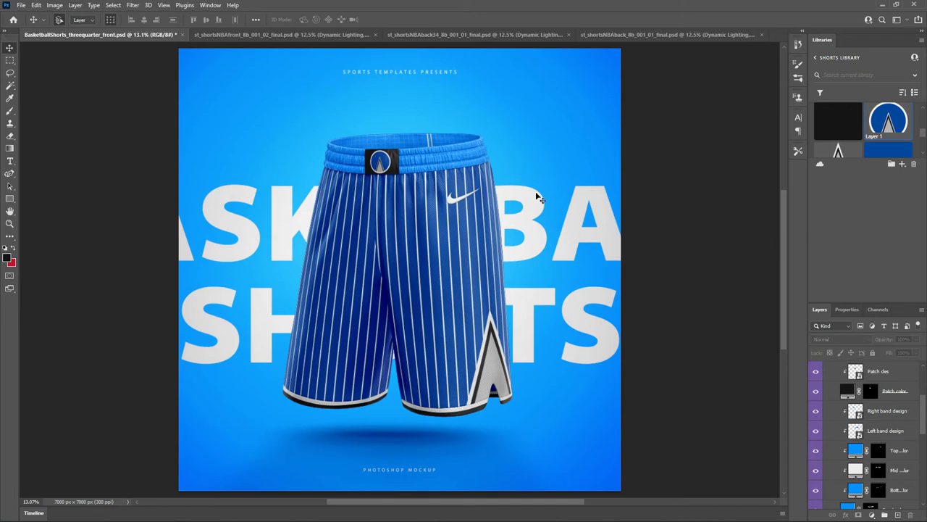
scroll(852, 419, "down", 1)
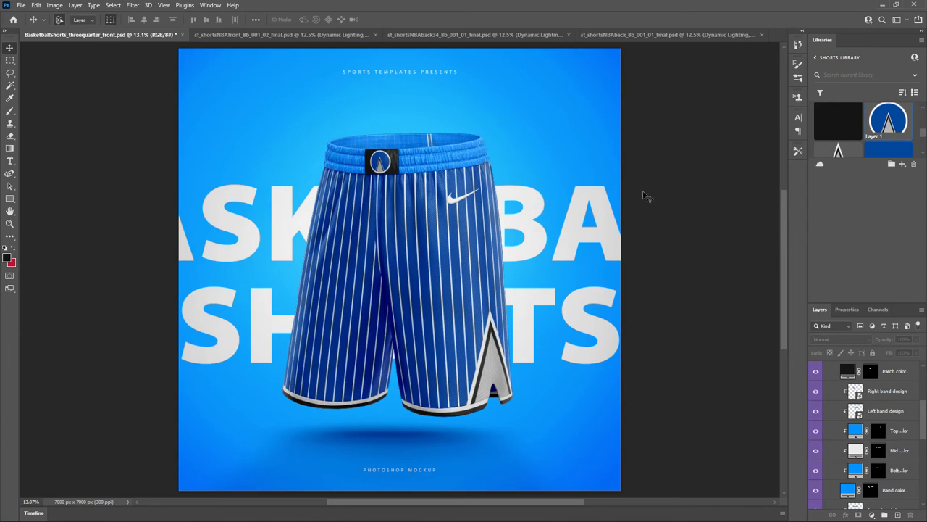
left_click_drag(817, 392, 817, 411)
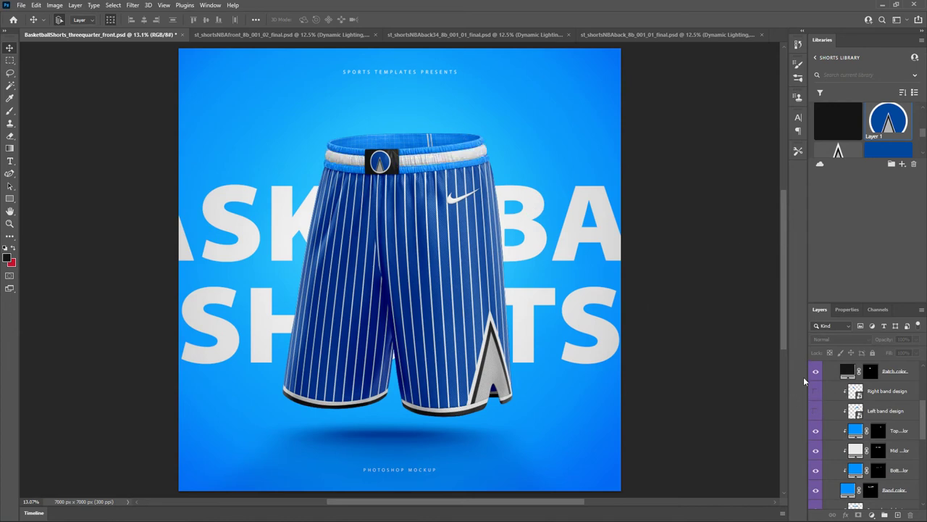
Recolour the waistband's Top and Bottom part color layers Black and the Mid part color layer white with the library colours.
scroll(867, 420, "down", 1)
left_click(894, 413)
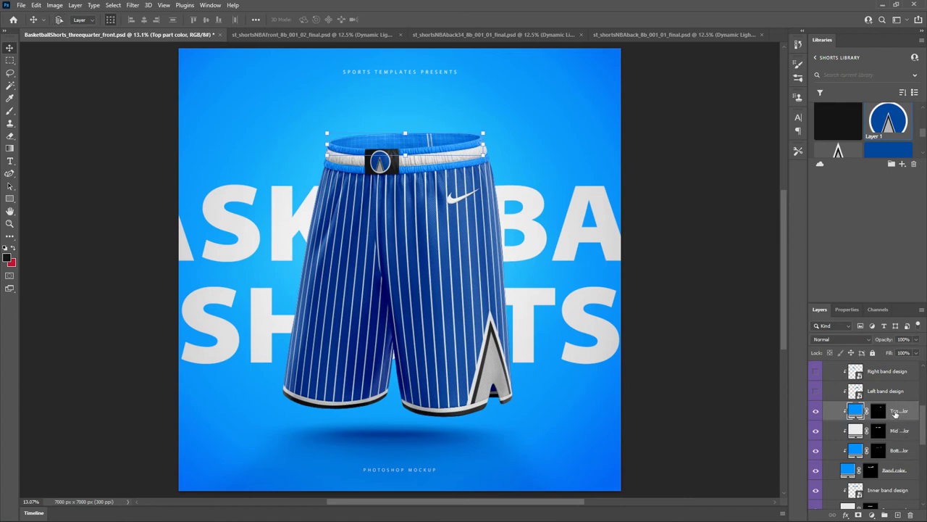
left_click(903, 453, "ctrl")
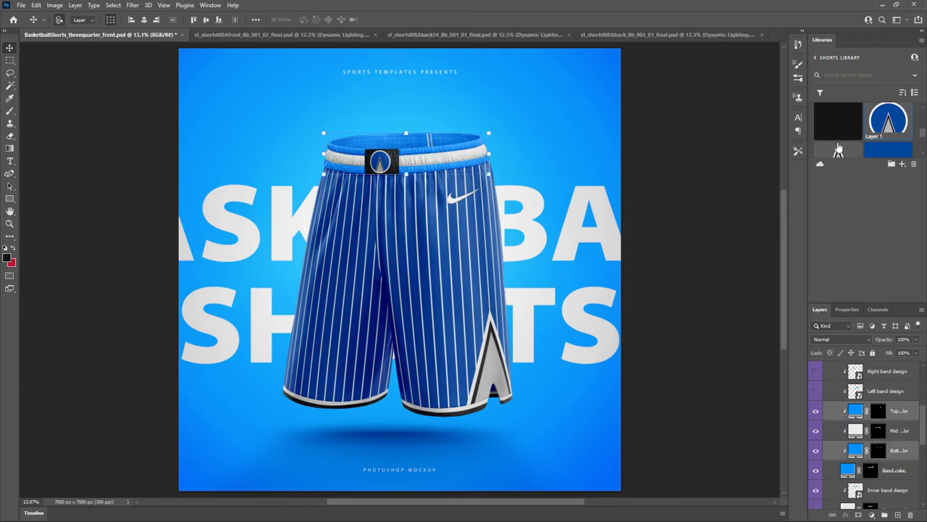
left_click(839, 117)
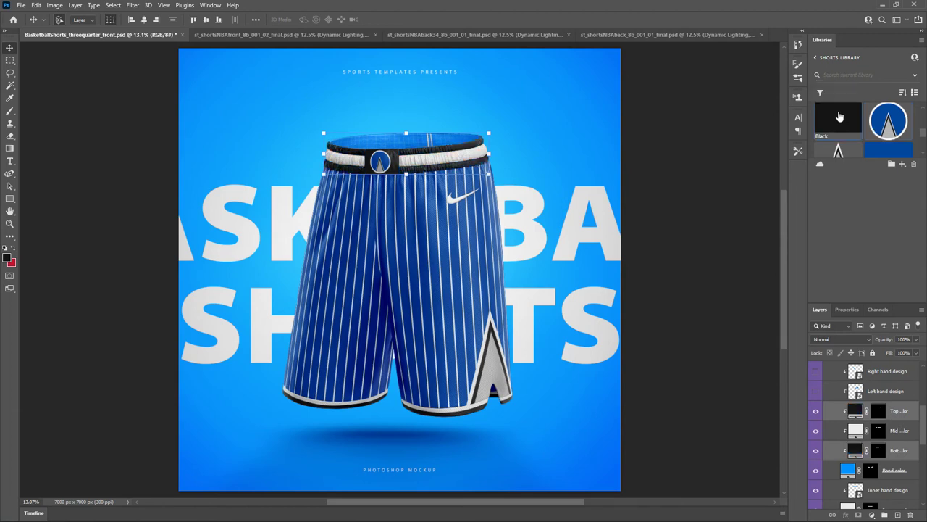
left_click(896, 437)
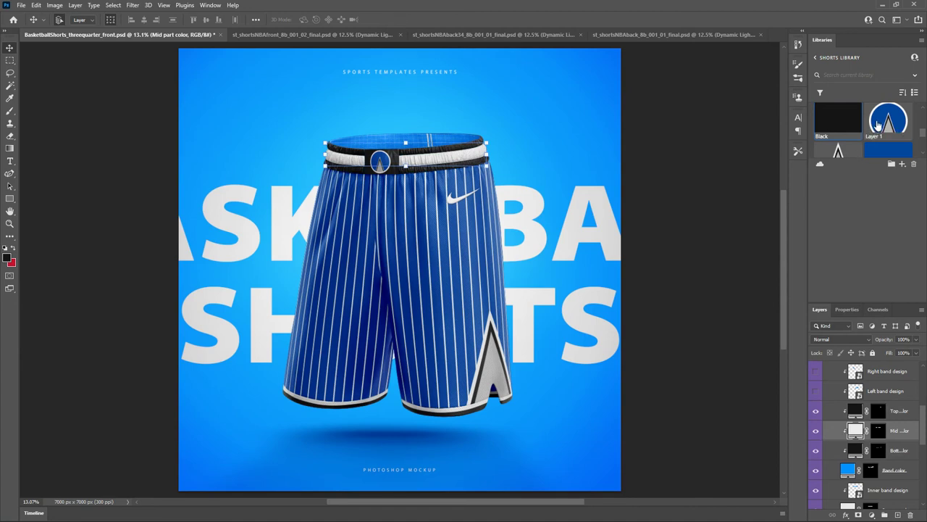
scroll(877, 123, "down", 2)
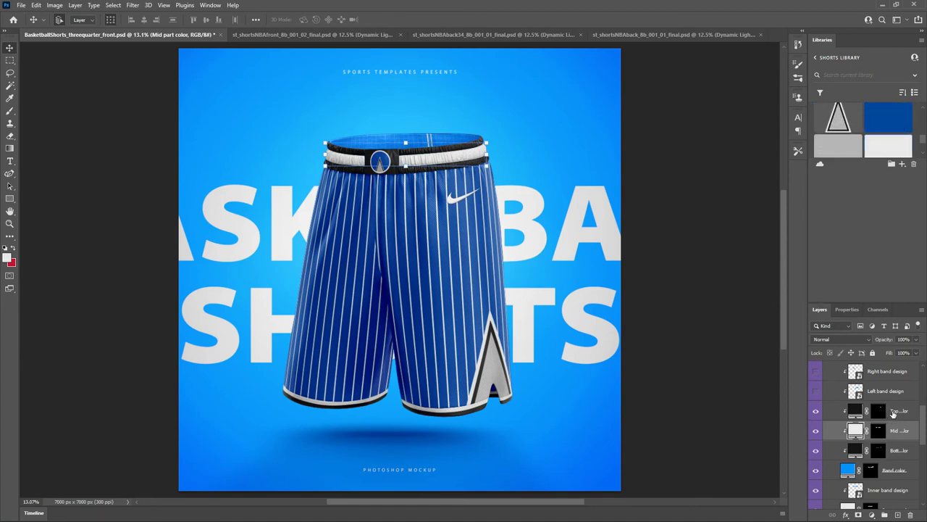
Recolour the Band color layer Black and hide the Top and Bottom part color layers, keeping Mid part color visible.
scroll(893, 413, "down", 1)
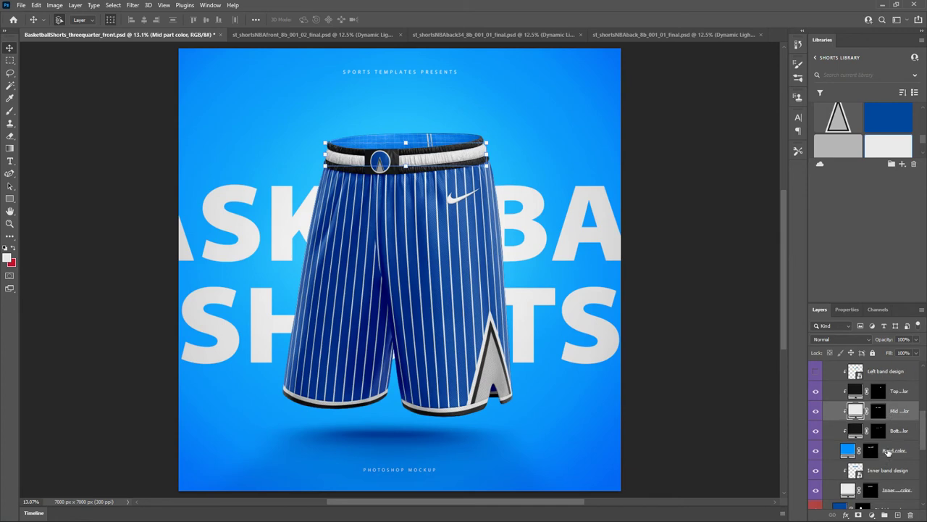
left_click(890, 453)
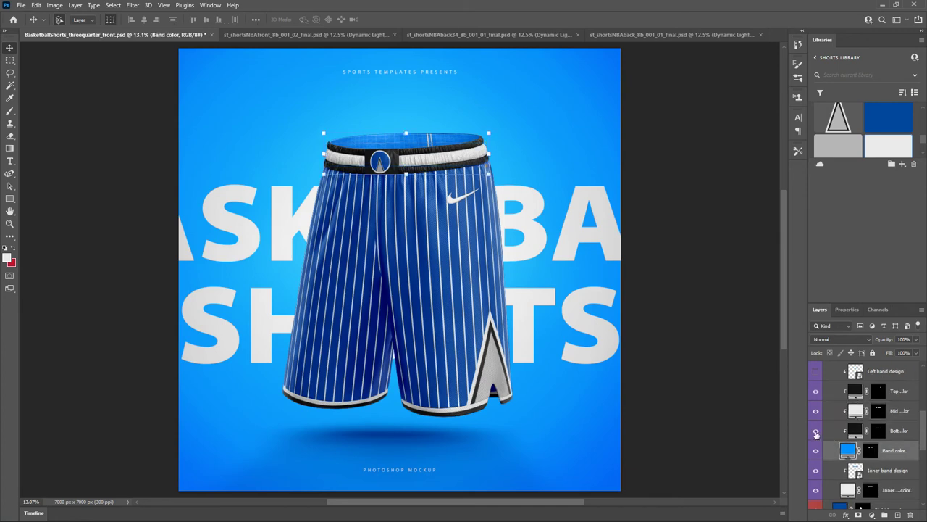
left_click_drag(815, 432, 815, 391)
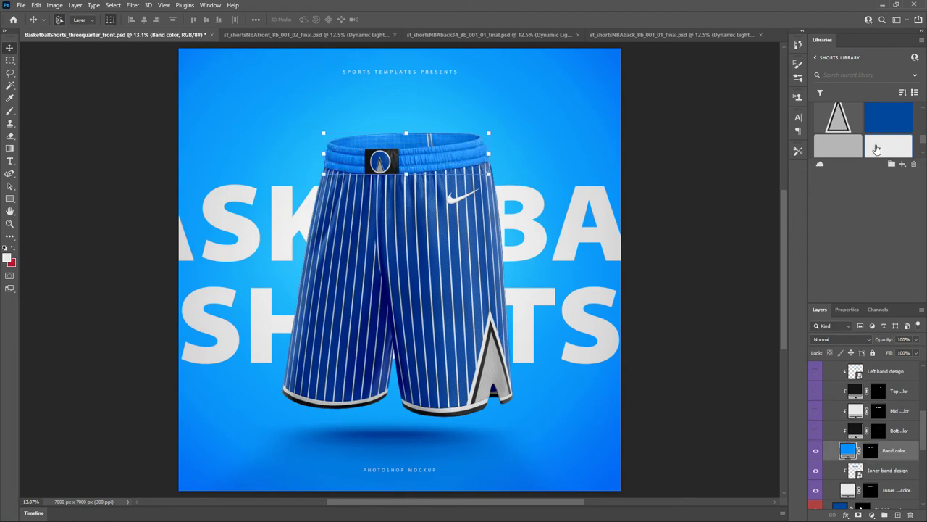
scroll(876, 132, "up", 2)
left_click(840, 125)
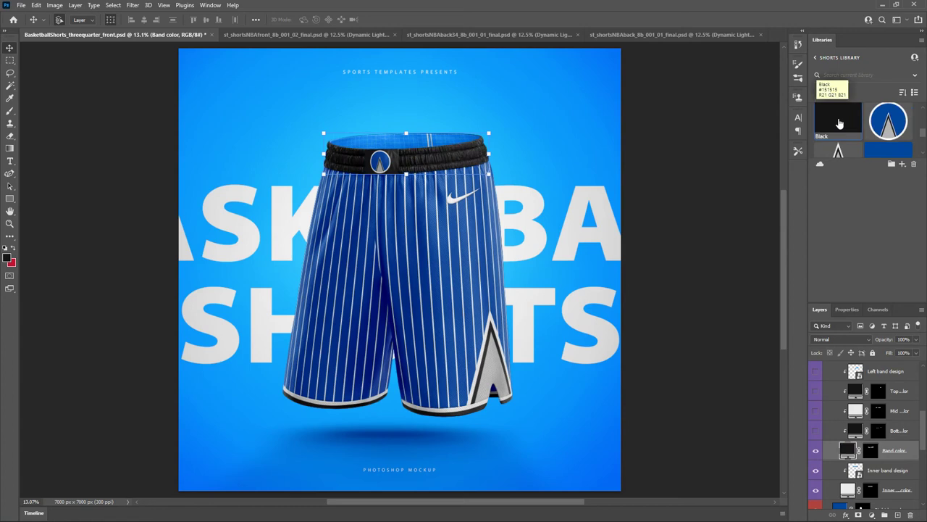
left_click(816, 411)
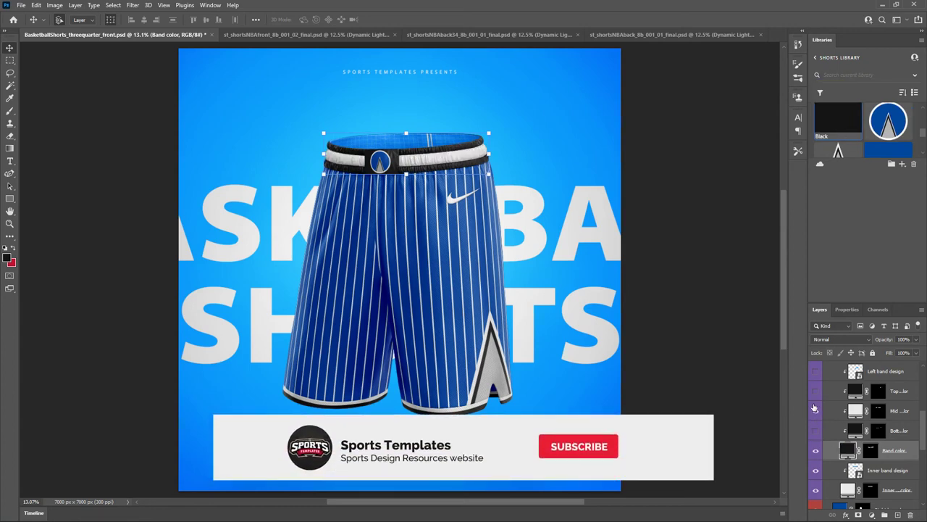
Hide the Inner band design layer to remove the pattern from the inside of the waistband.
scroll(862, 435, "down", 1)
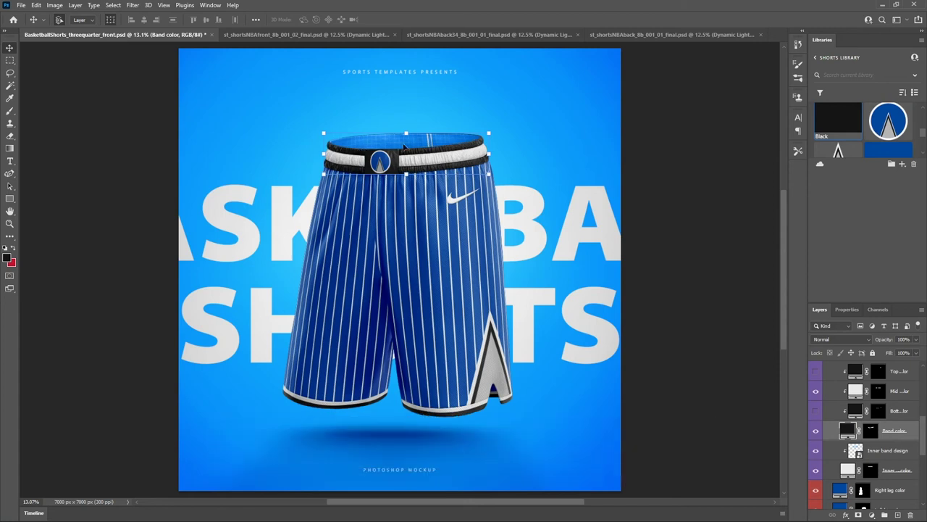
key("alt+bracketleft")
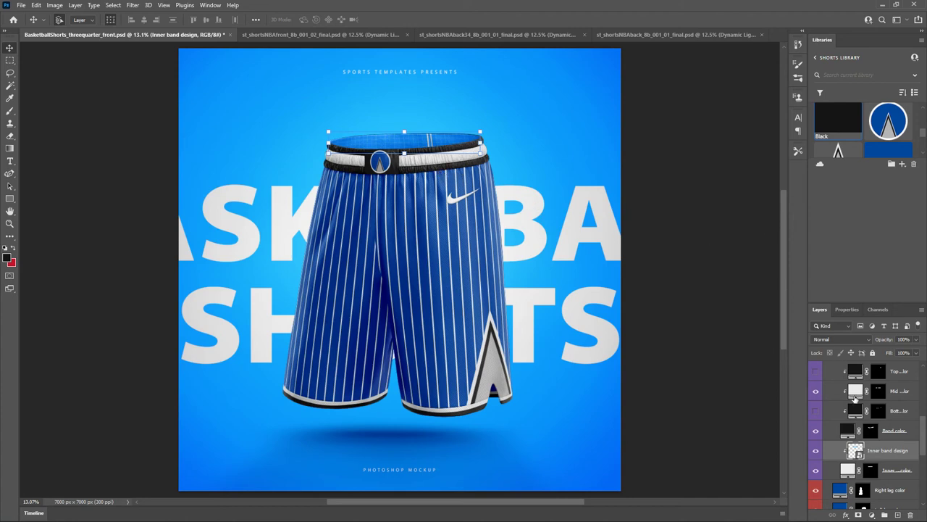
scroll(855, 397, "down", 1)
left_click(816, 431)
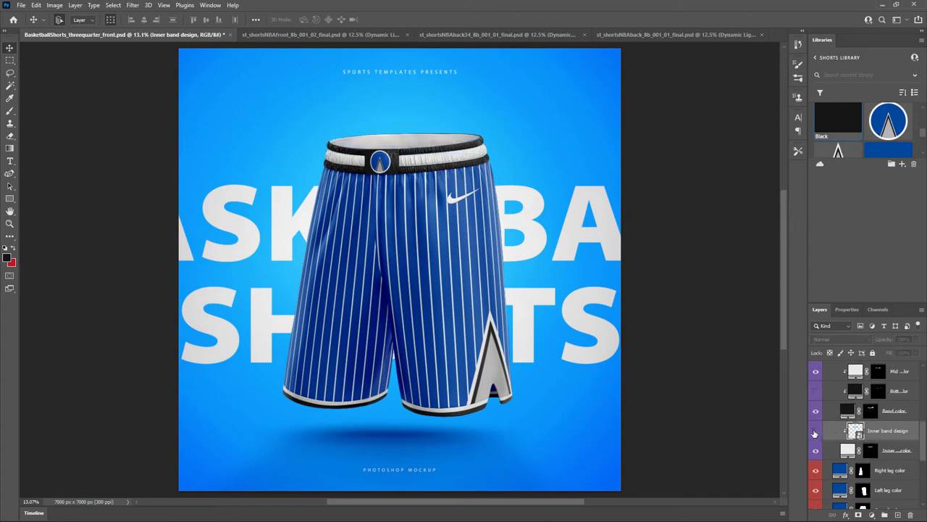
Compare the shorts with the Reference Image layer and recolour the Inner band color layer with the library's Black.
scroll(921, 430, "up", 10)
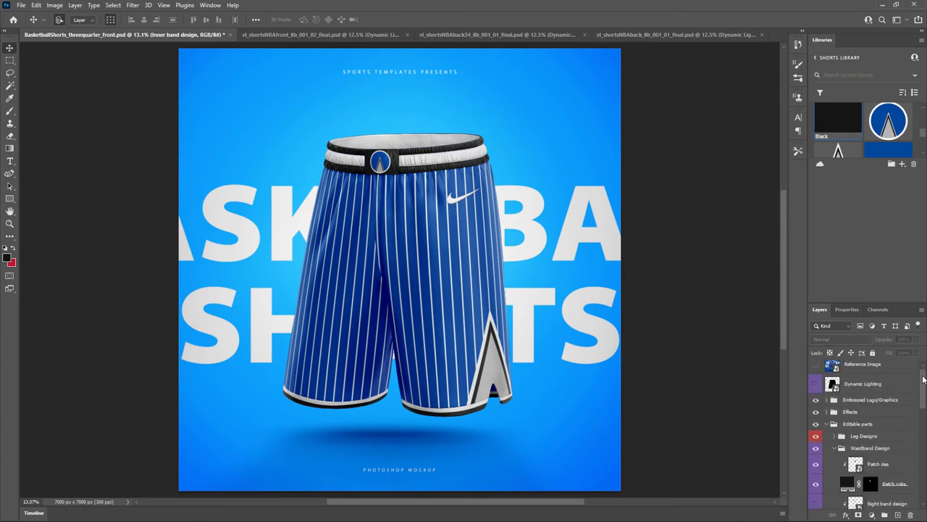
left_click(815, 370)
left_click(815, 370)
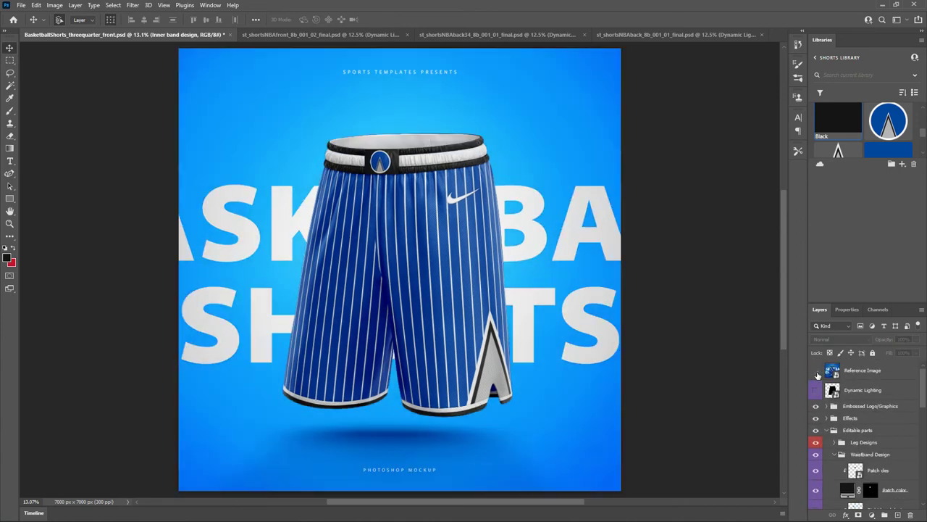
scroll(862, 414, "down", 3)
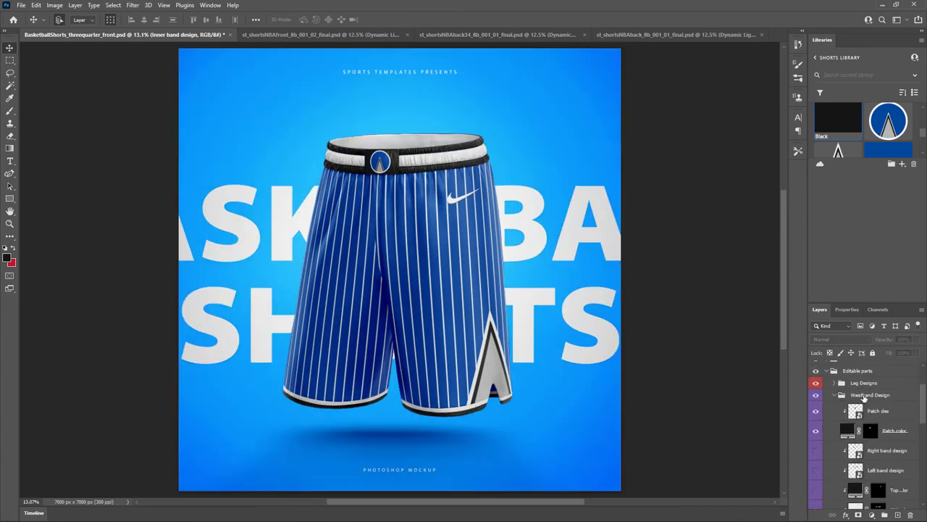
scroll(859, 394, "down", 2)
scroll(859, 394, "down", 6)
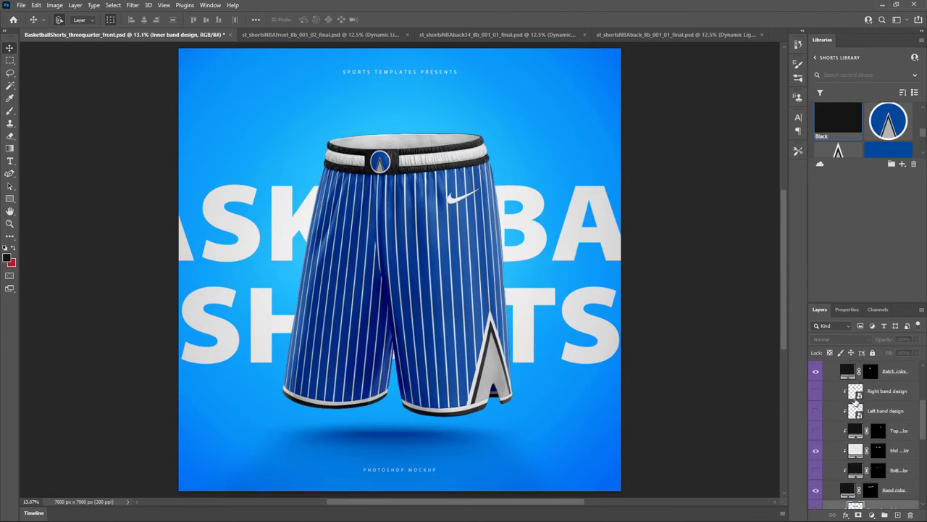
left_click(897, 432)
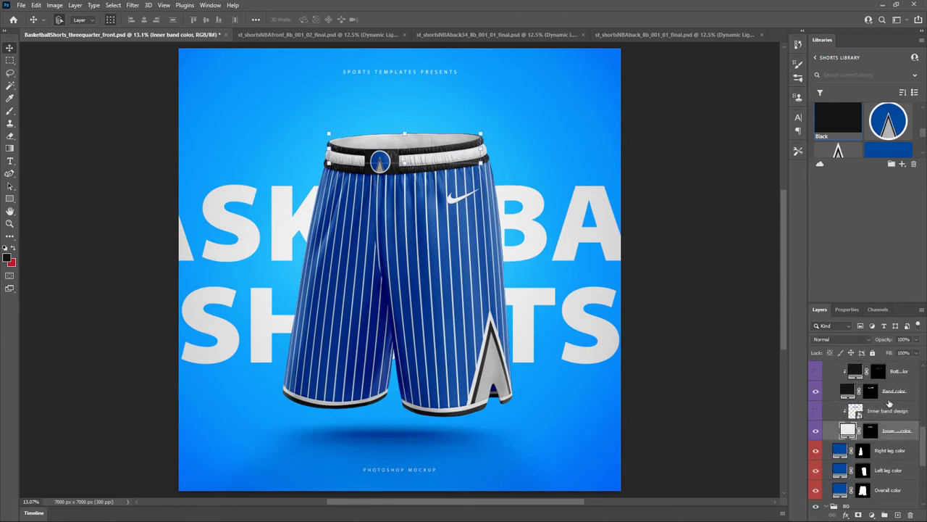
left_click(835, 122)
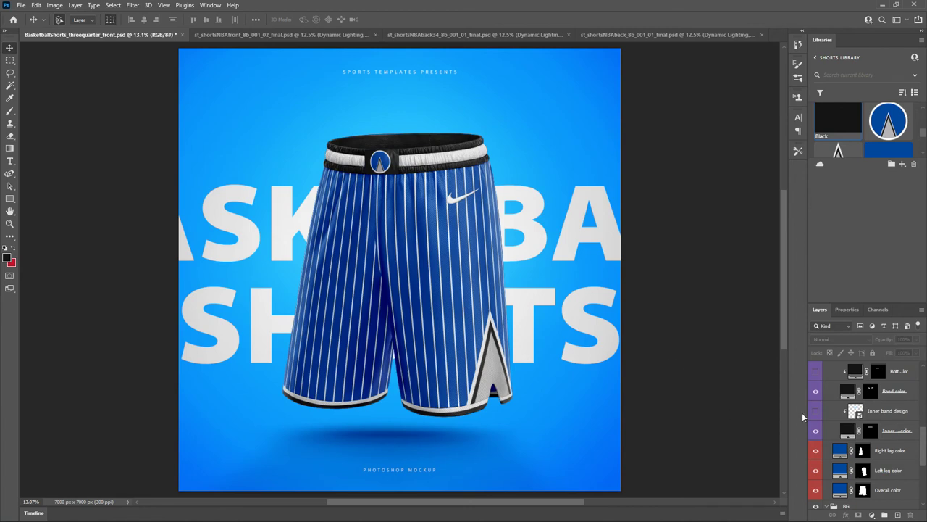
Try Black on the BG group's BG color copy layer, replace it with the library's Royal, and deselect the layer.
scroll(884, 413, "down", 4)
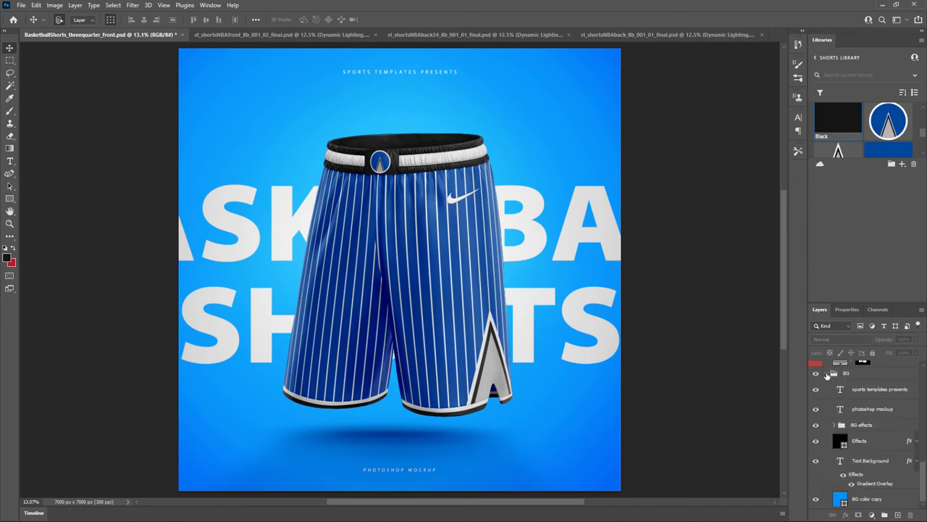
left_click(867, 499)
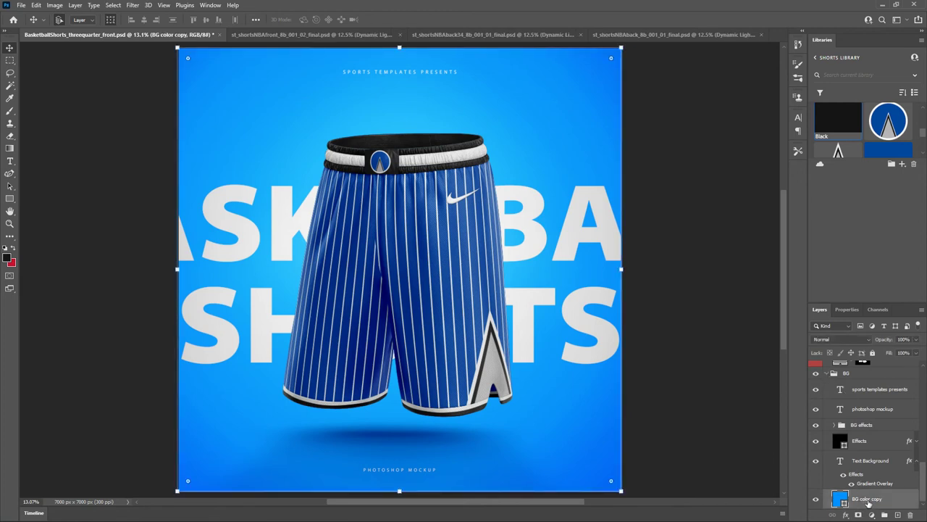
left_click(832, 123)
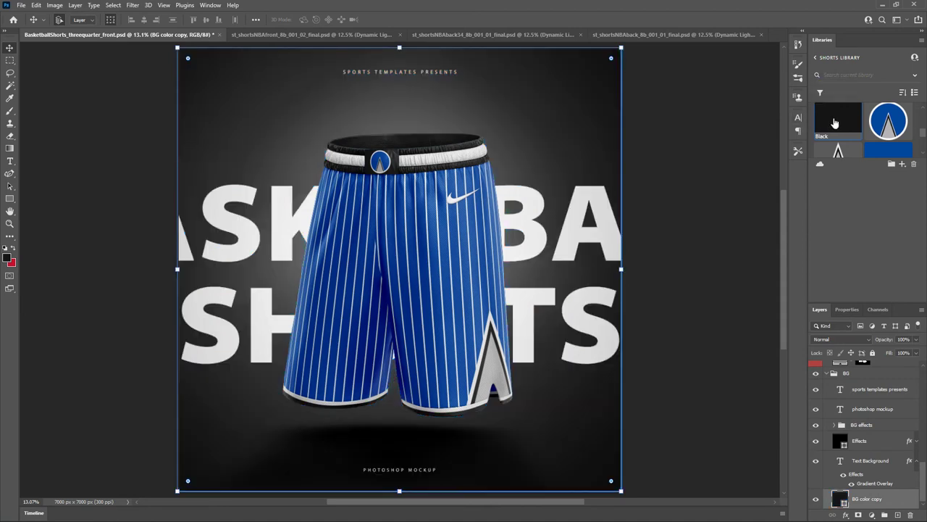
scroll(851, 123, "down", 1)
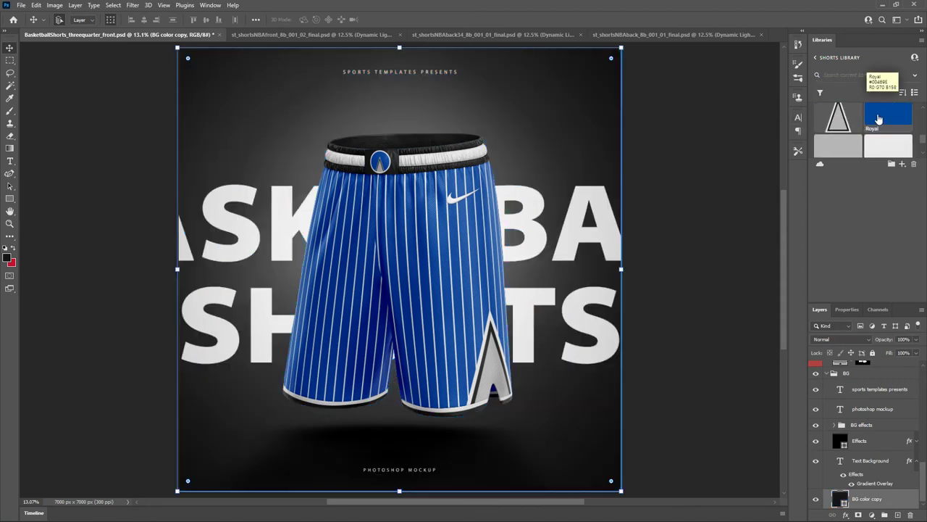
left_click(873, 120)
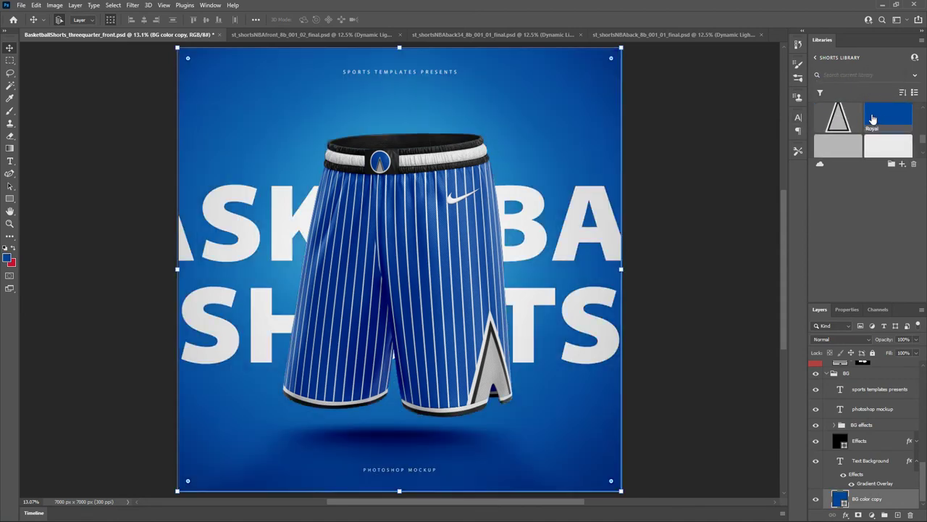
left_click(695, 202)
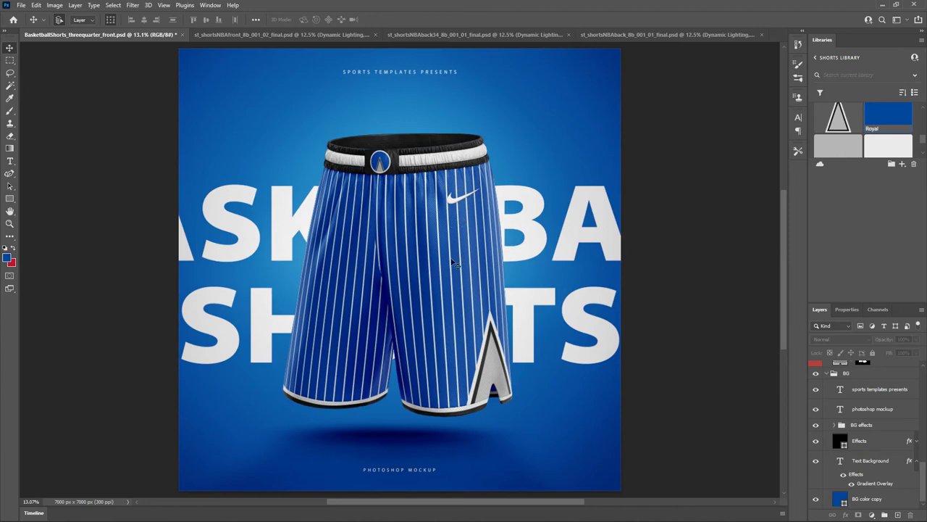
Open the BG group's Text Background layer for text editing, cancel without changes, and select the photoshop mockup text layer.
left_click(854, 463)
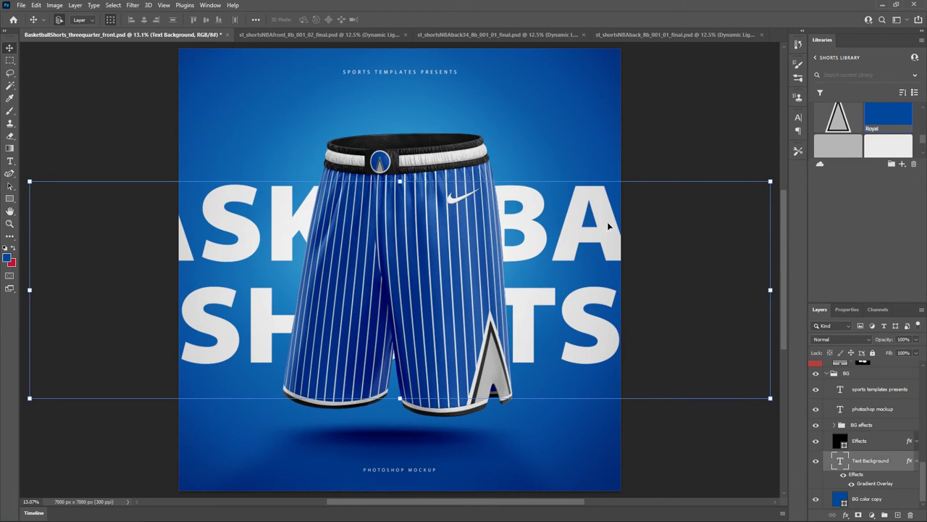
double_click(841, 460)
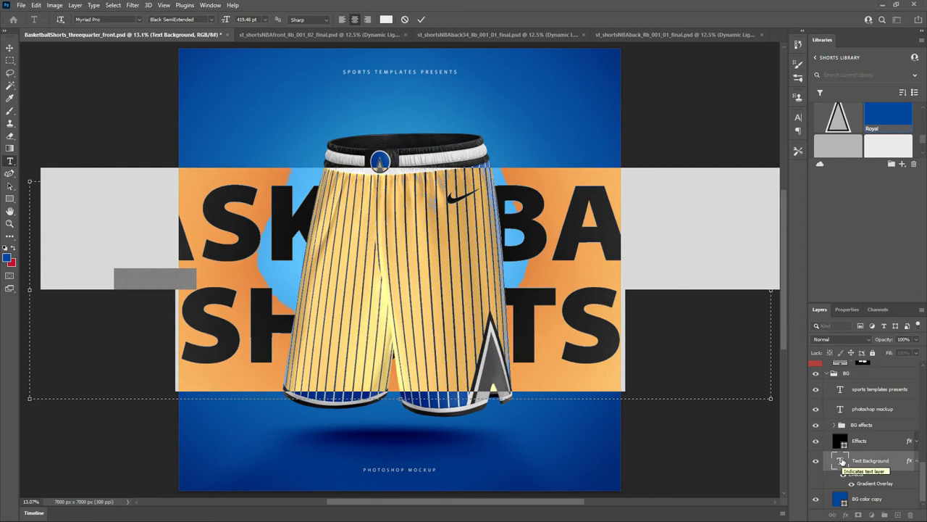
left_click(407, 20)
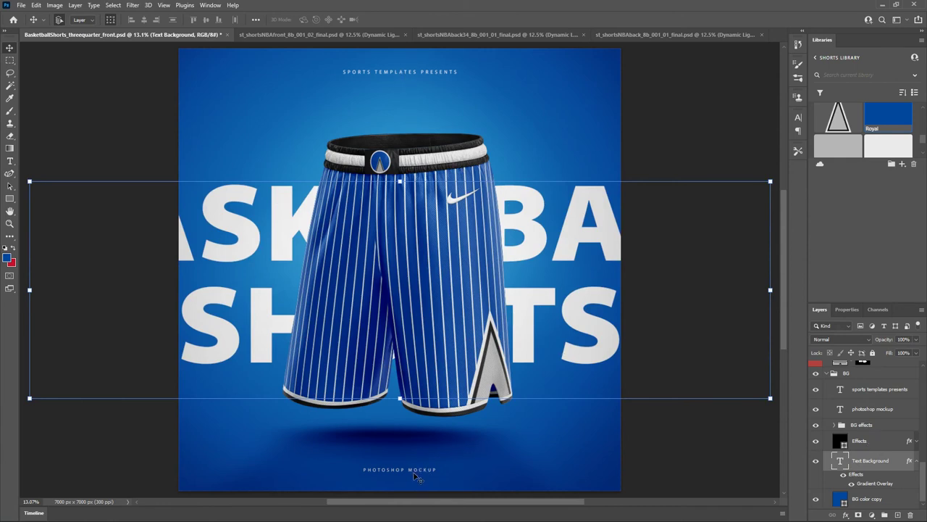
left_click(869, 395)
left_click(864, 410)
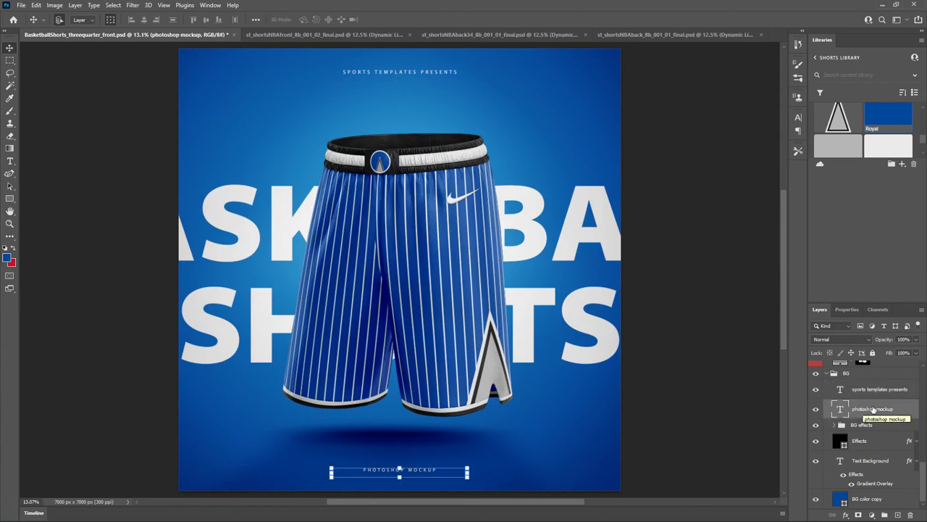
scroll(873, 427, "up", 2)
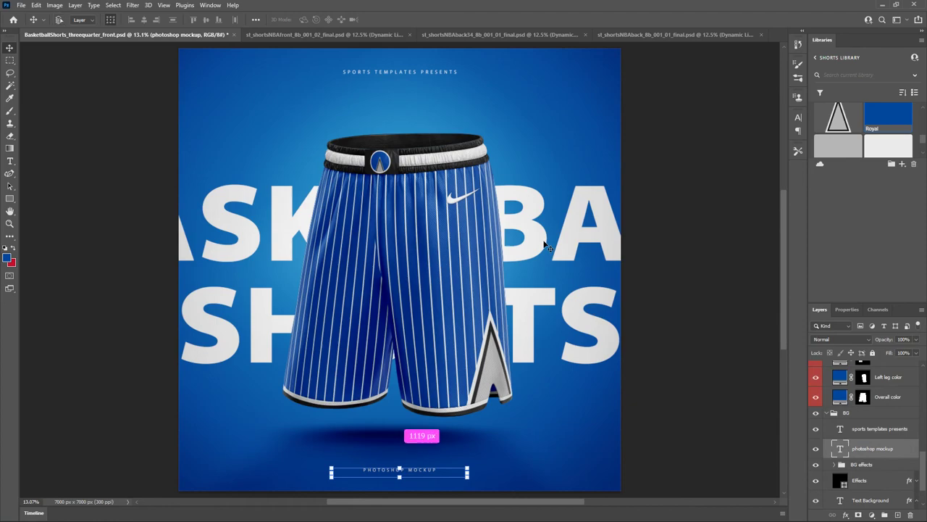
Examine the pinstripe fabric, waistband, logo patch and leg hem of the shorts at 66.7% zoom, and return to the full view.
key("ctrl+plus")
key("ctrl+plus")
key("ctrl+plus")
key("ctrl+plus")
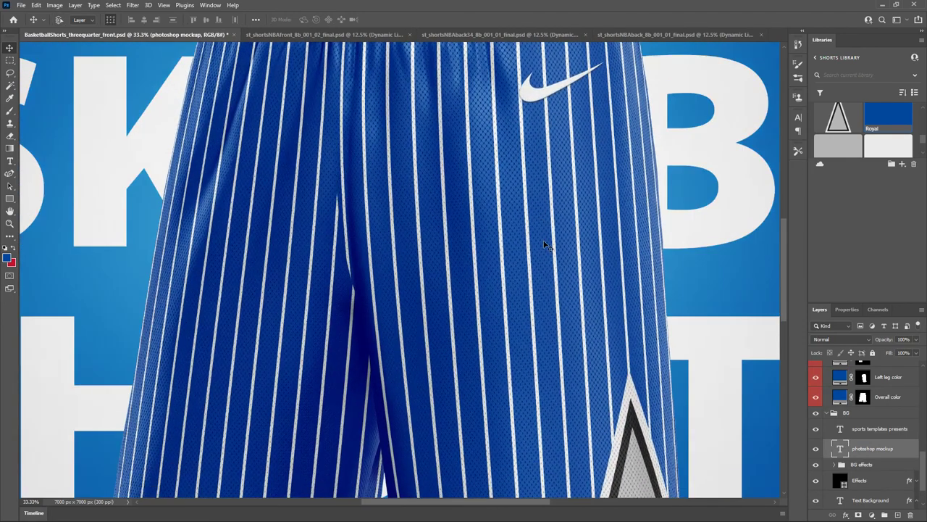
key("ctrl+plus")
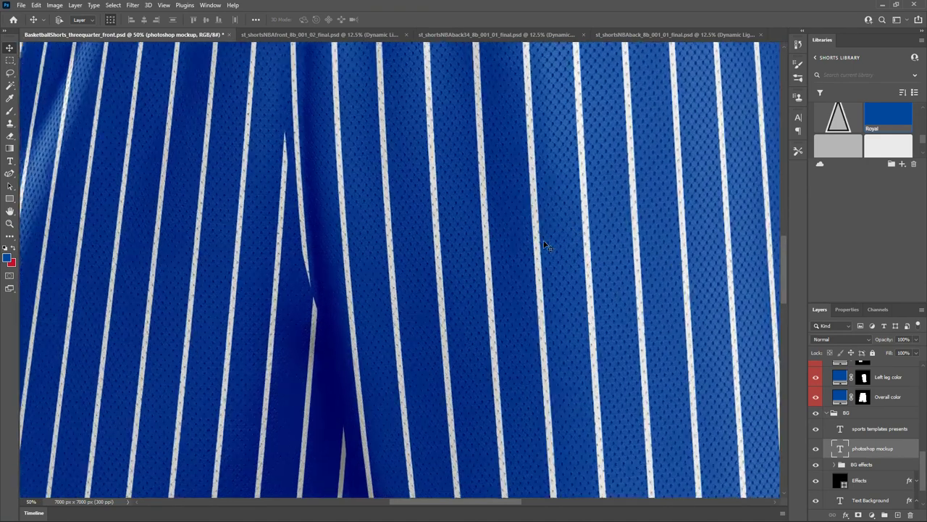
key("ctrl+plus")
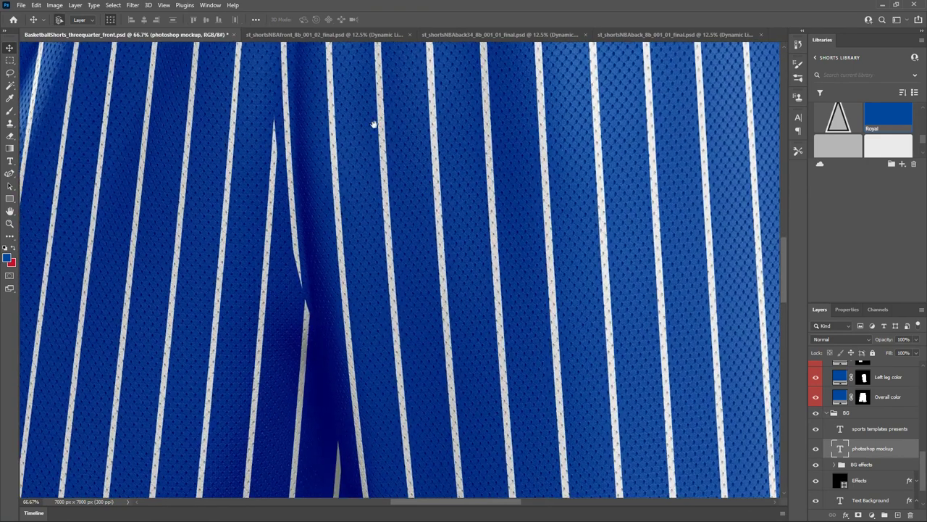
left_click_drag(387, 104, 443, 224)
left_click_drag(442, 163, 493, 251)
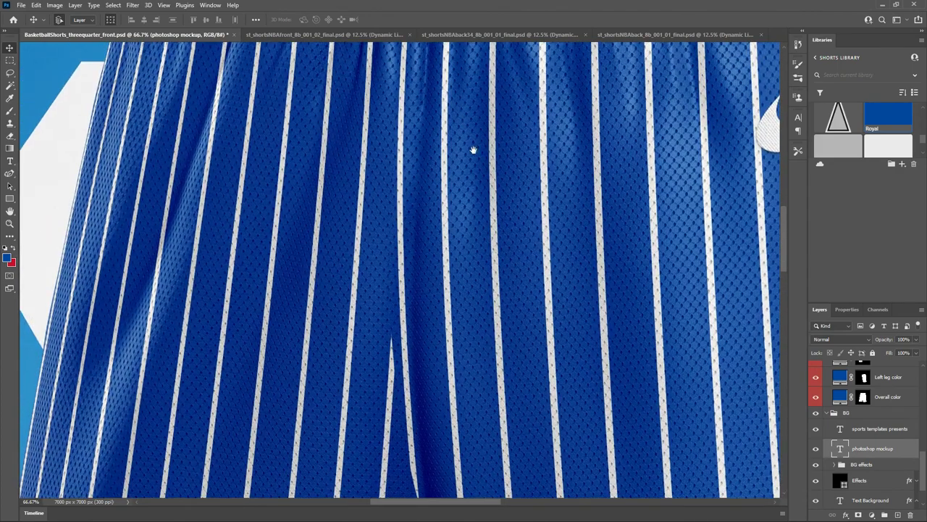
left_click_drag(474, 152, 493, 273)
left_click_drag(239, 101, 280, 220)
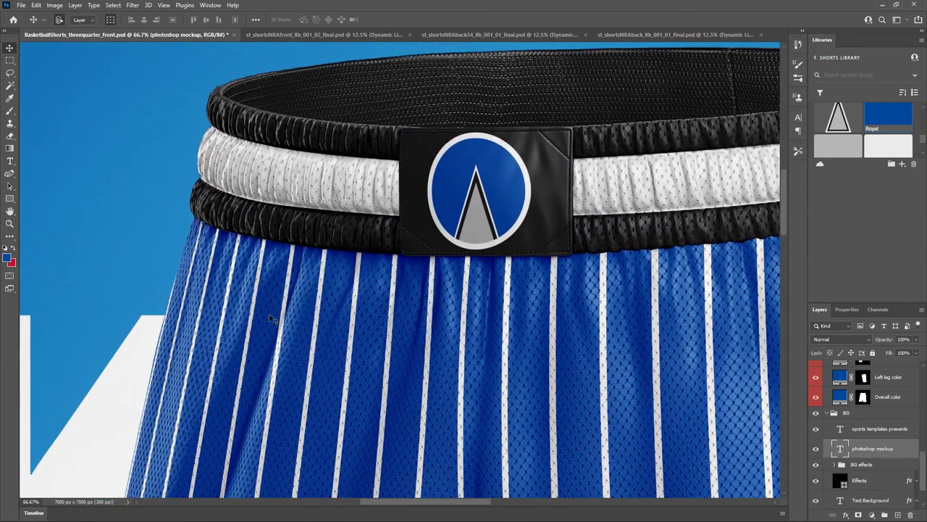
left_click_drag(364, 352, 331, 333)
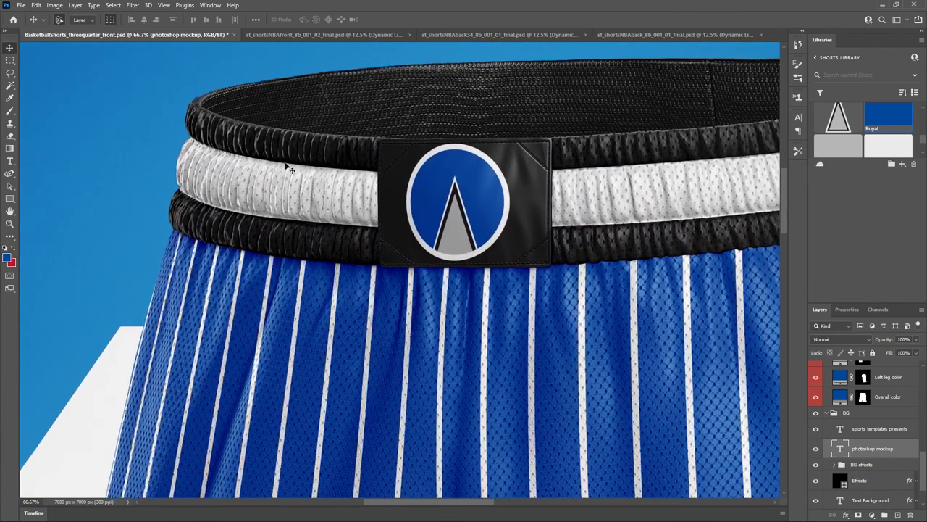
left_click_drag(629, 183, 420, 183)
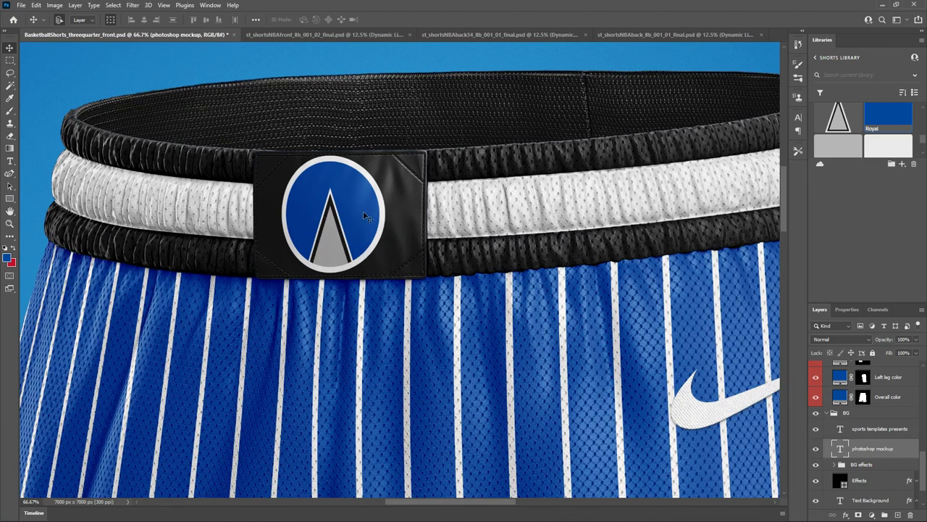
left_click_drag(369, 201, 398, 236)
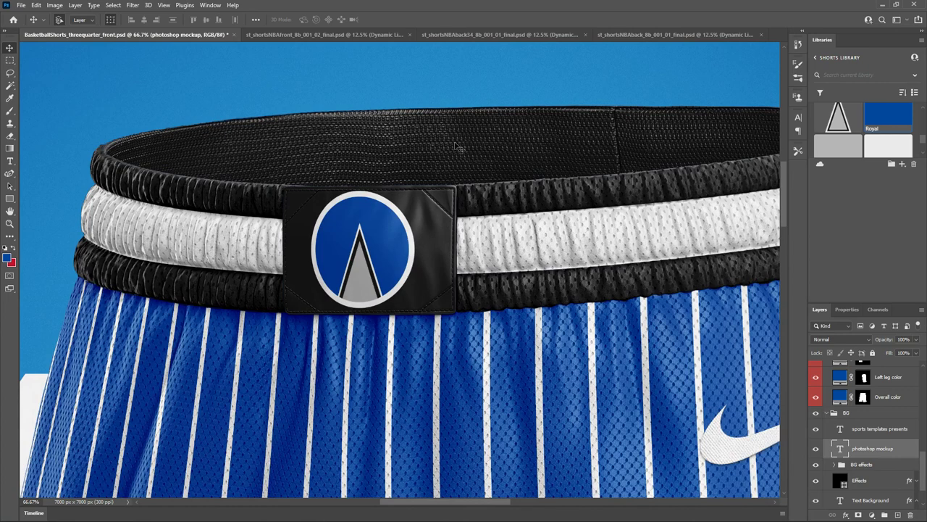
left_click_drag(644, 152, 424, 161)
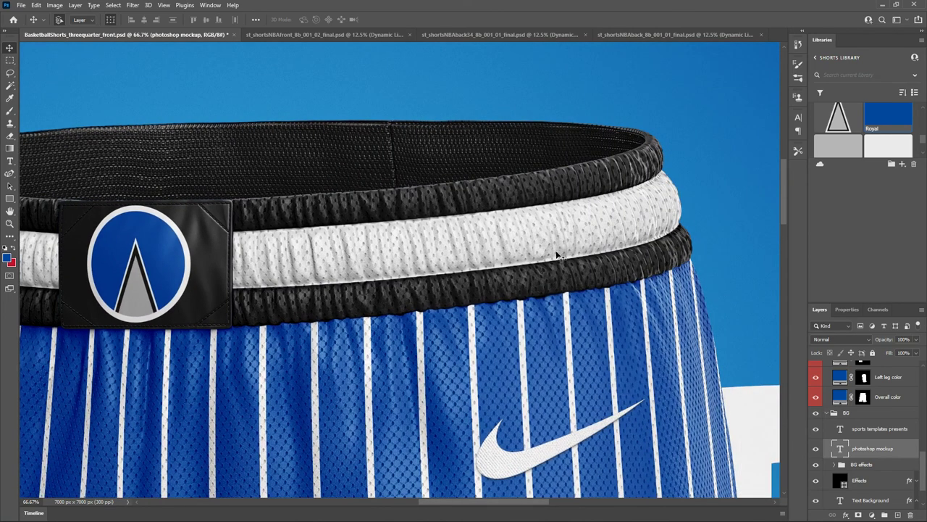
left_click_drag(552, 346, 367, 258)
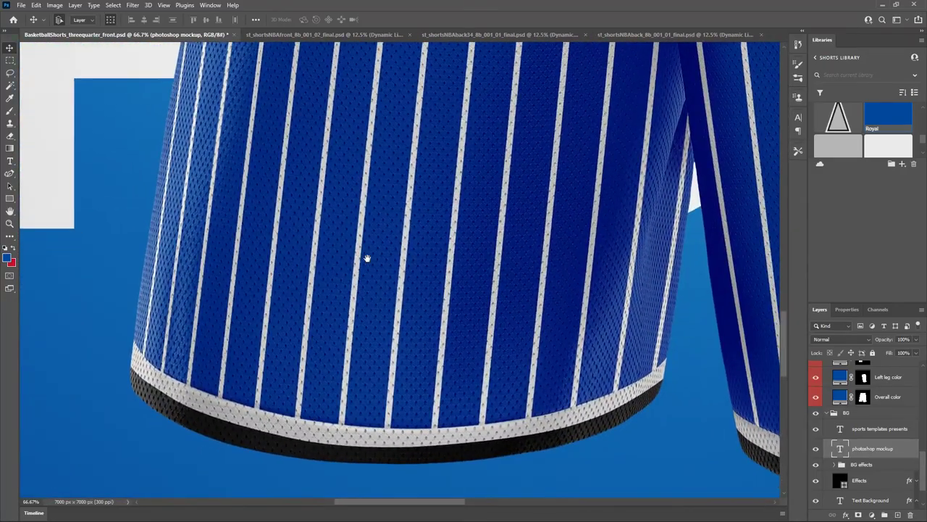
key("ctrl+0")
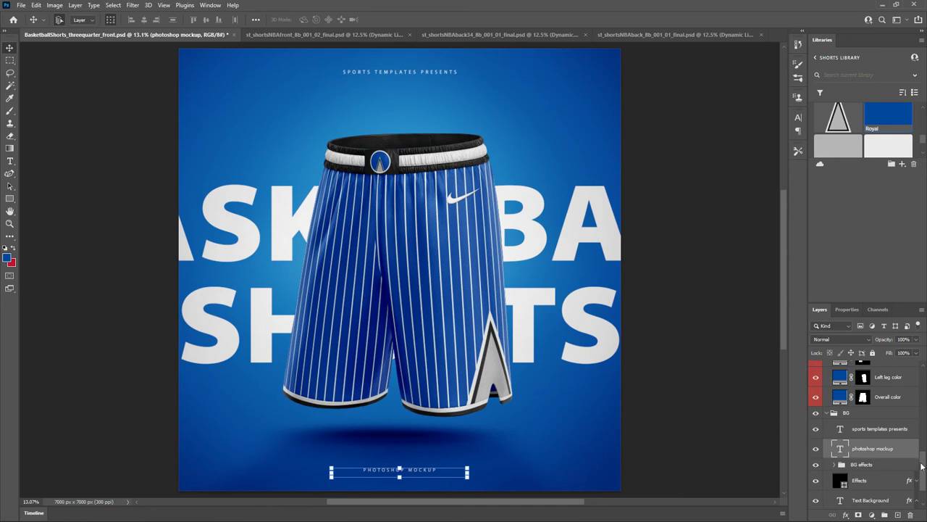
Show the Dynamic Lighting layer and open its smart object contents for editing.
left_click_drag(923, 467, 925, 380)
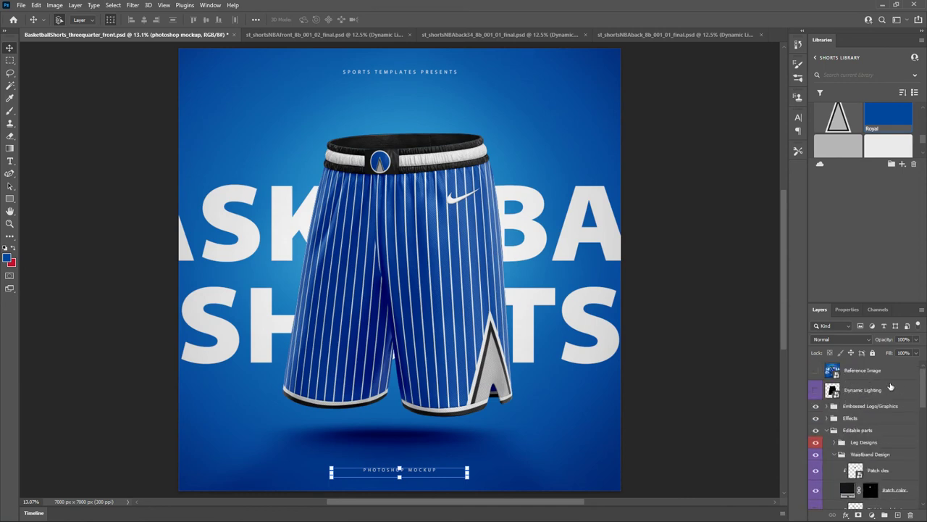
left_click(816, 389)
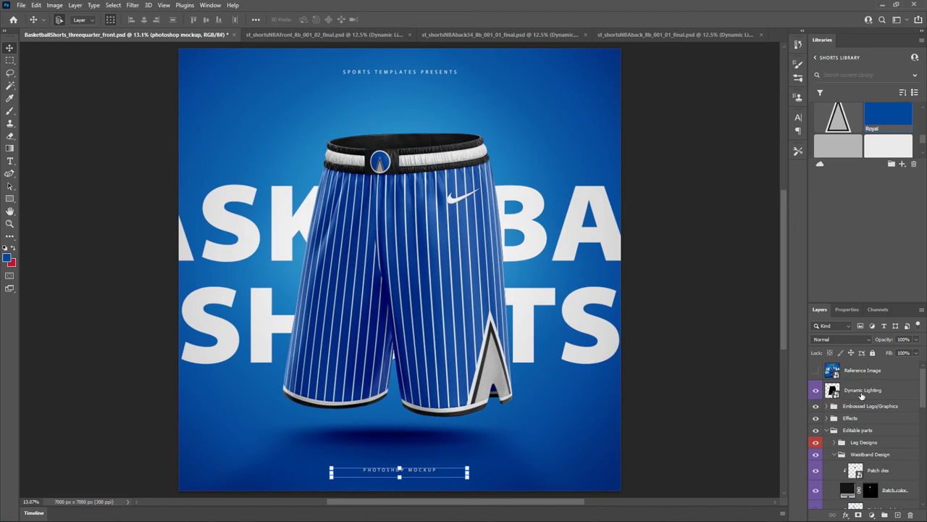
left_click(861, 395)
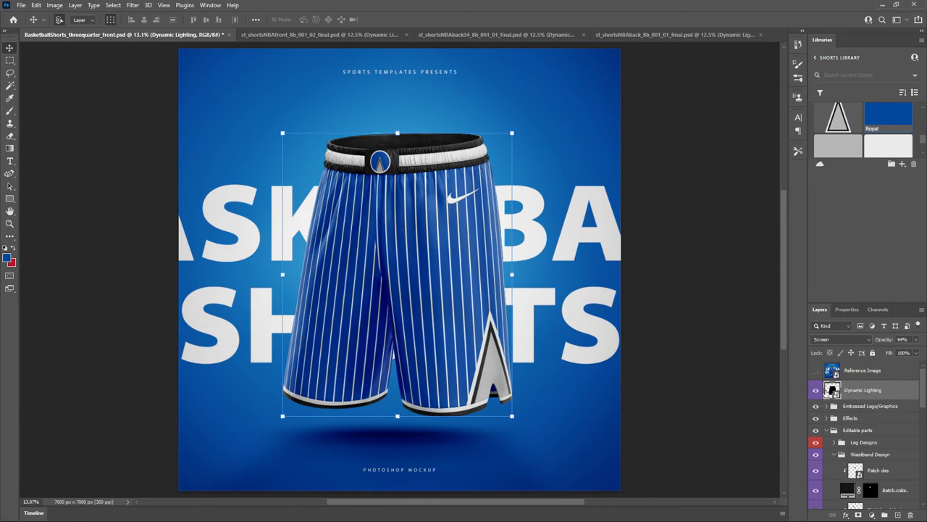
double_click(833, 391)
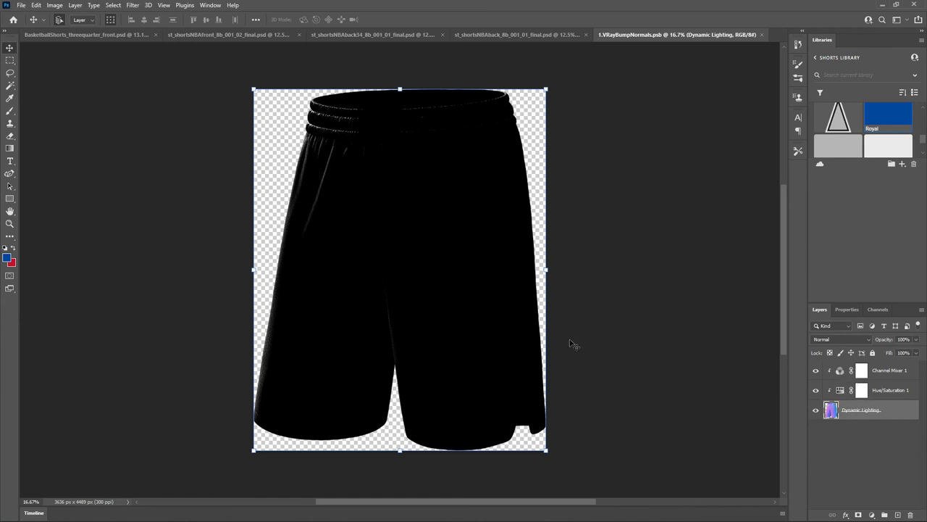
Try a hue of -4 on the Hue/Saturation 1 adjustment, settle on +6 with lightness 0, and save the smart object.
left_click(841, 393)
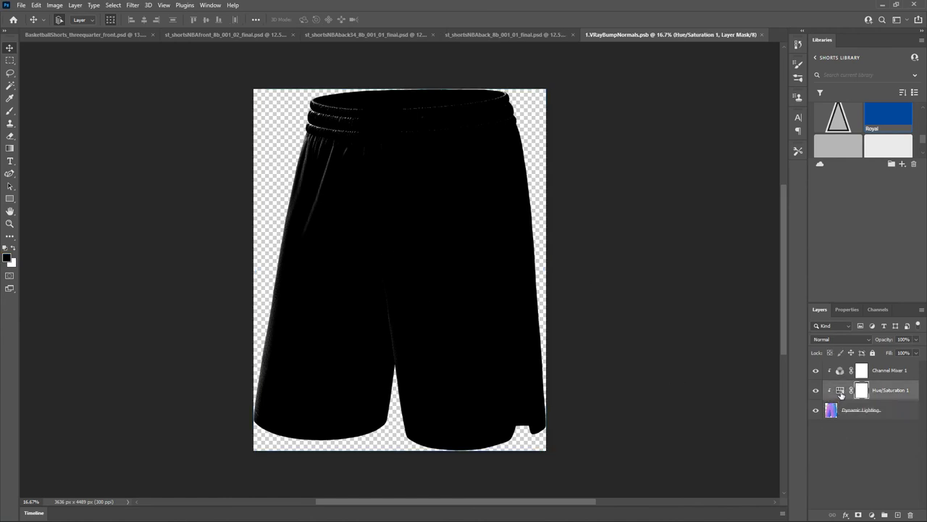
left_click(843, 310)
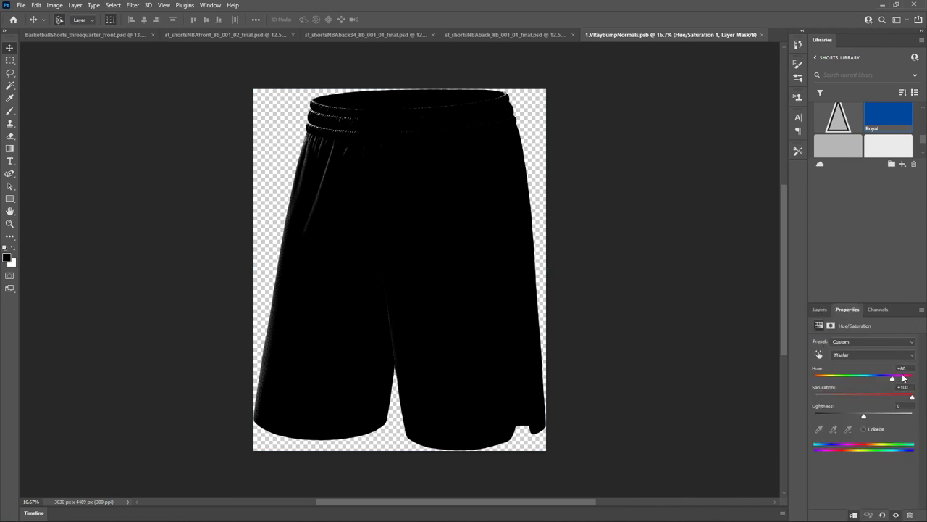
left_click(216, 8)
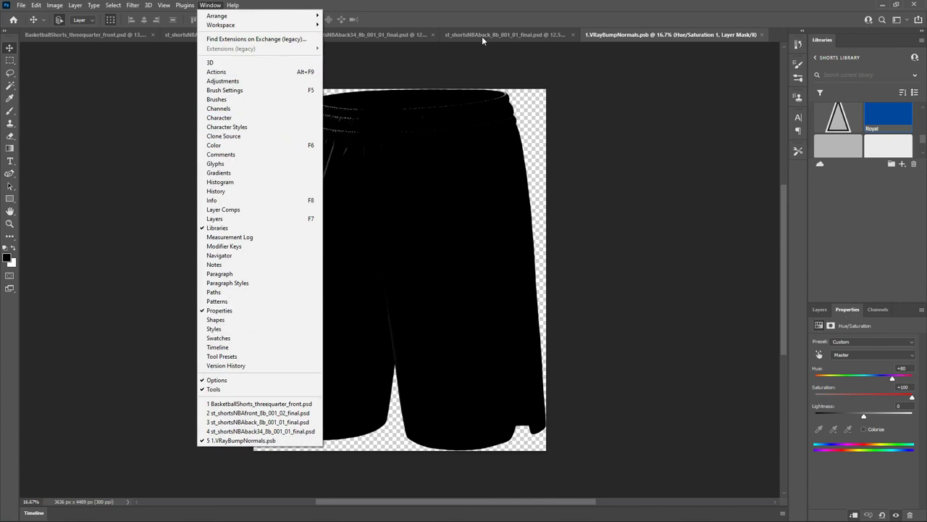
left_click(523, 11)
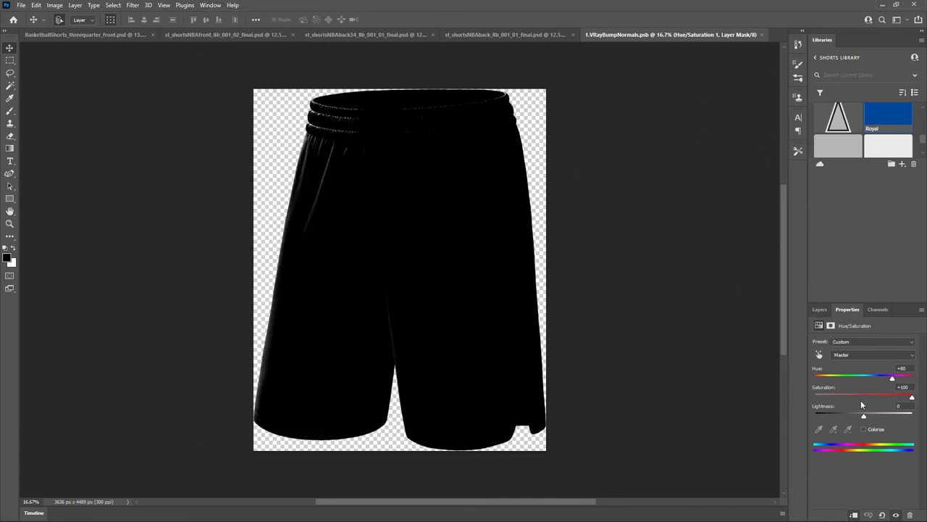
mouse_move(892, 378)
left_mouse_down()
mouse_move(817, 377)
mouse_move(902, 378)
mouse_move(861, 378)
left_mouse_up()
mouse_move(864, 415)
left_mouse_down()
mouse_move(829, 415)
mouse_move(889, 416)
mouse_move(799, 409)
mouse_move(867, 414)
left_mouse_up()
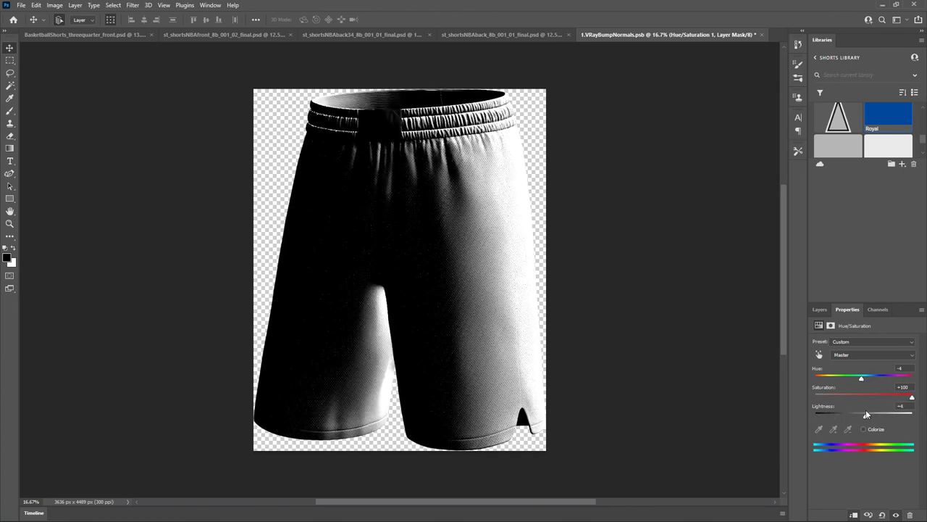
key("ctrl+s")
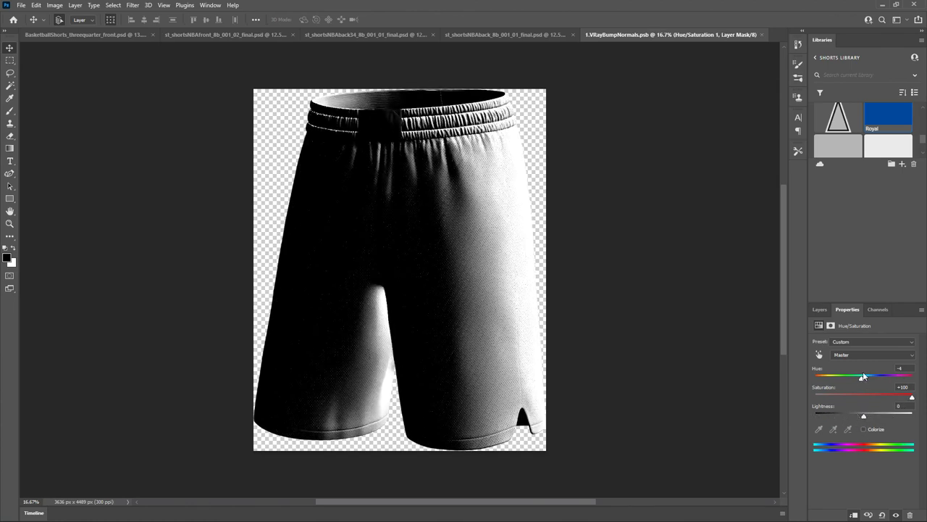
left_click_drag(863, 375, 867, 383)
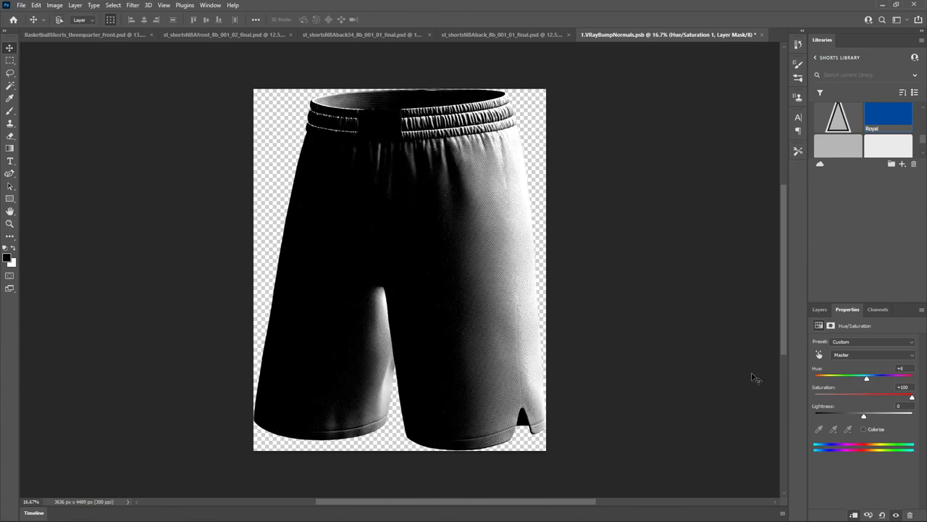
key("ctrl+s")
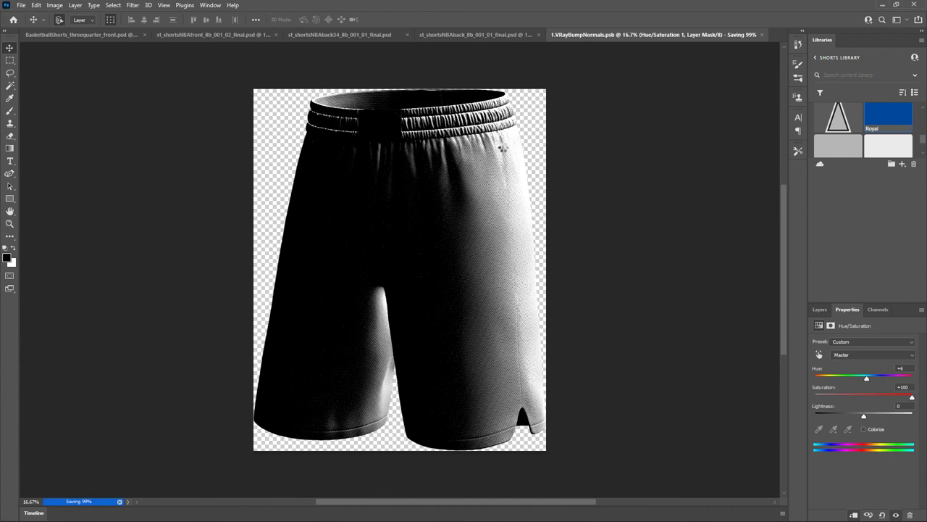
In the three-quarter front mockup, try 27% opacity on the Dynamic Lighting layer, set it back to 64%, and hide the layer.
left_click(81, 36)
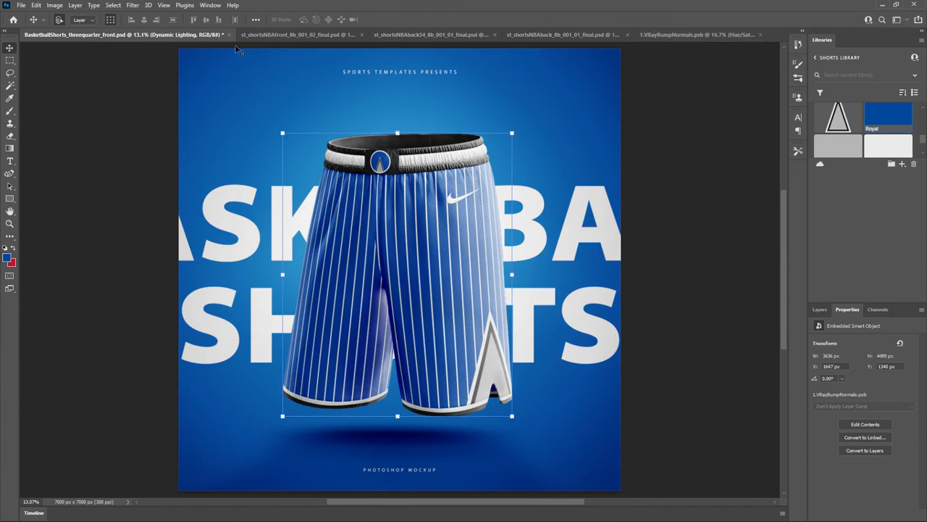
left_click(820, 309)
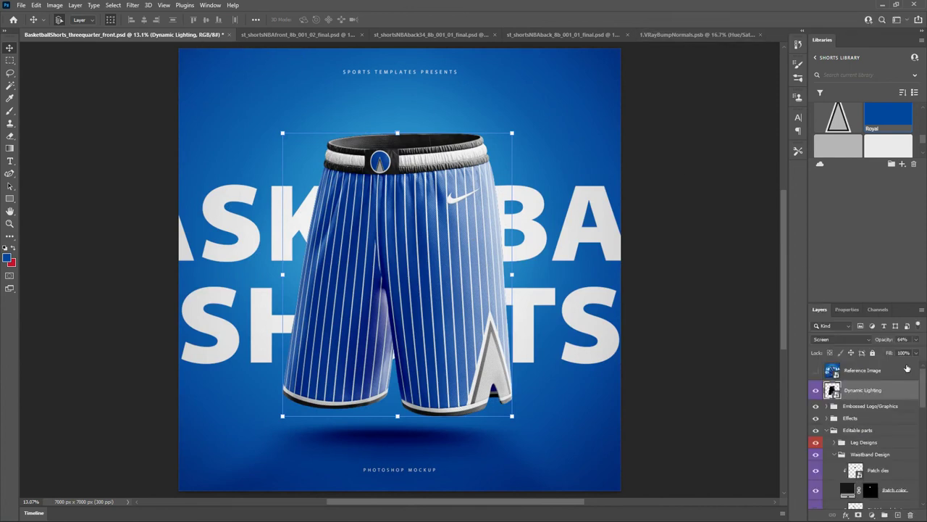
left_click_drag(916, 339, 885, 353)
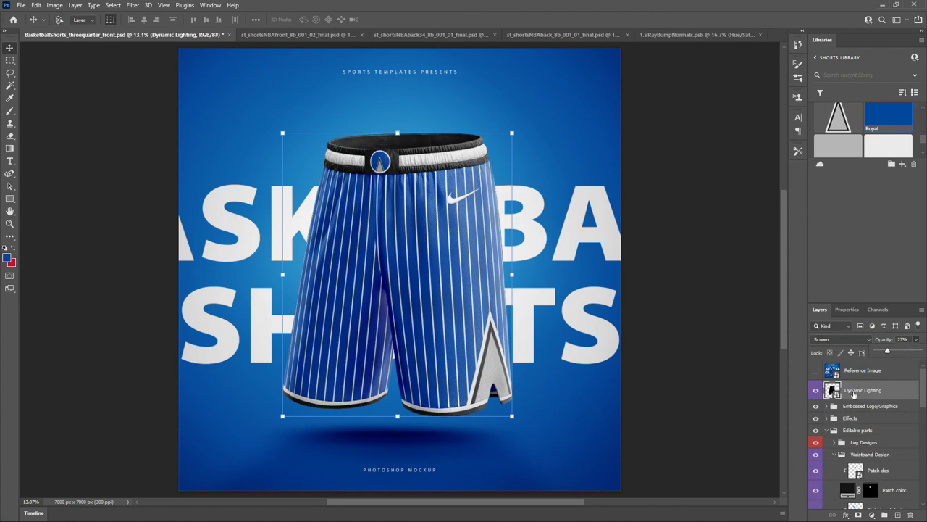
key("6")
key("4")
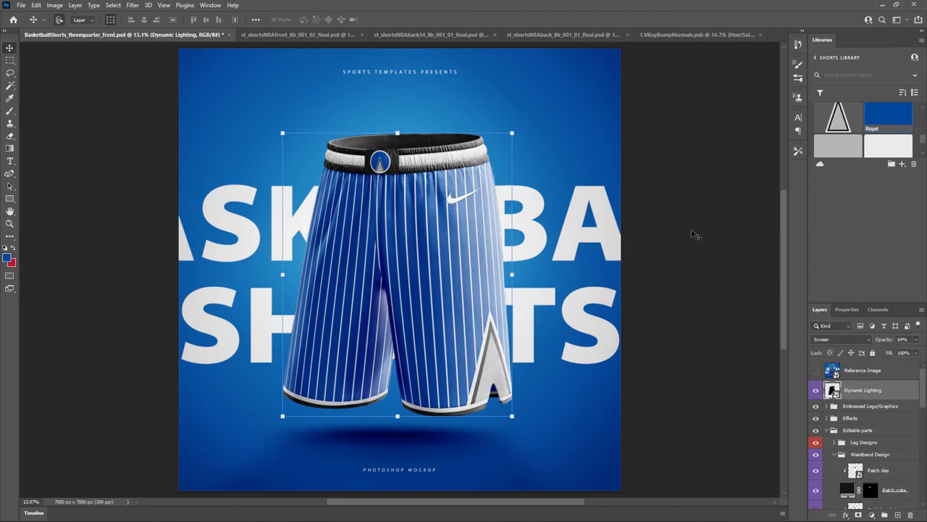
left_click(816, 390)
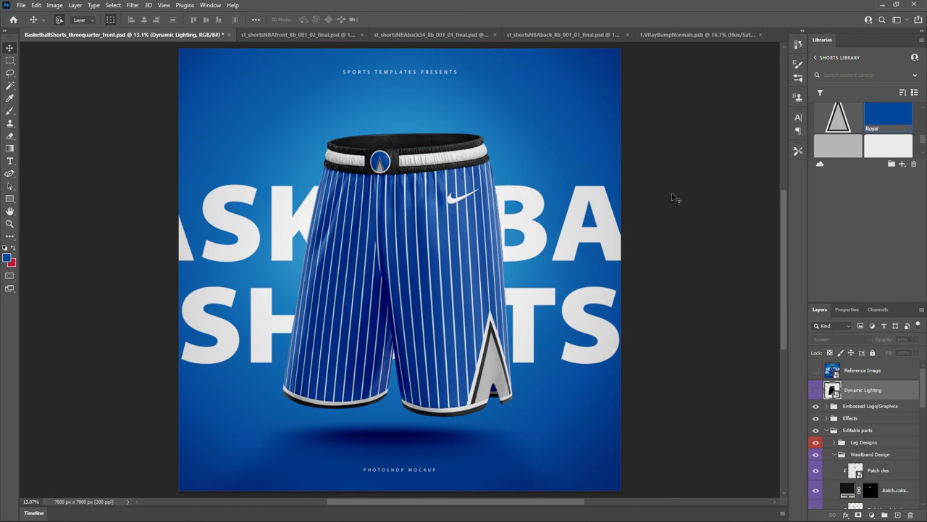
Look through the front, three-quarter back and back shorts mockup documents and return to the three-quarter front mockup.
left_click(288, 37)
left_click(427, 35)
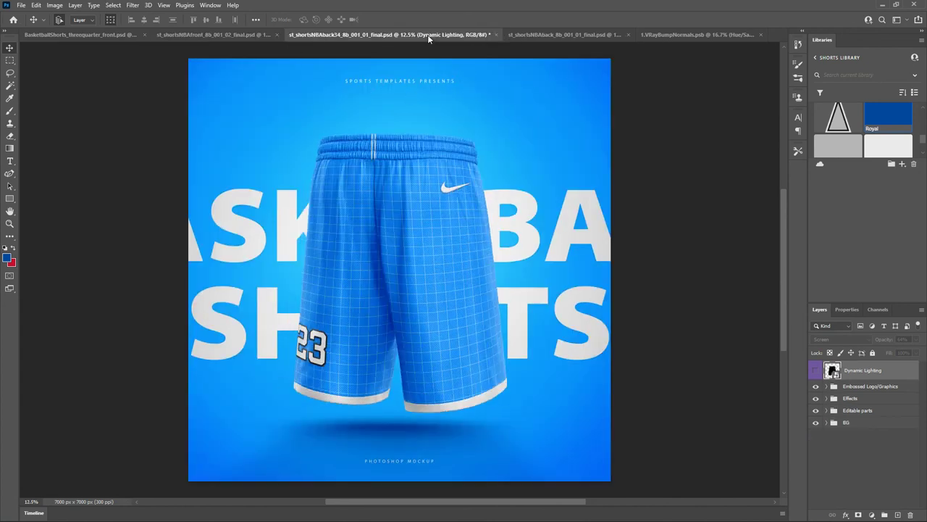
left_click(548, 35)
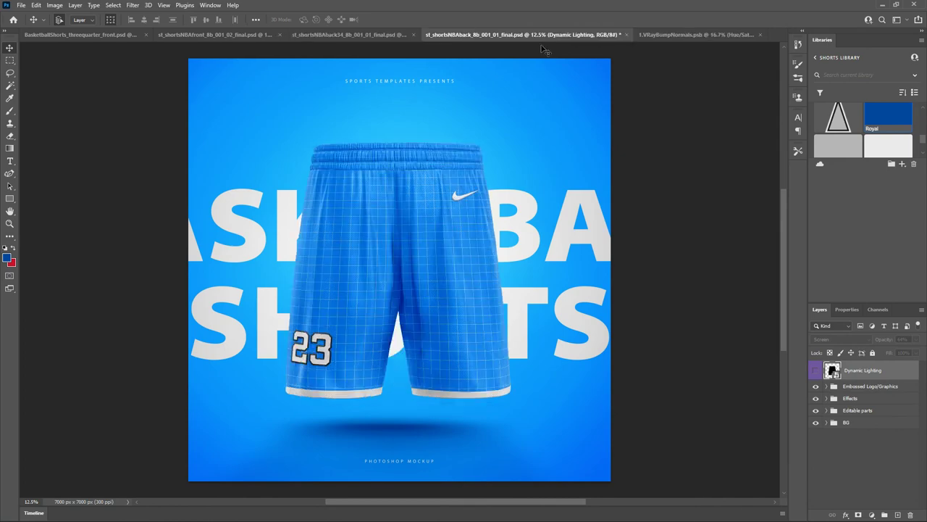
left_click(63, 34)
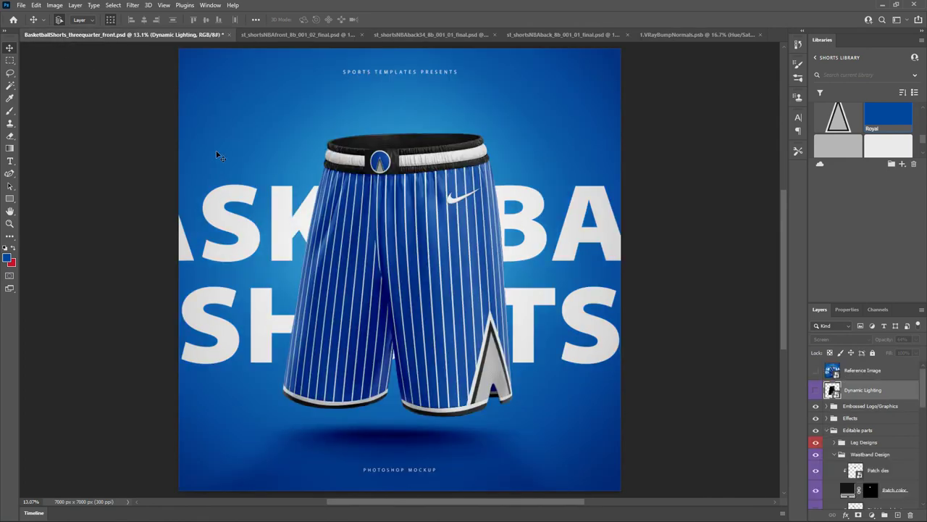